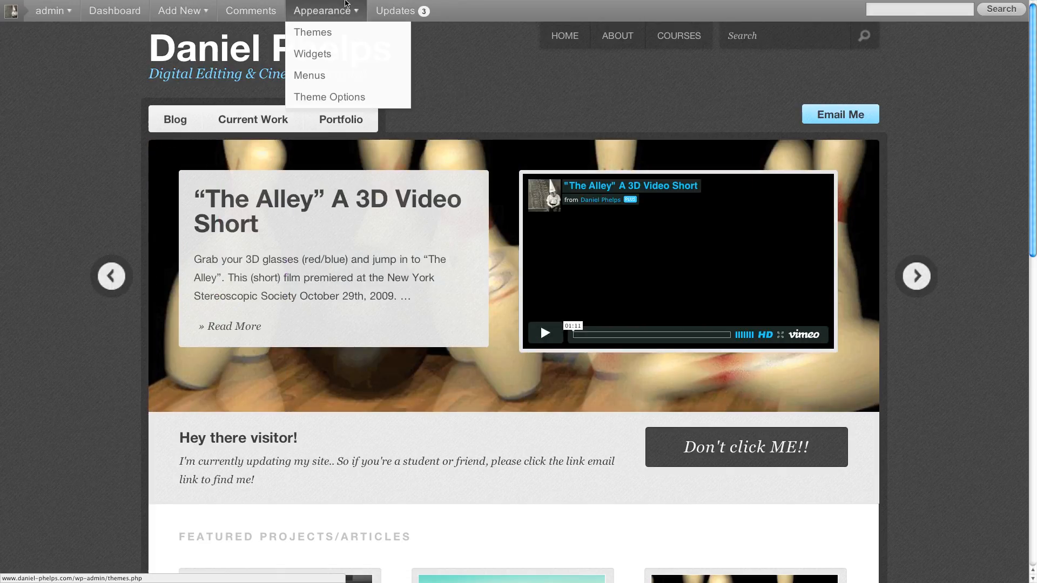
- Open the registration form of the CT 345 – Intro to Motion Graphics site through the login link on the Courses page
{"action": "mouse_move", "coordinate": [346, 1]}
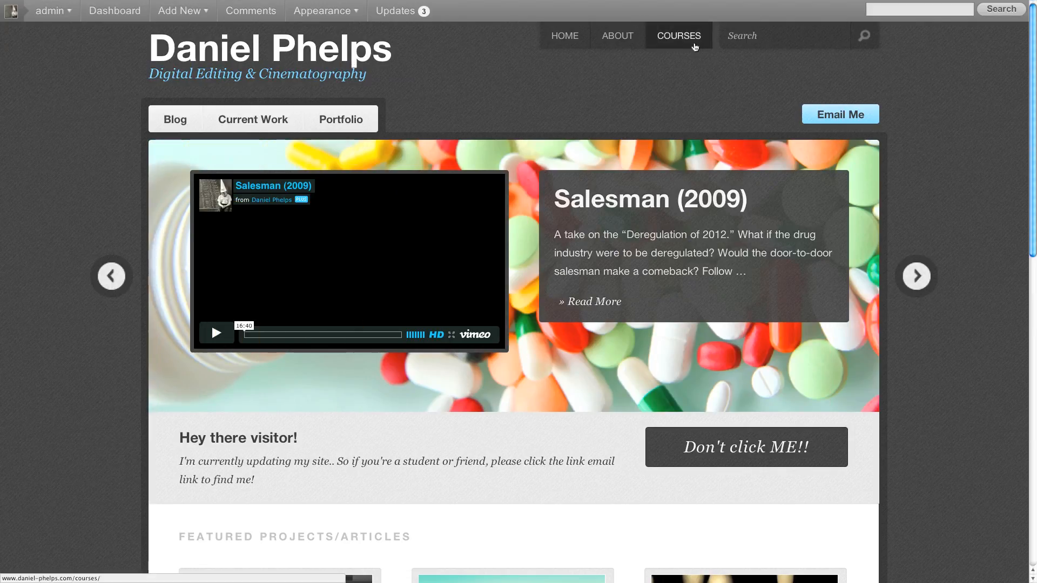
{"action": "left_click", "coordinate": [691, 44]}
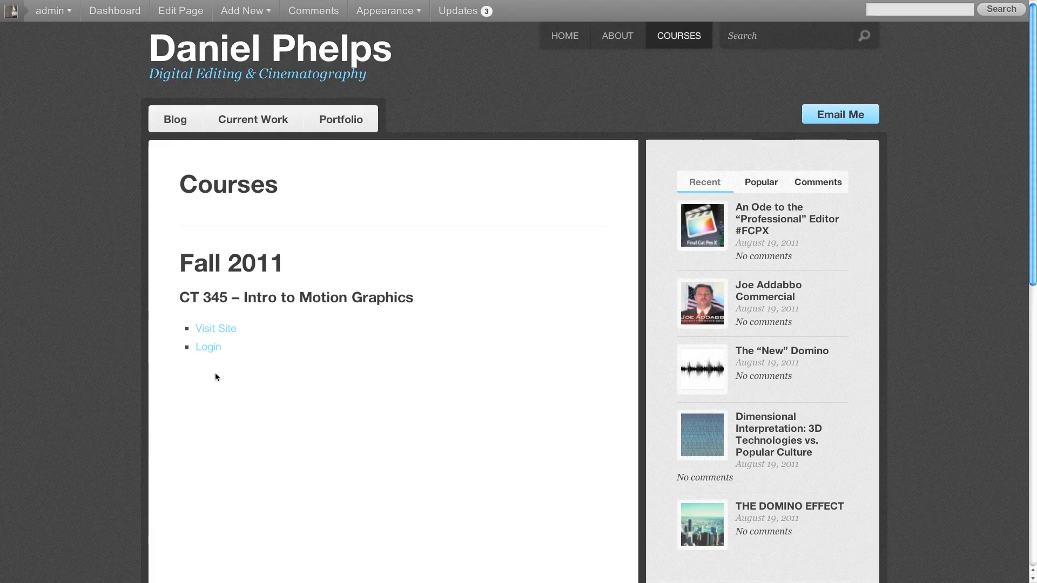
{"action": "left_click", "coordinate": [216, 348]}
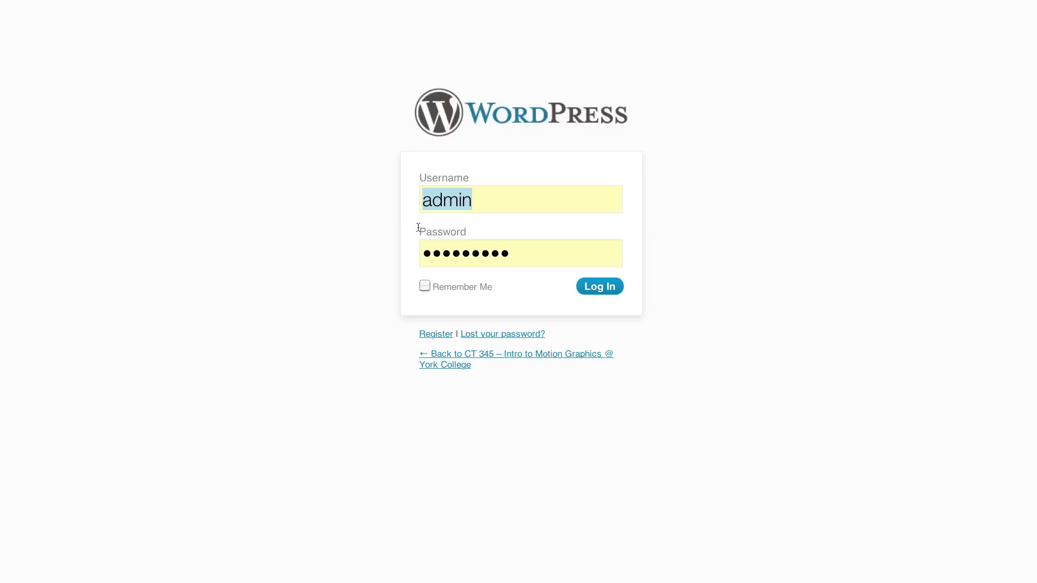
{"action": "mouse_move", "coordinate": [292, 1]}
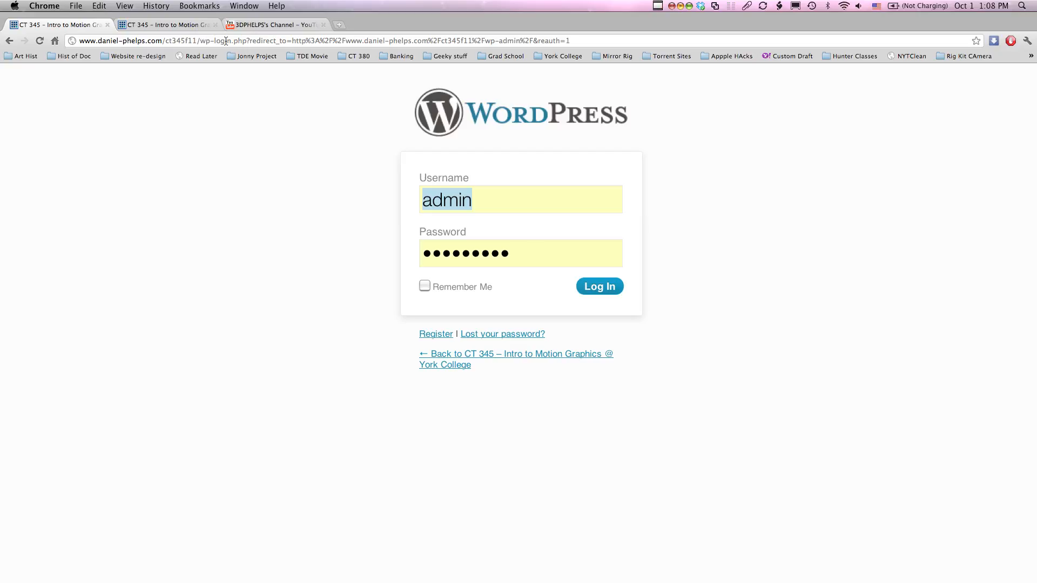
{"action": "left_click_drag", "start_coordinate": [231, 42], "coordinate": [73, 39]}
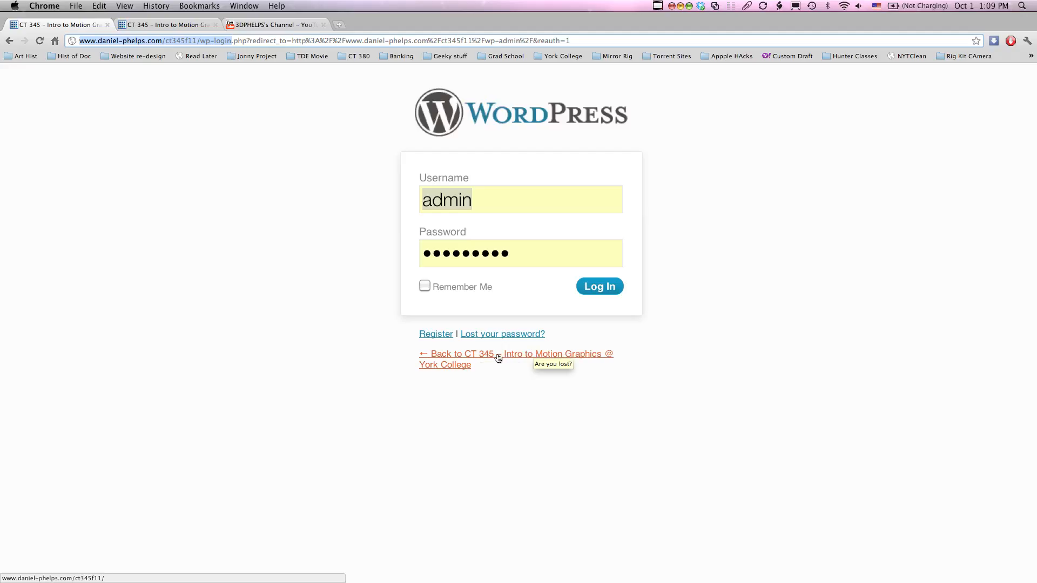
{"action": "left_click", "coordinate": [436, 334]}
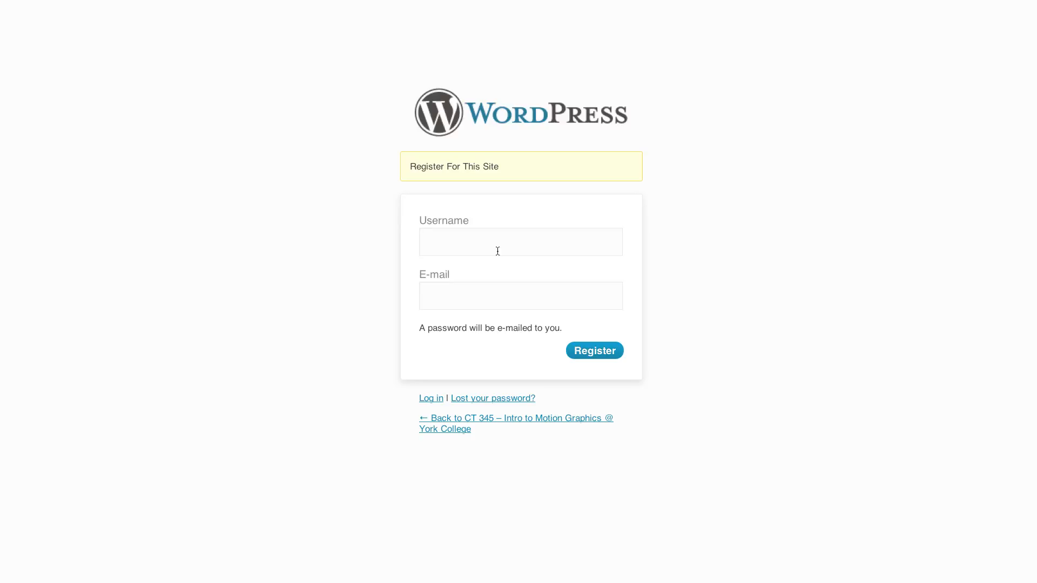
- Enter BetaTester as the username for the new account
{"action": "type", "text": "BetsaTester"}
{"action": "left_click", "coordinate": [459, 242]}
{"action": "key", "text": "BackSpace"}
- Fill in the new account's e-mail address and submit the registration
{"action": "left_click", "coordinate": [453, 300]}
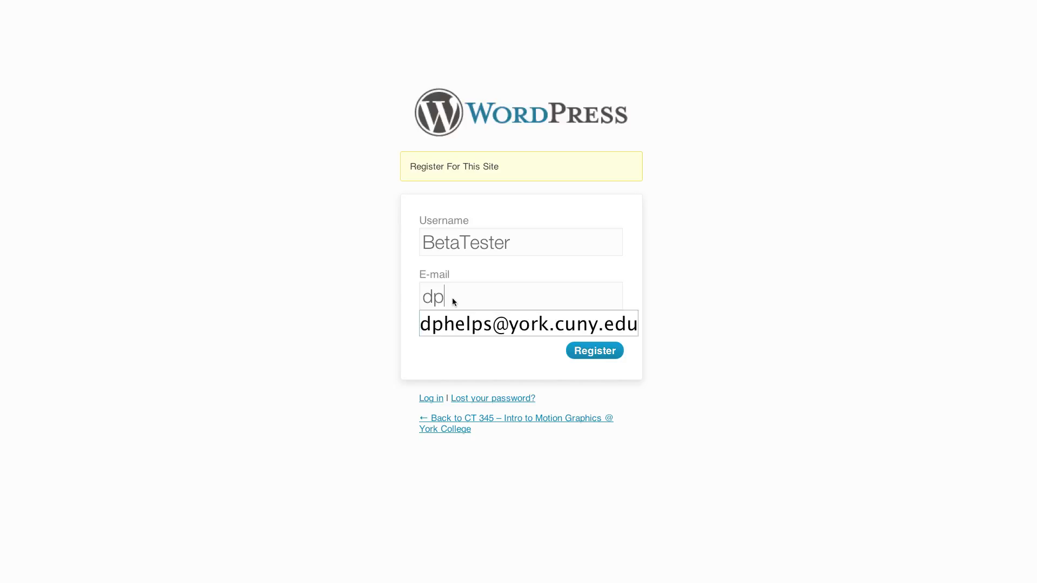
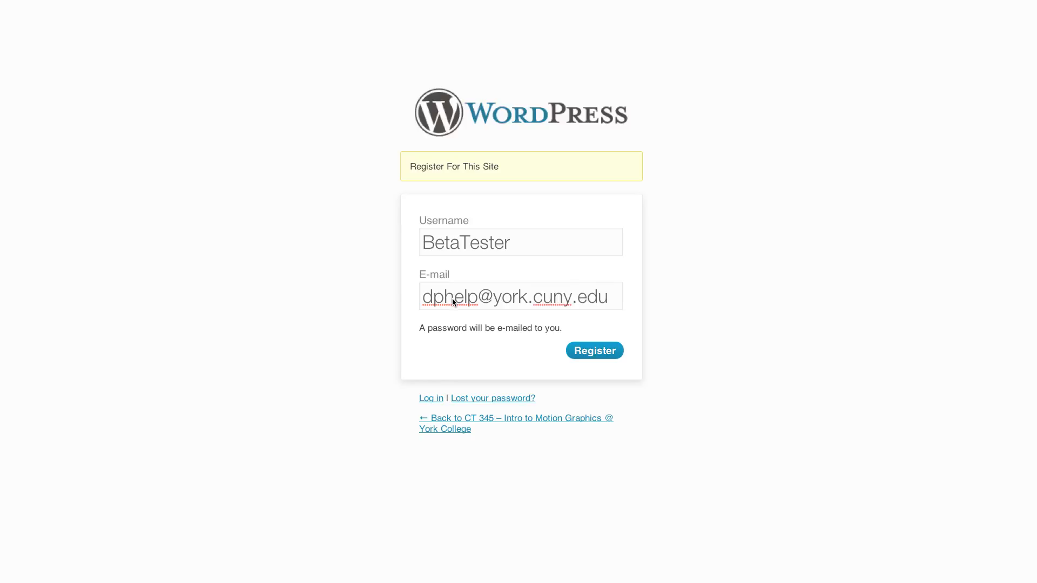
{"action": "left_click", "coordinate": [478, 300]}
{"action": "type", "text": "s"}
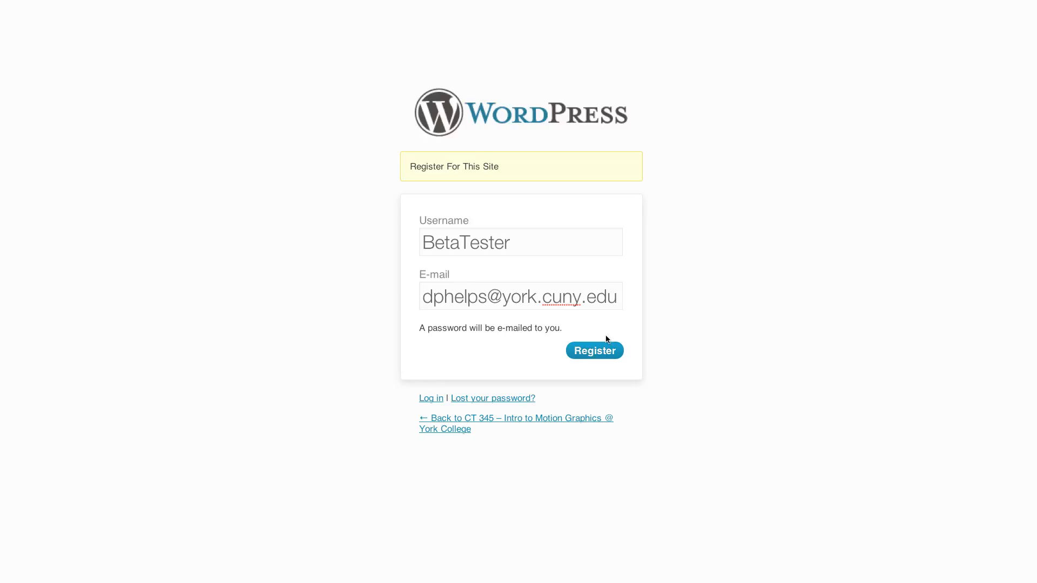
{"action": "left_click", "coordinate": [607, 351]}
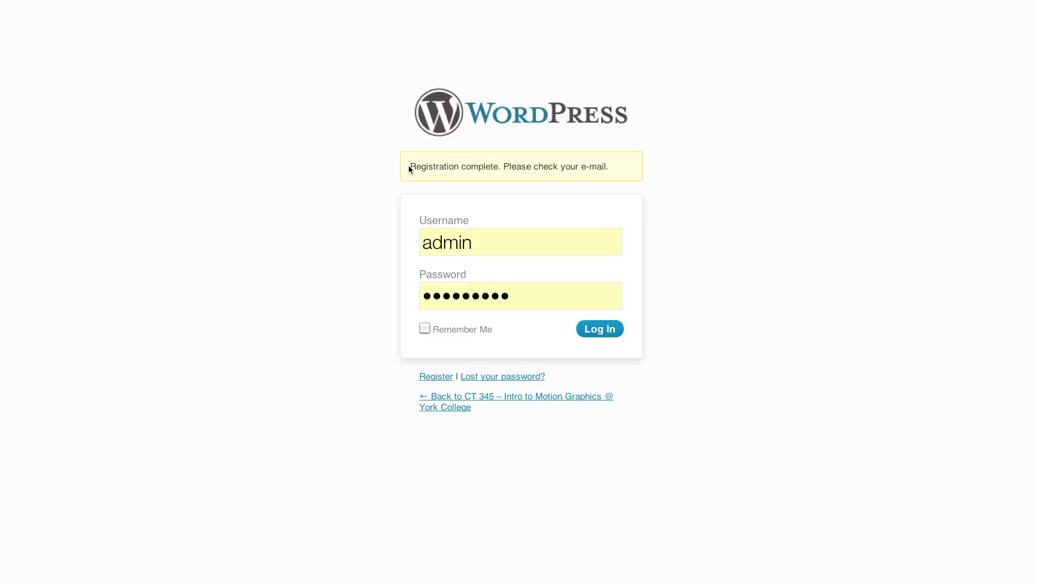
{"action": "left_click_drag", "start_coordinate": [409, 167], "coordinate": [611, 166]}
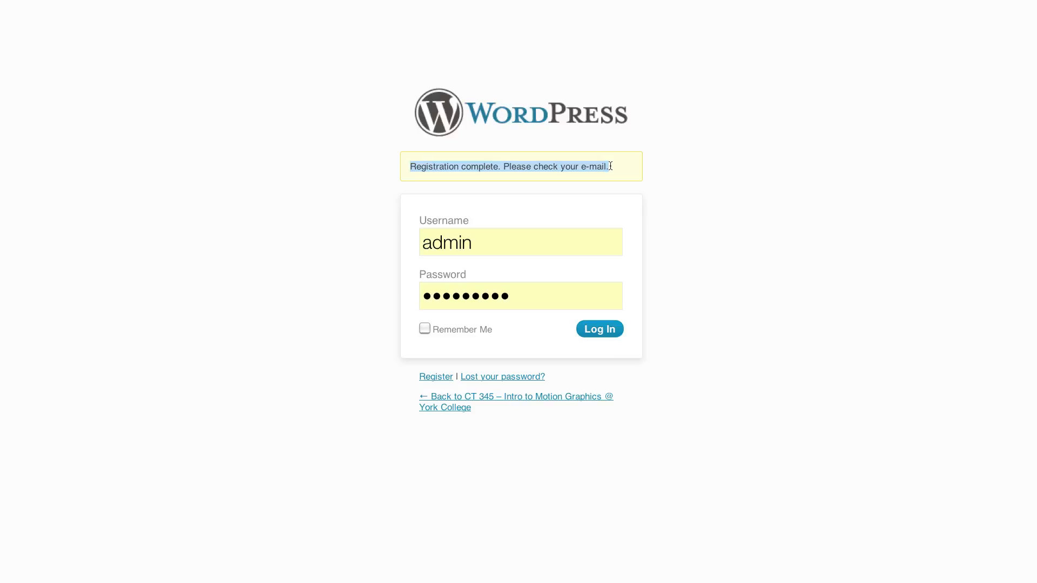
- Switch to Mail, fetch new messages and open the newest CT 345 username-and-password message in its own window
{"action": "key", "text": "super+Tab"}
{"action": "key", "text": "super+Tab"}
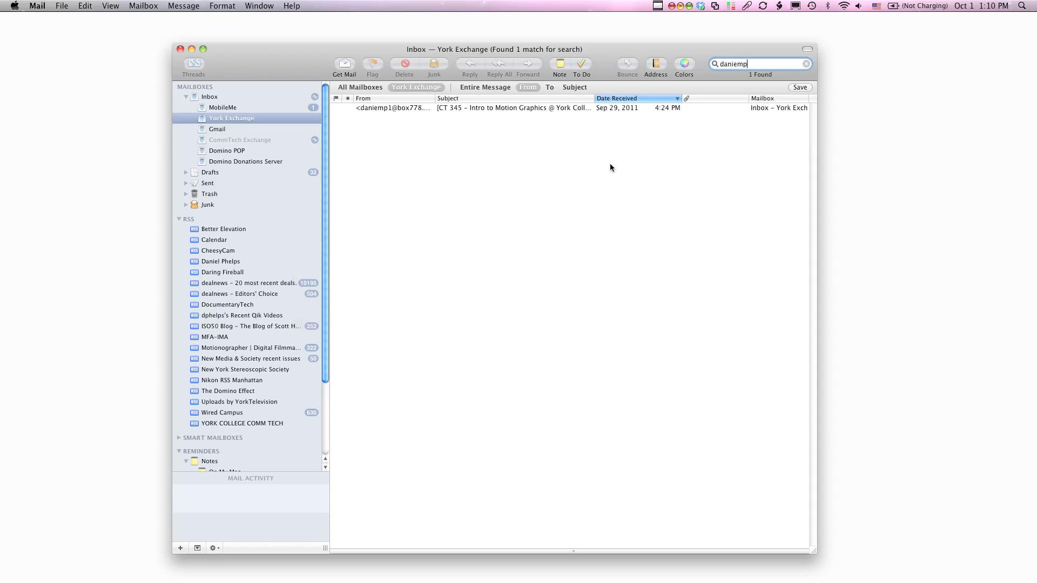
{"action": "left_click", "coordinate": [353, 67]}
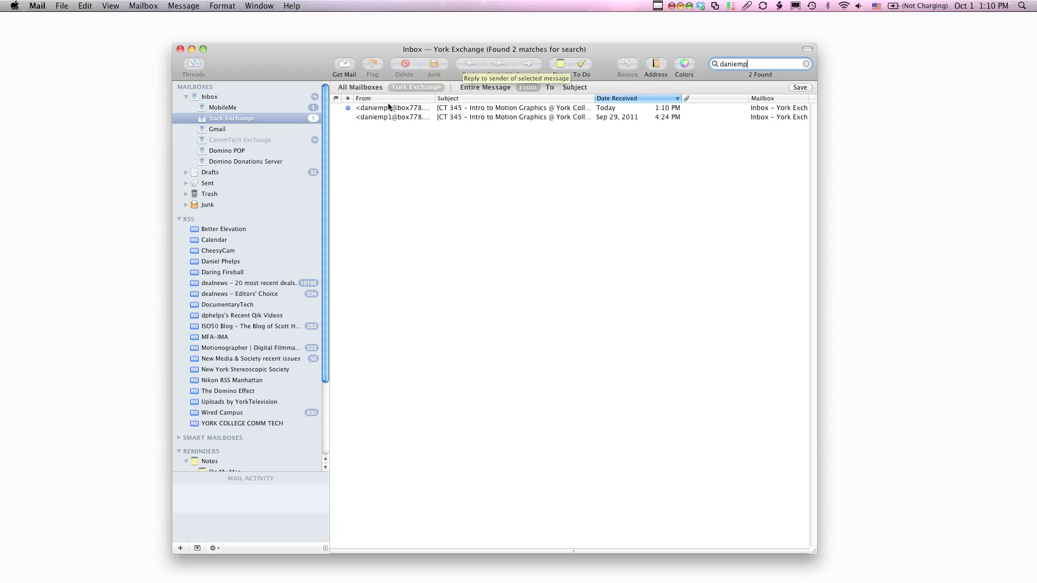
{"action": "left_click", "coordinate": [387, 107]}
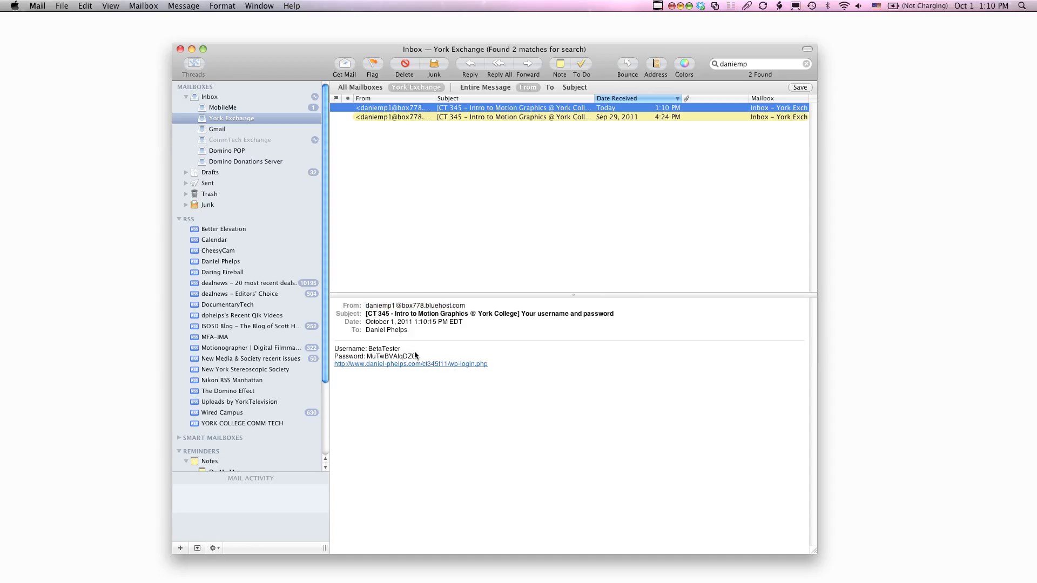
{"action": "double_click", "coordinate": [378, 108]}
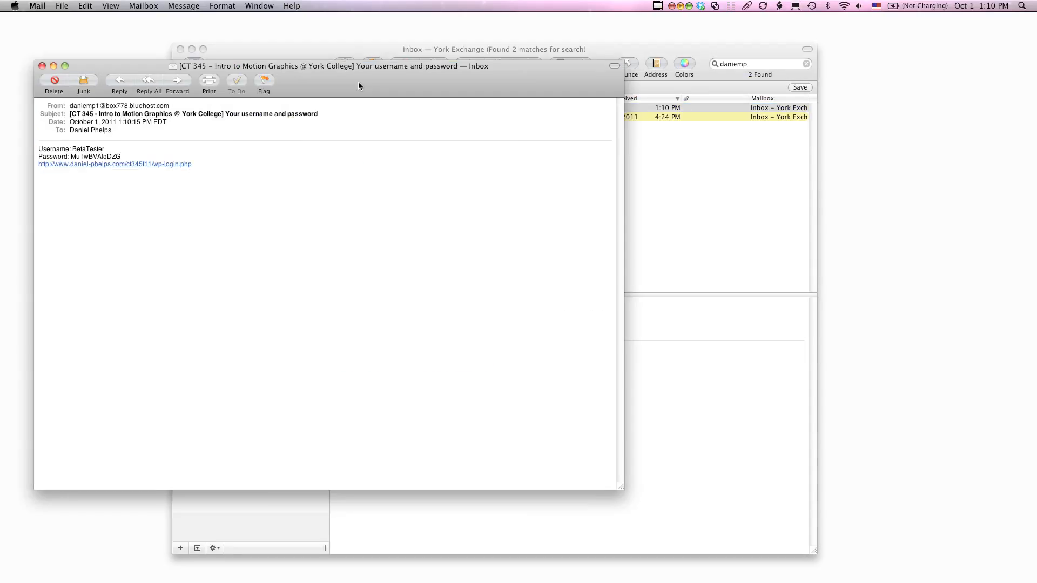
{"action": "left_click_drag", "start_coordinate": [358, 86], "coordinate": [529, 85]}
{"action": "left_click", "coordinate": [144, 5]}
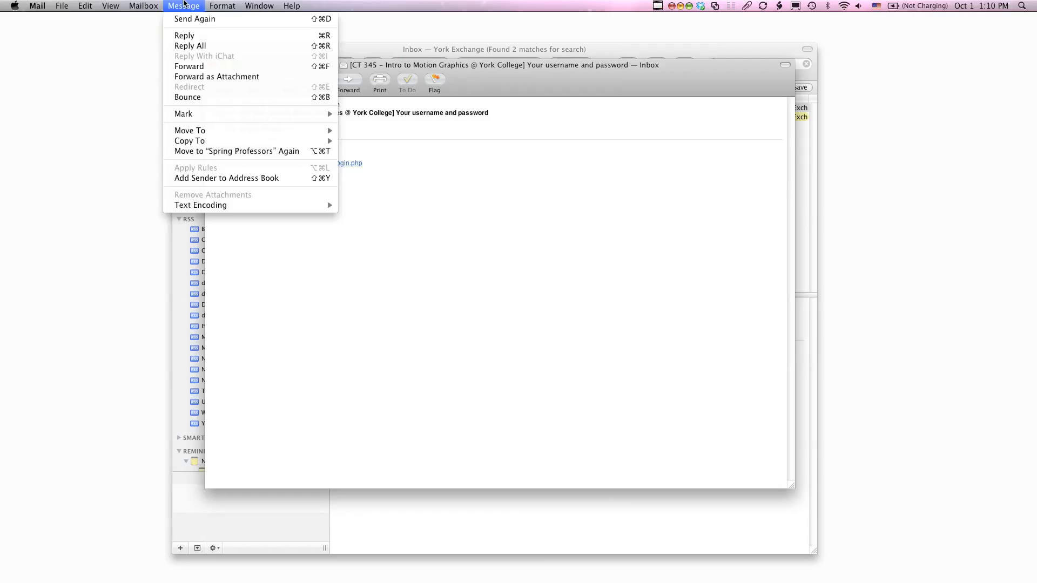
{"action": "mouse_move", "coordinate": [110, 5]}
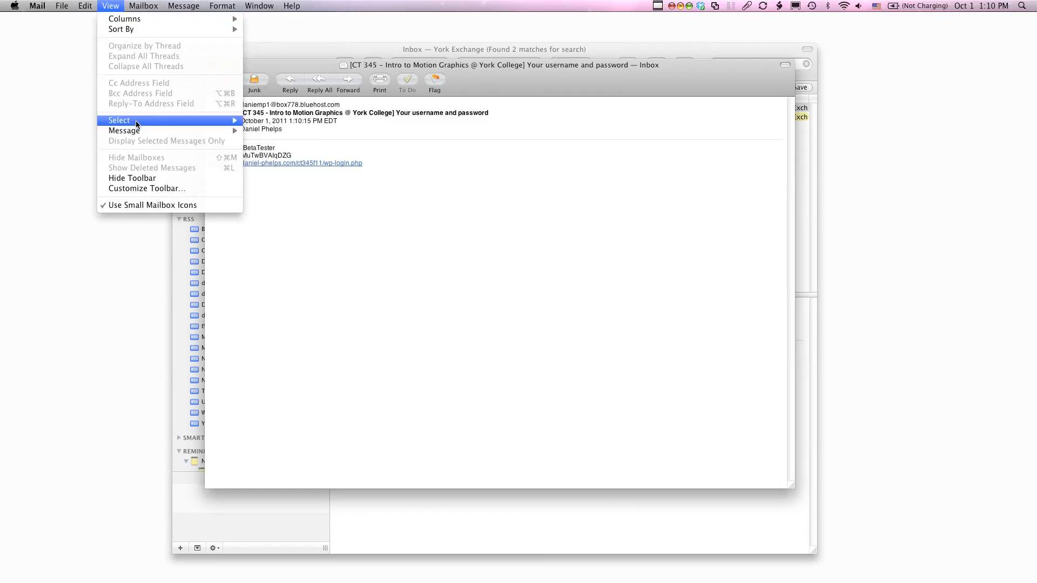
{"action": "mouse_move", "coordinate": [234, 4]}
{"action": "mouse_move", "coordinate": [275, 3]}
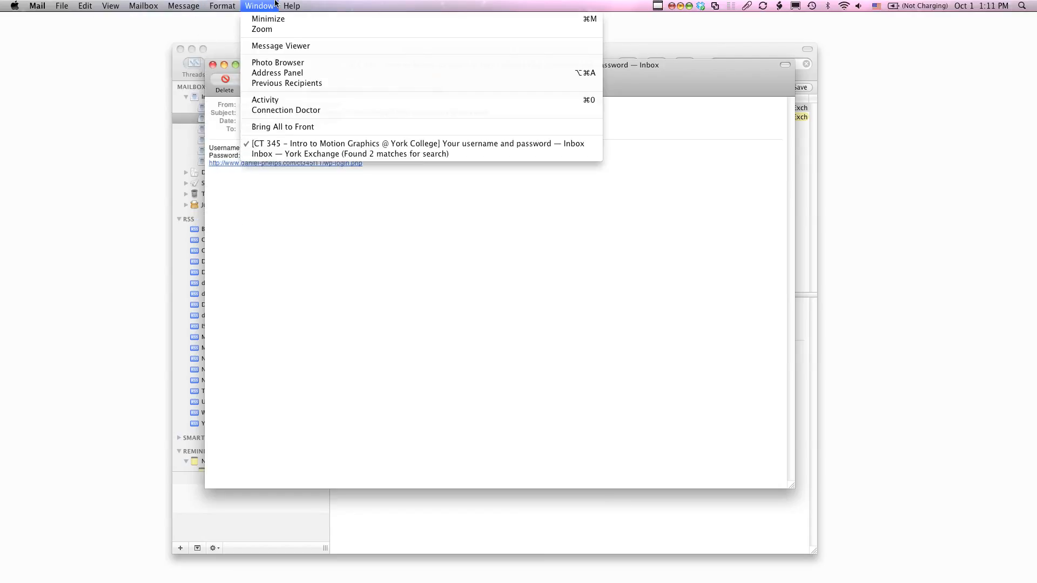
{"action": "left_click", "coordinate": [313, 144]}
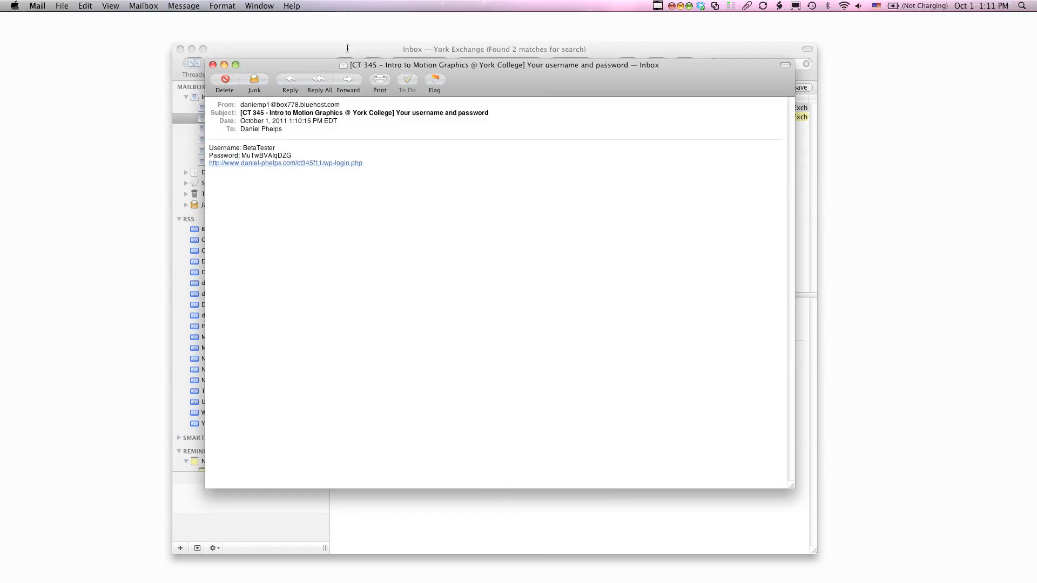
- Copy the generated password from the message and open its wp-login.php link
{"action": "double_click", "coordinate": [261, 156]}
{"action": "key", "text": "super+c"}
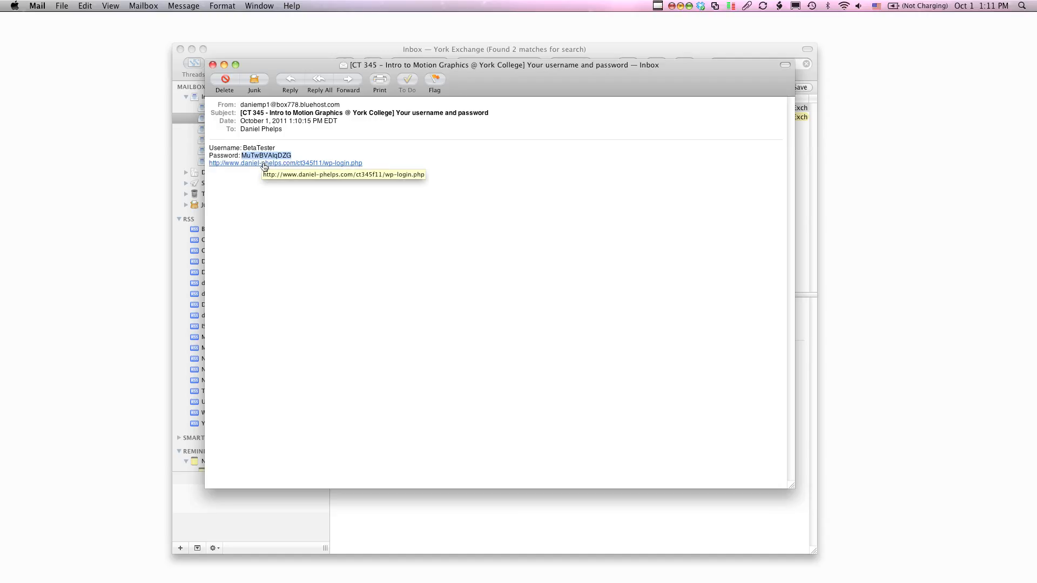
{"action": "left_click", "coordinate": [268, 164]}
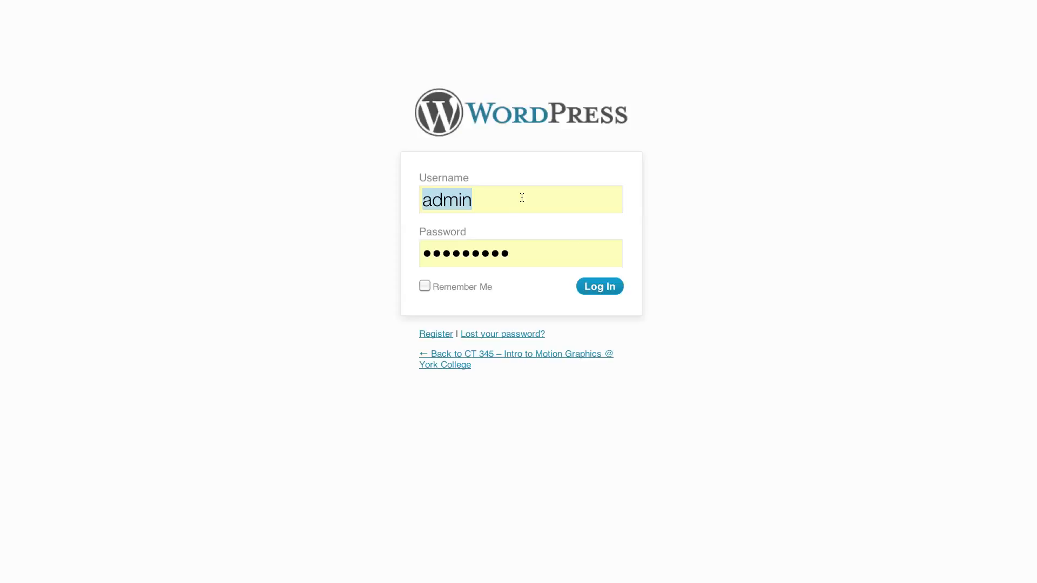
- Log in as BetaTester with the copied account password, and set the browser never to save passwords for this site
{"action": "type", "text": "Beta"}
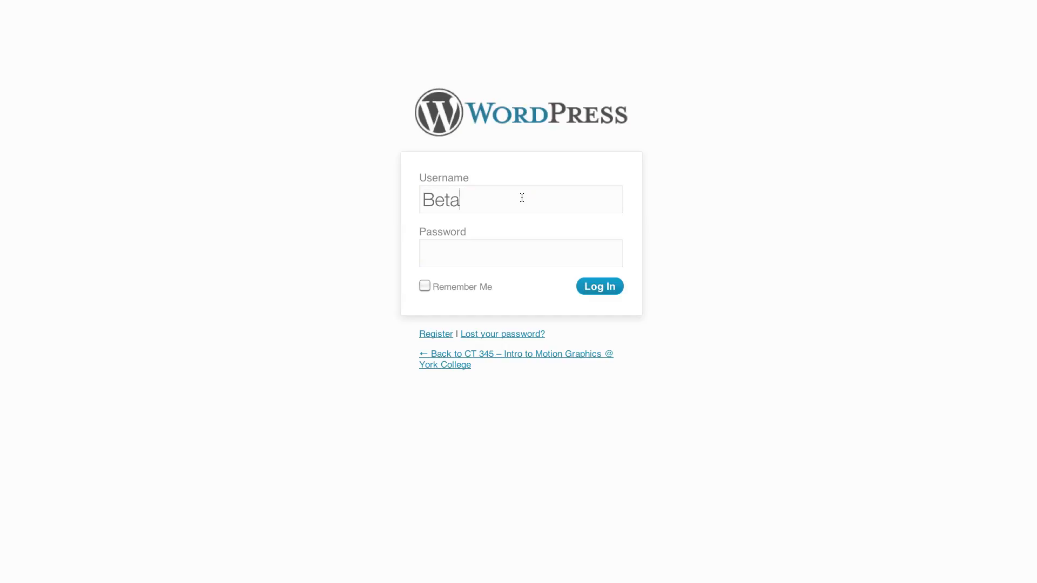
{"action": "type", "text": "Tester"}
{"action": "key", "text": "Tab"}
{"action": "key", "text": "super+v"}
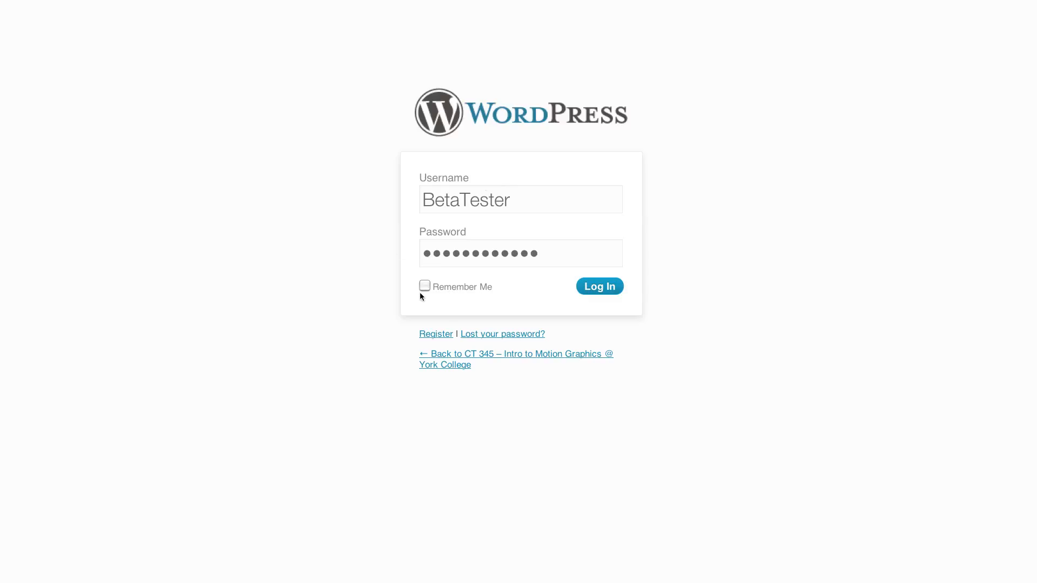
{"action": "left_click", "coordinate": [588, 289]}
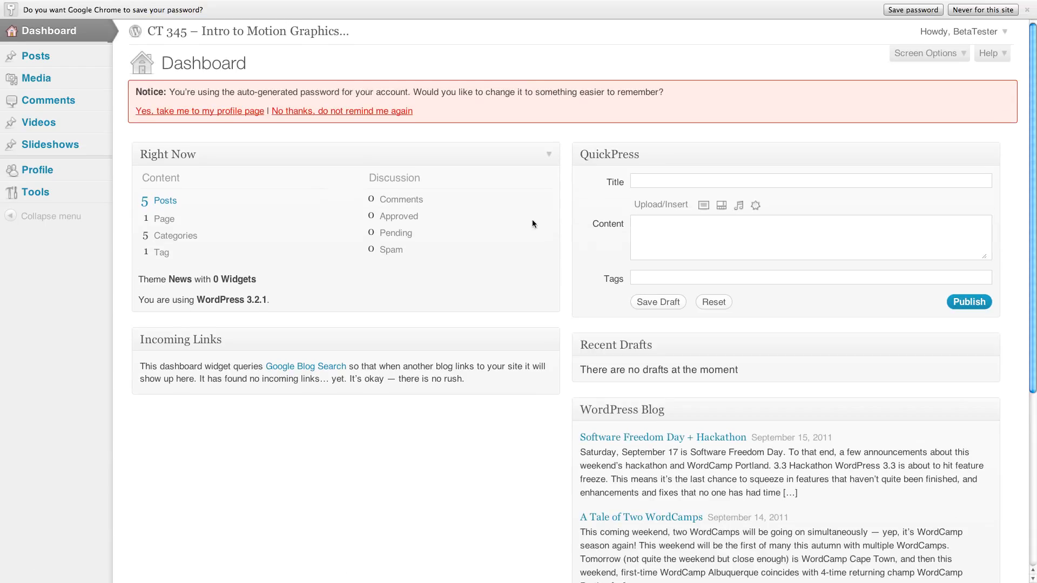
{"action": "left_click", "coordinate": [982, 10]}
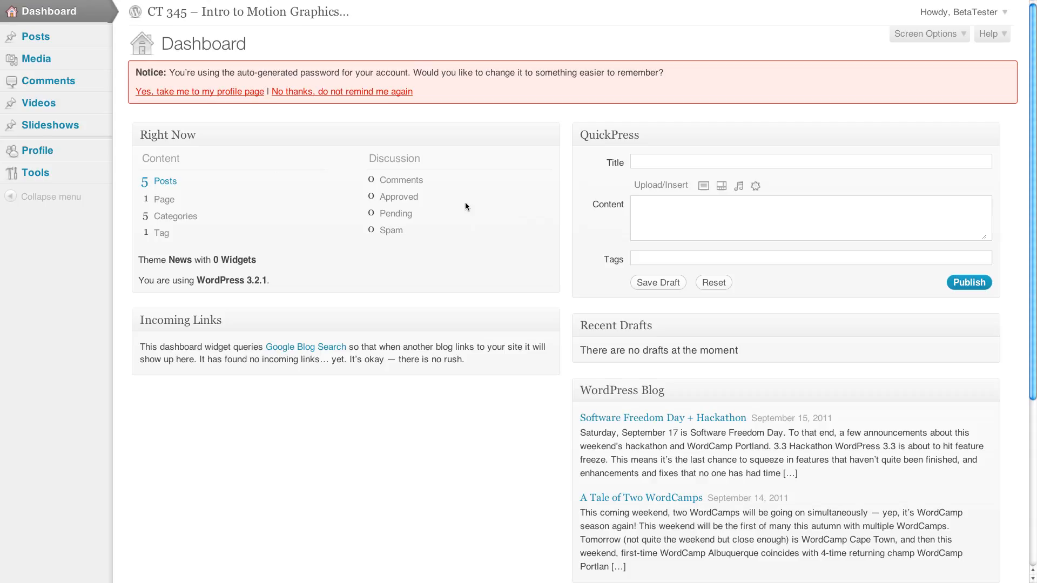
{"action": "key", "text": "super+Tab"}
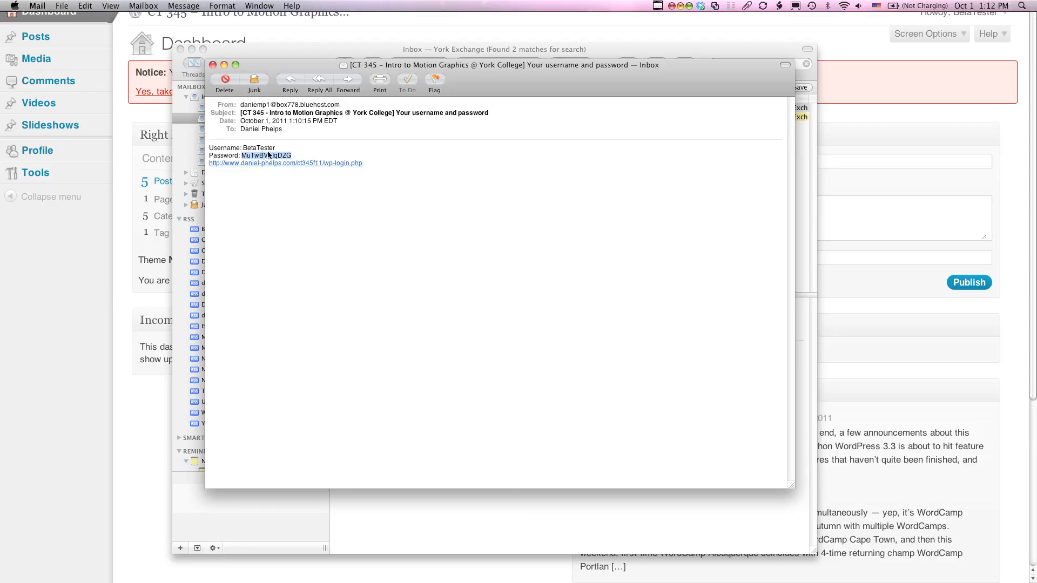
{"action": "key", "text": "super+Tab"}
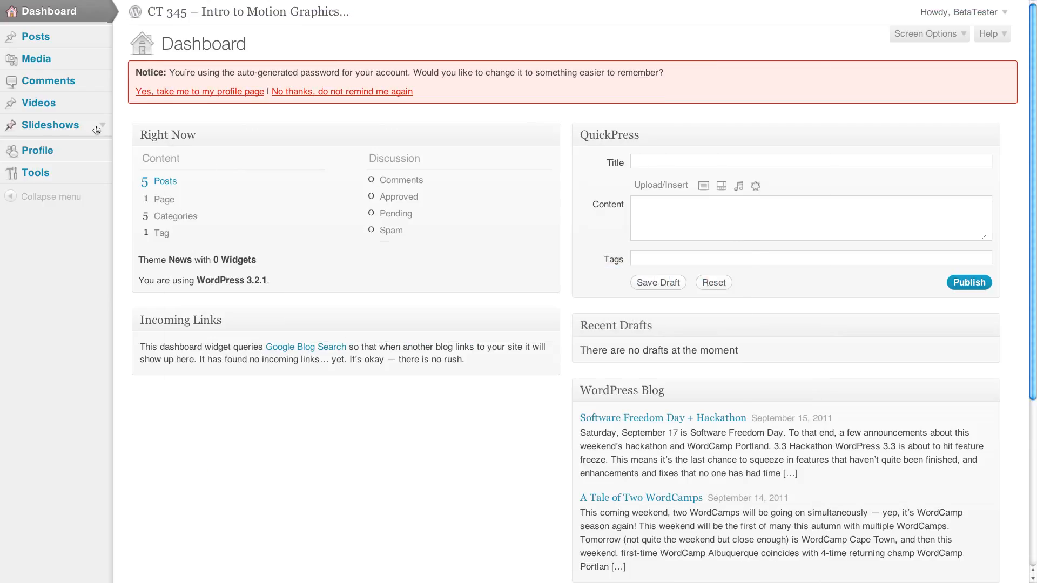
- Enter and repeat a new account password in the BetaTester profile, and update the profile
{"action": "left_click", "coordinate": [46, 150]}
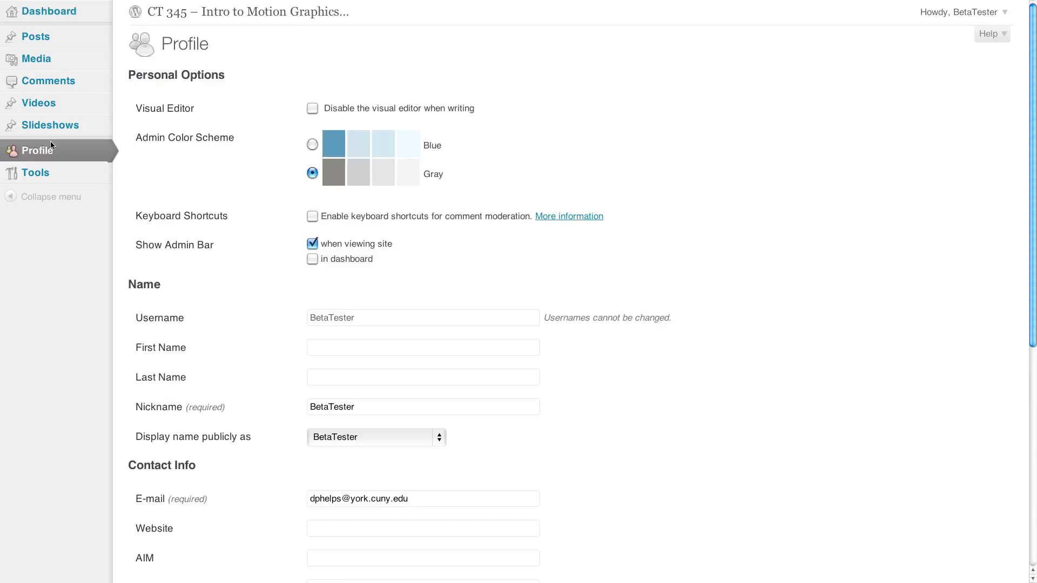
{"action": "scroll", "coordinate": [240, 261], "scroll_direction": "down", "scroll_amount": 10}
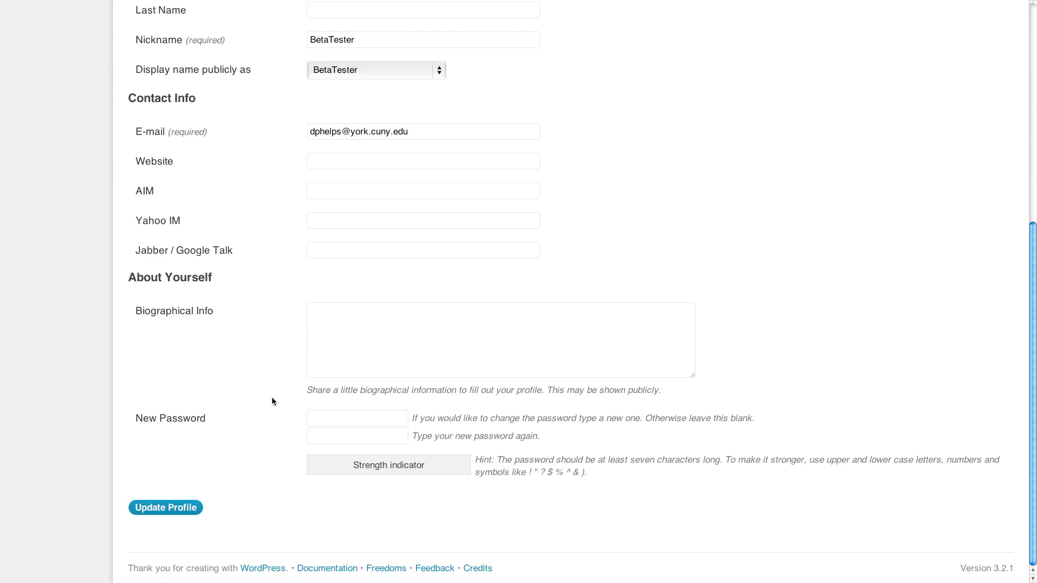
{"action": "left_click", "coordinate": [356, 419]}
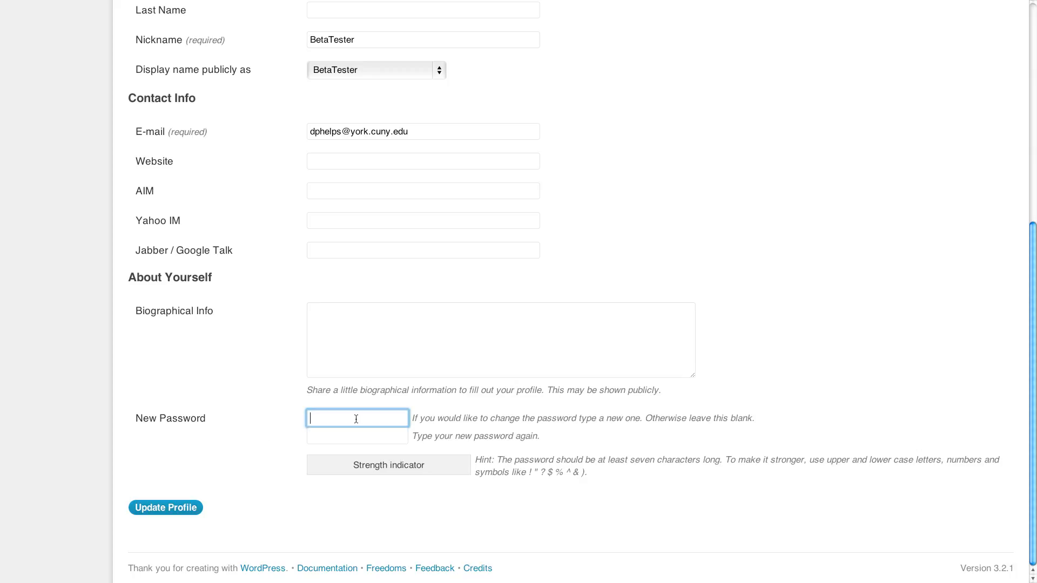
{"action": "type", "text": "pass"}
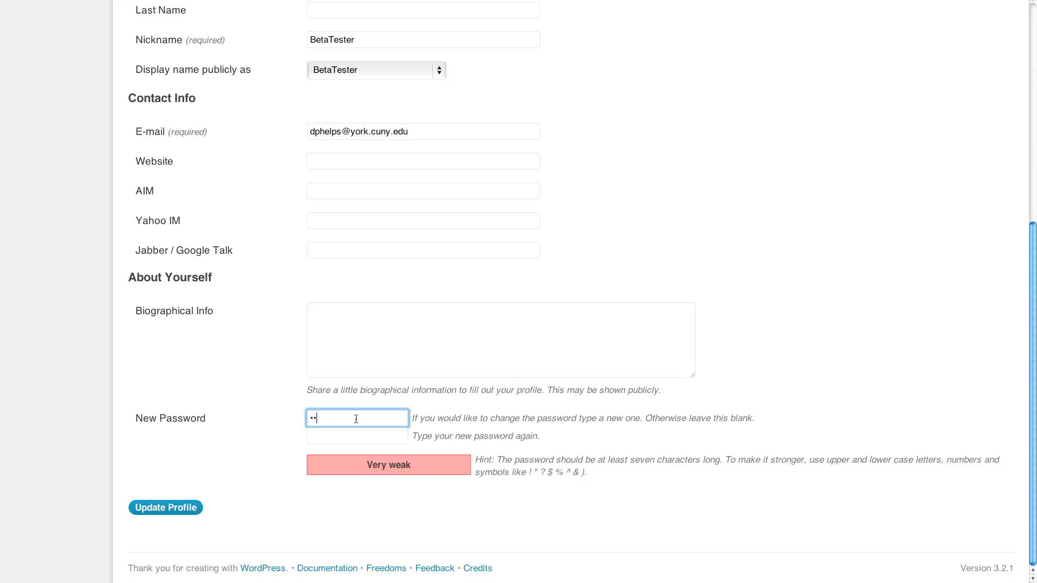
{"action": "type", "text": "word"}
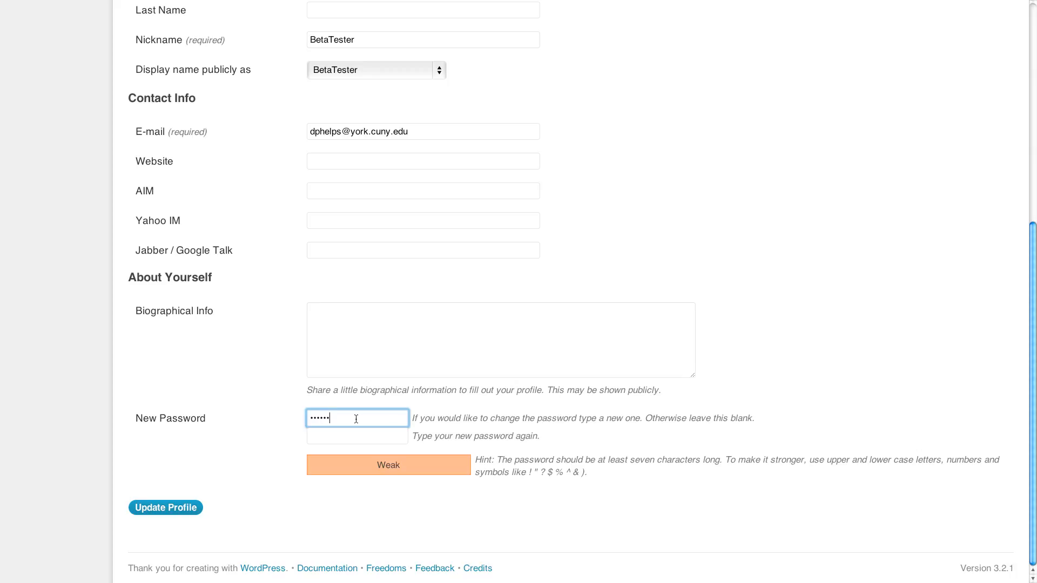
{"action": "key", "text": "Tab"}
{"action": "type", "text": "password"}
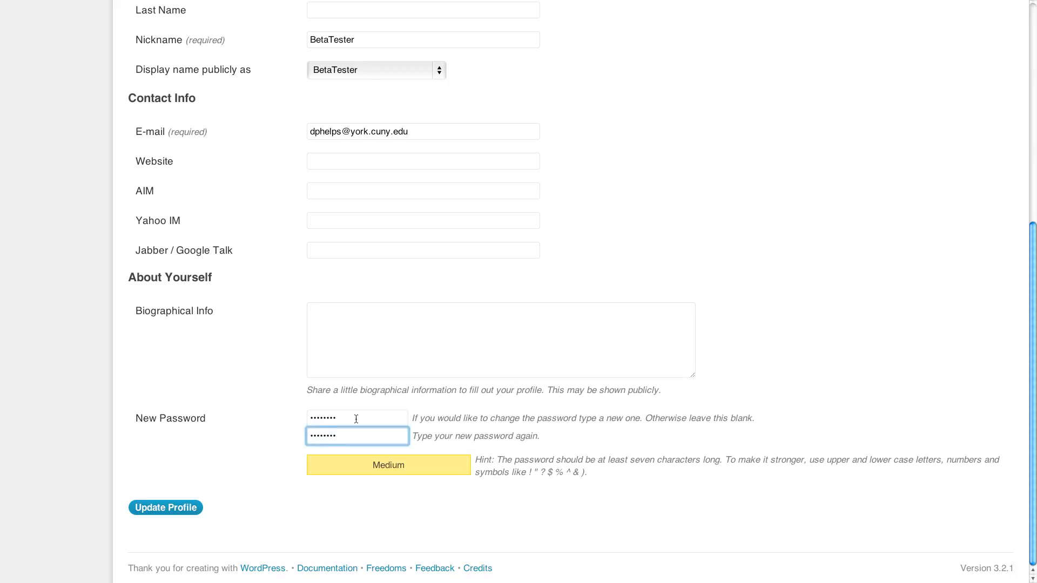
{"action": "left_click", "coordinate": [163, 510]}
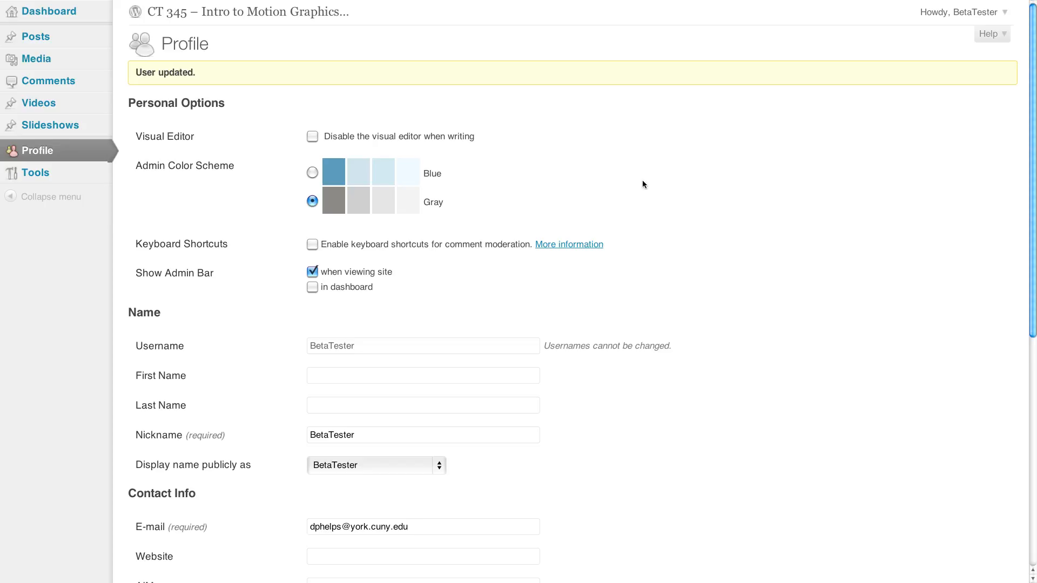
{"action": "left_click", "coordinate": [340, 377]}
{"action": "scroll", "coordinate": [338, 375], "scroll_direction": "down", "scroll_amount": 3}
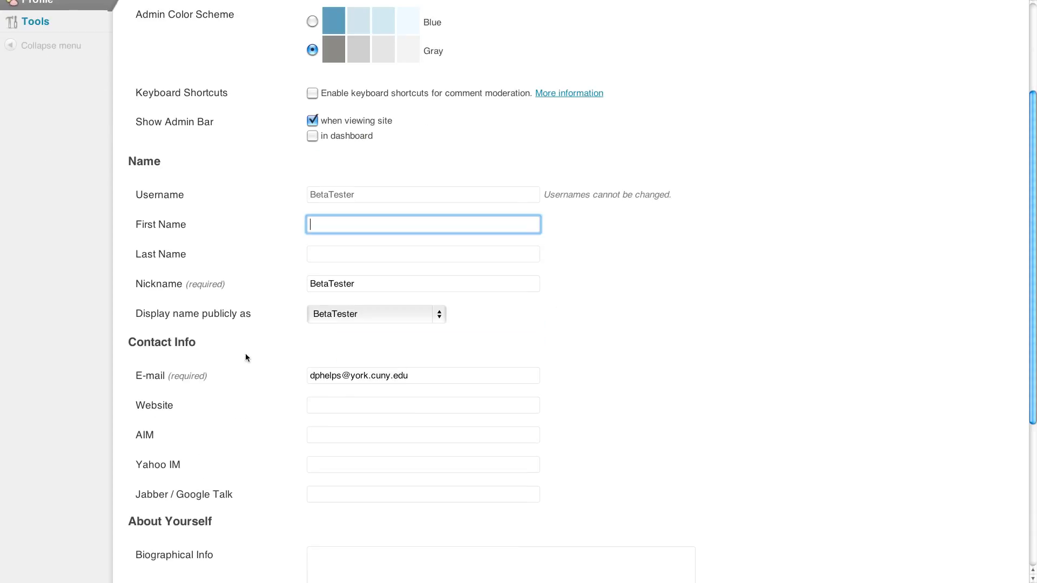
{"action": "scroll", "coordinate": [317, 343], "scroll_direction": "up", "scroll_amount": 3}
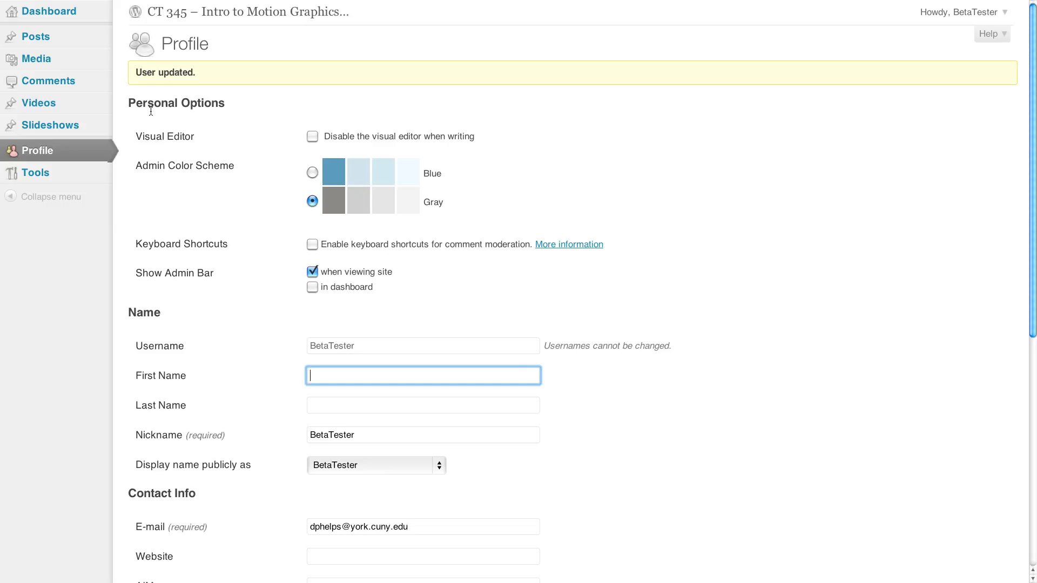
- Start a new post titled with the author's first name in the possessive followed by "Test Post (Project 1)"
{"action": "left_click", "coordinate": [46, 40]}
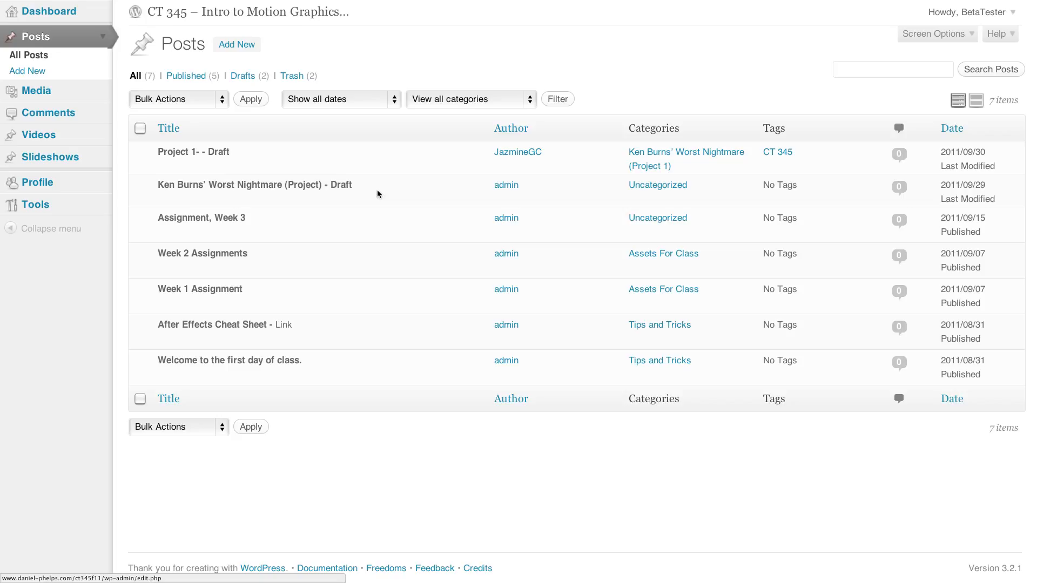
{"action": "left_click", "coordinate": [39, 74]}
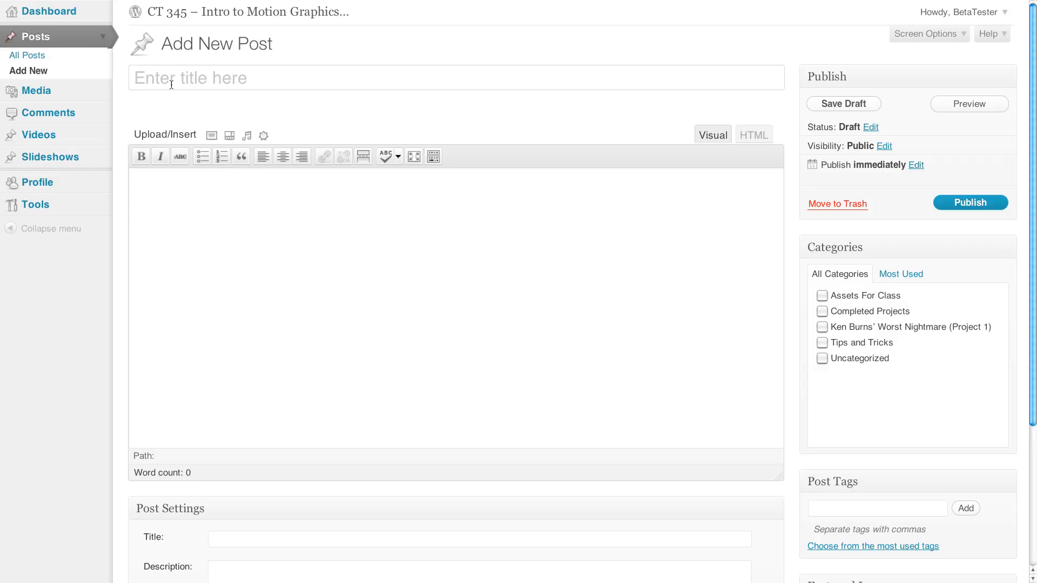
{"action": "type", "text": "Daniel"}
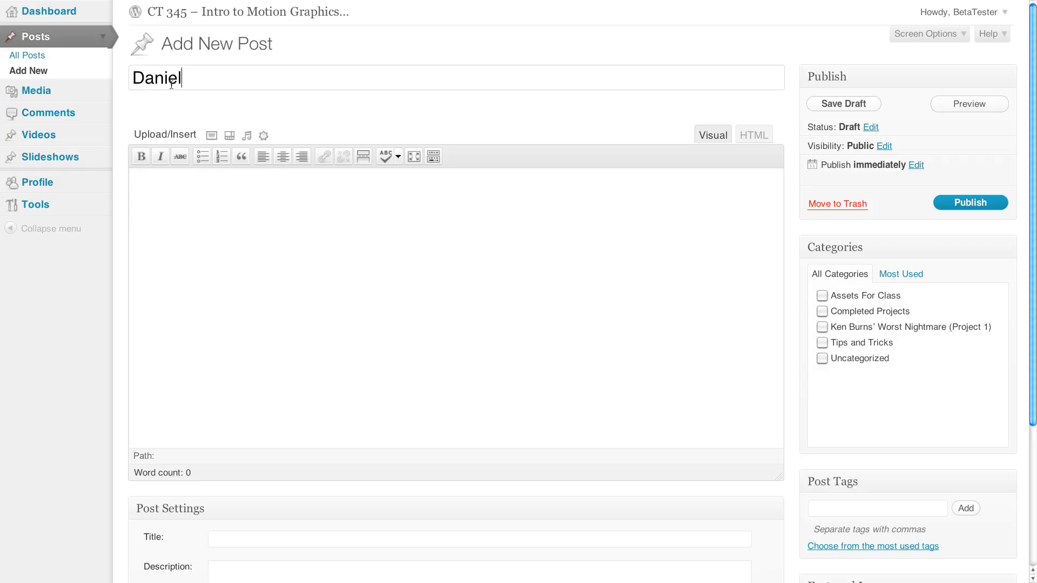
{"action": "type", "text": "'s Test Post"}
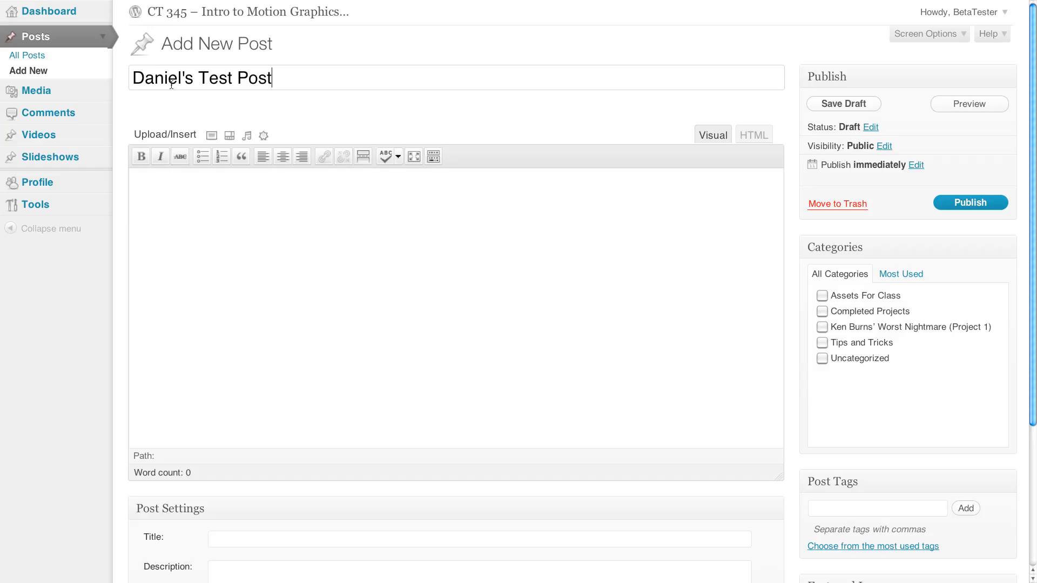
{"action": "type", "text": " (Project 1)"}
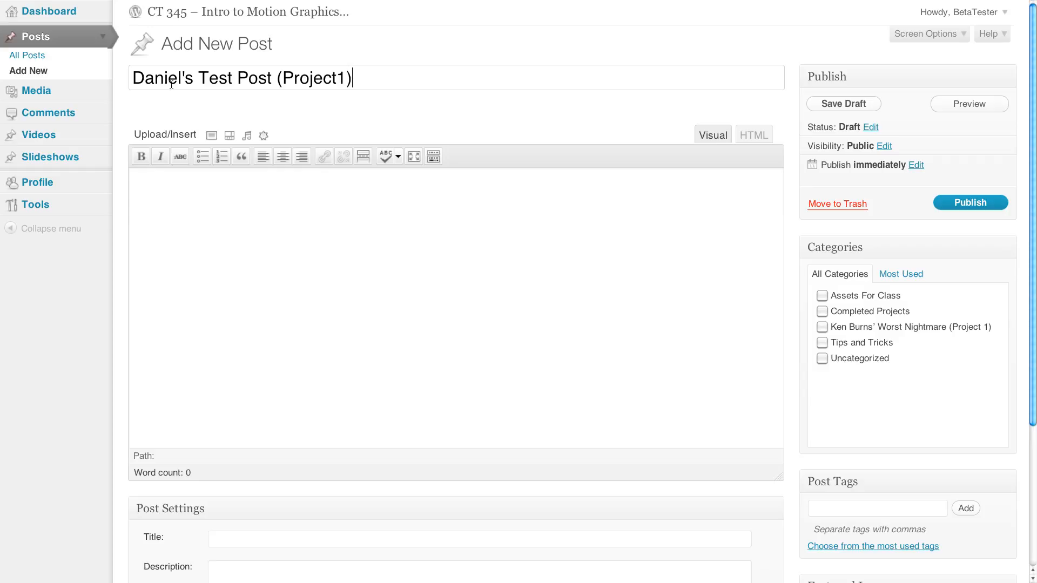
{"action": "key", "text": "Left"}
{"action": "key", "text": "Left"}
- Look over the open YouTube channel page and the two WordPress login pages, and return to the new post
{"action": "mouse_move", "coordinate": [365, 4]}
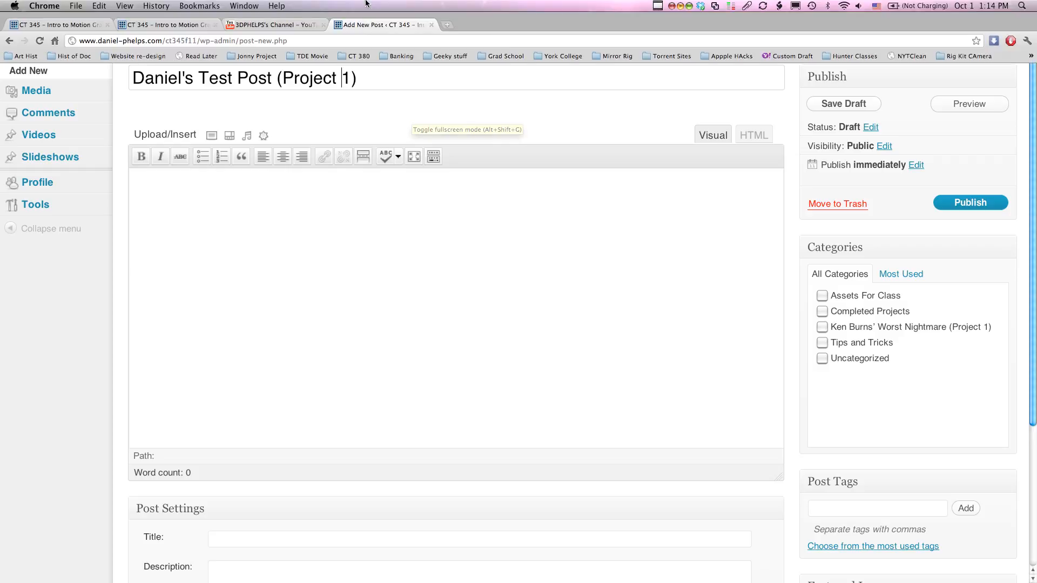
{"action": "left_click", "coordinate": [278, 24]}
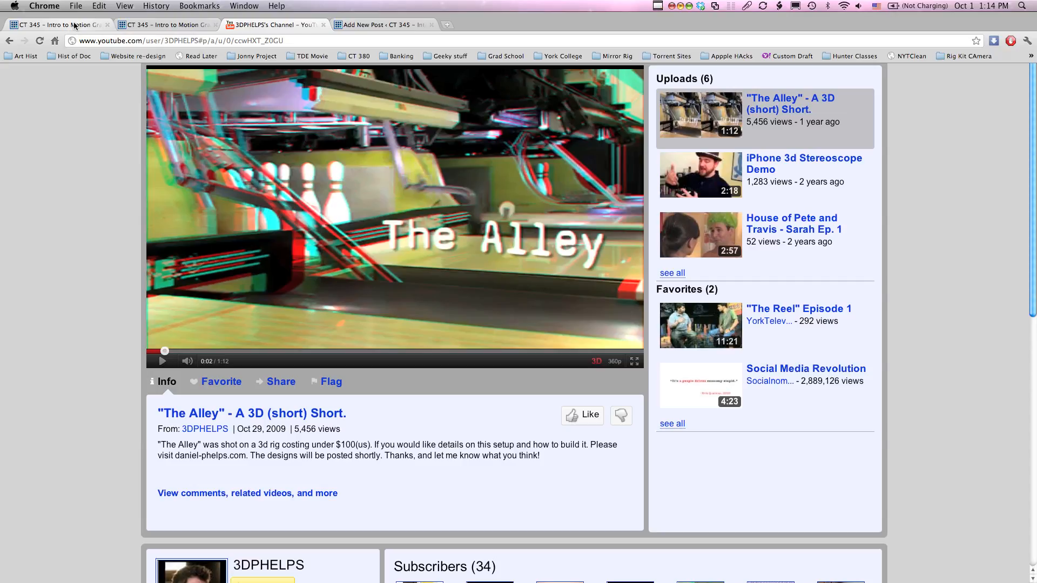
{"action": "left_click", "coordinate": [74, 25]}
{"action": "triple_click", "coordinate": [502, 168]}
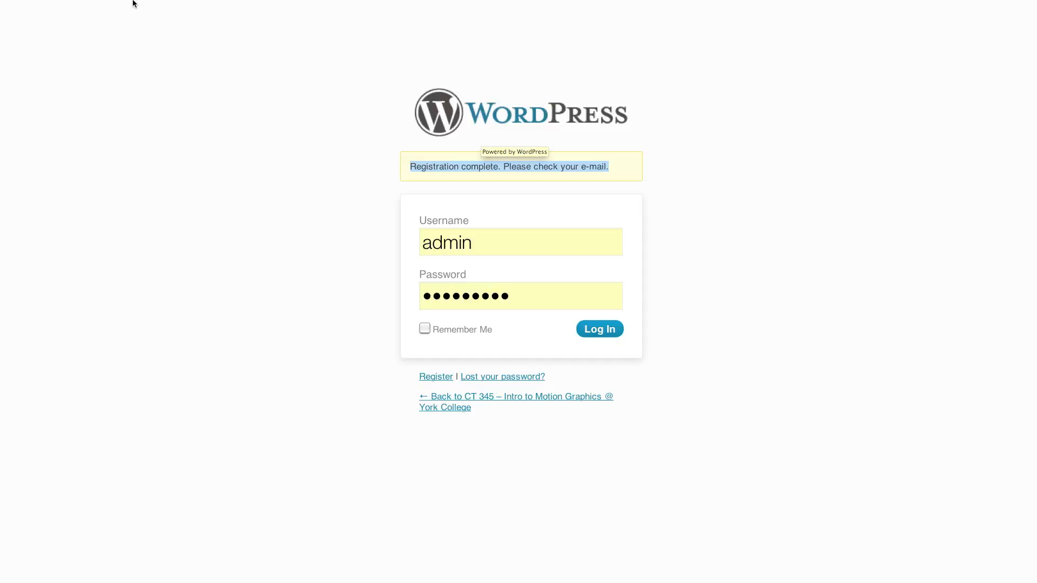
{"action": "left_click", "coordinate": [153, 27]}
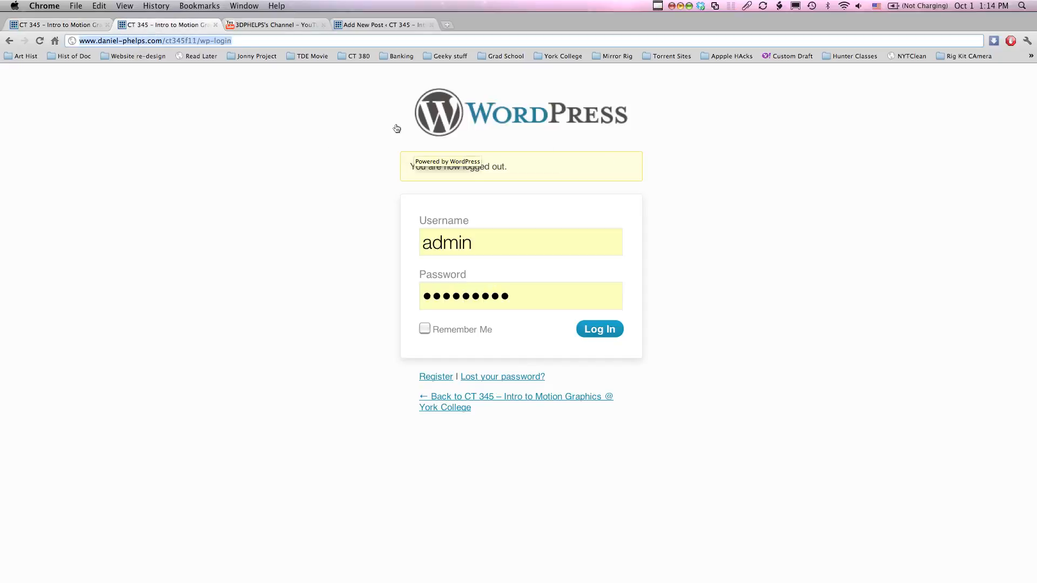
{"action": "left_click", "coordinate": [280, 25]}
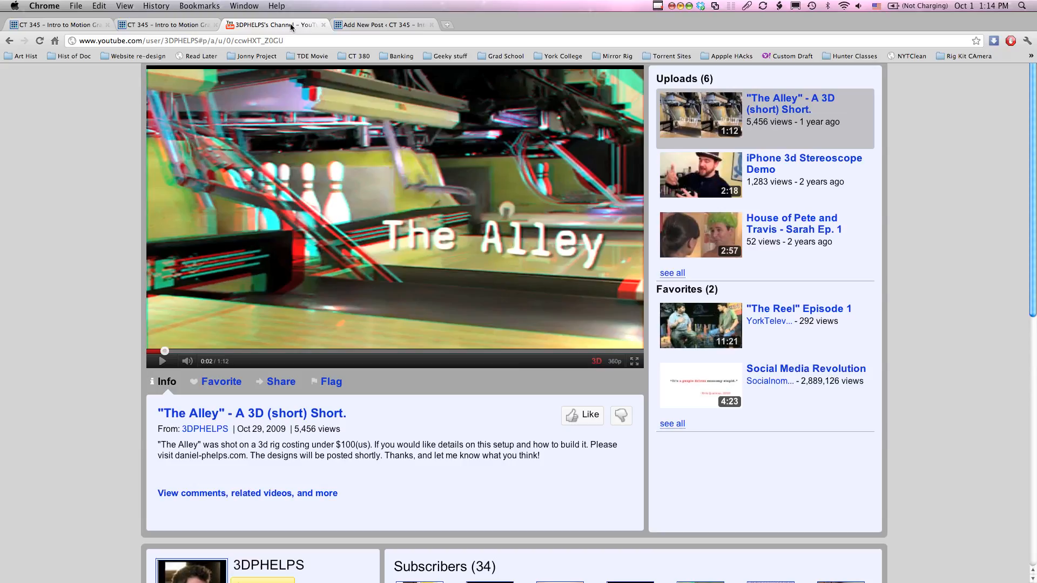
{"action": "left_click", "coordinate": [378, 25]}
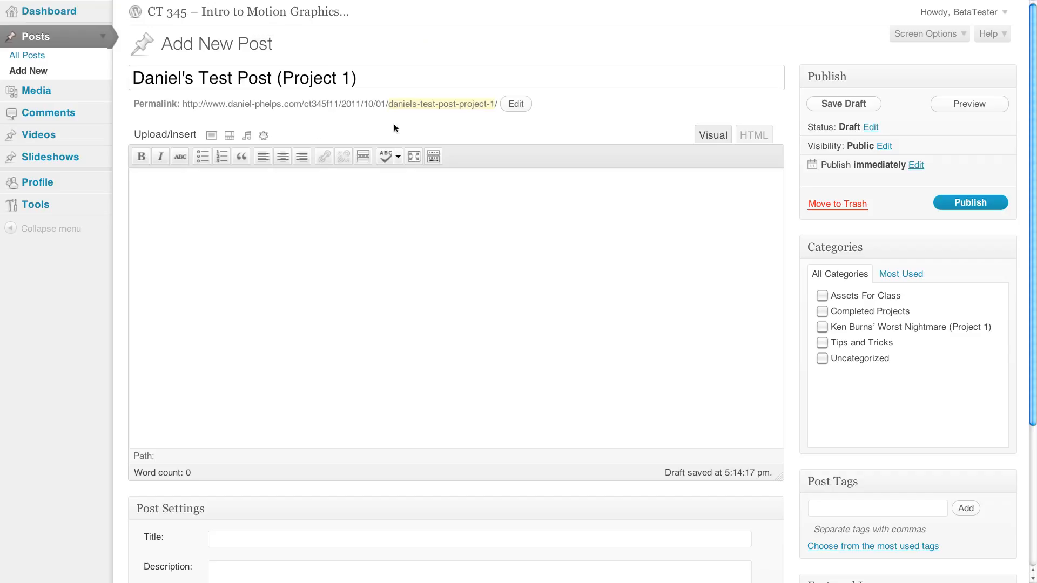
- Write "This project was inspired by the old Nike ad's of the 90's." as the post body and start a new line
{"action": "left_click", "coordinate": [238, 187]}
{"action": "type", "text": "This project was inspired by the "}
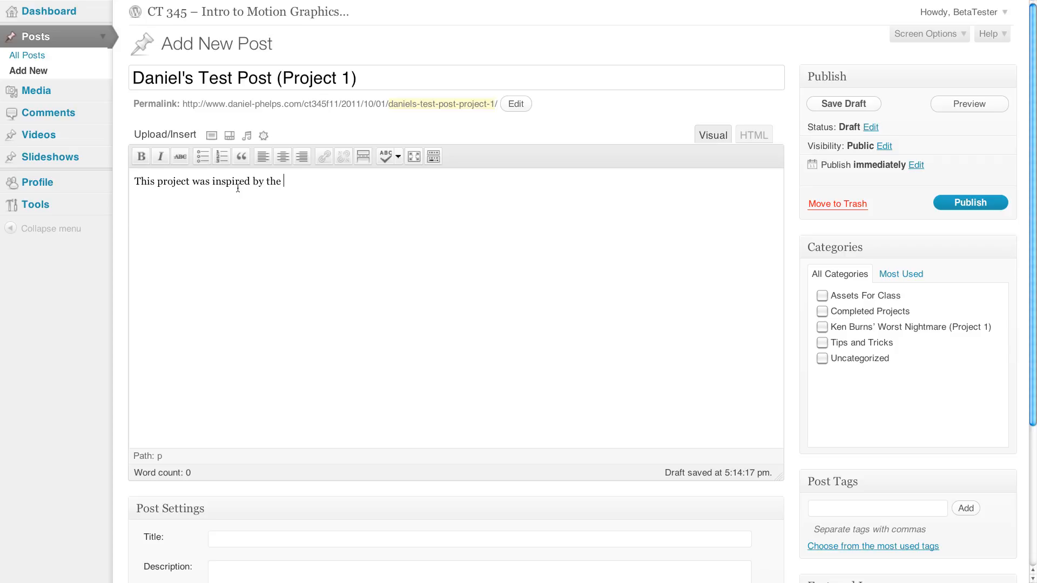
{"action": "type", "text": "old Nike ad's of the 90's."}
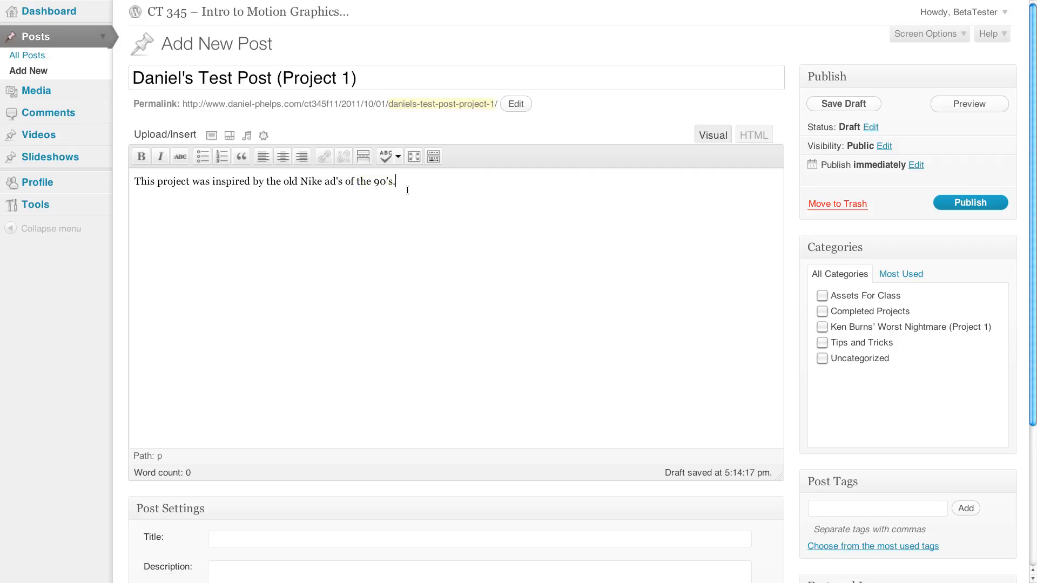
{"action": "left_click_drag", "start_coordinate": [406, 182], "coordinate": [135, 181]}
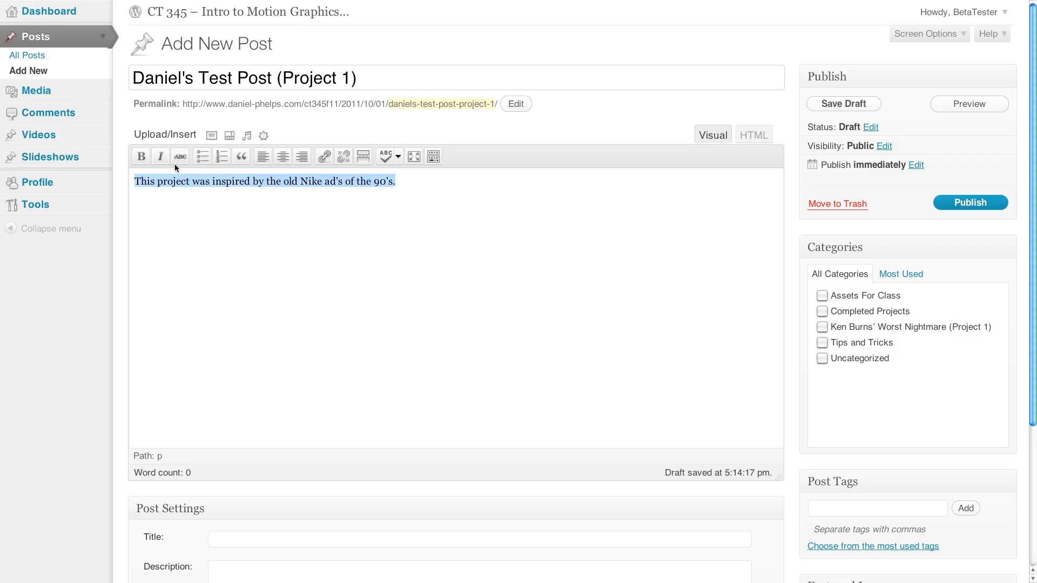
{"action": "left_click", "coordinate": [421, 186]}
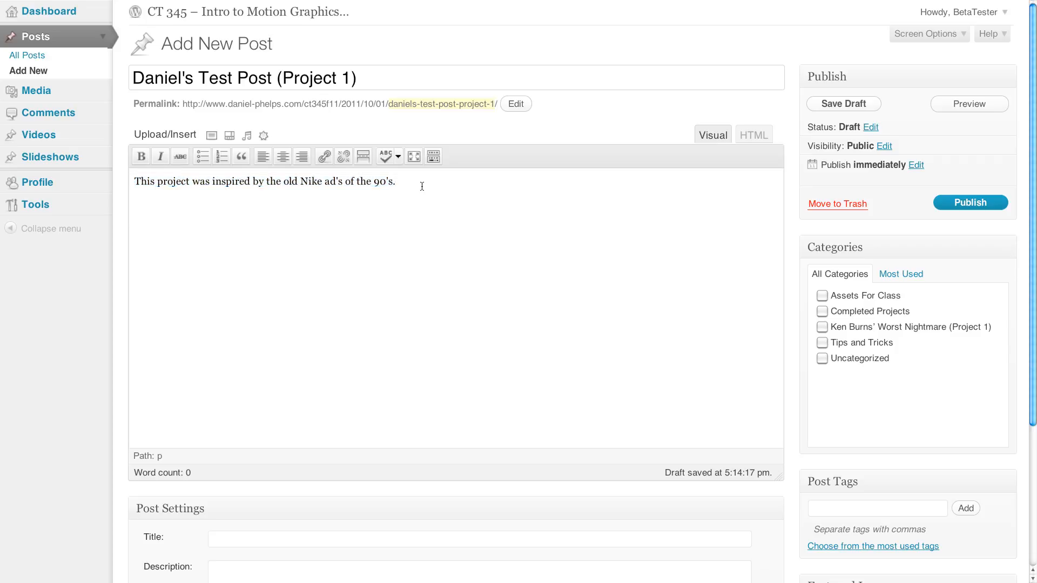
{"action": "key", "text": "Return"}
- Load the bookmarked DIRECT personal website in place of the logged-out login page and open its "Because I Row" video post
{"action": "mouse_move", "coordinate": [241, 1]}
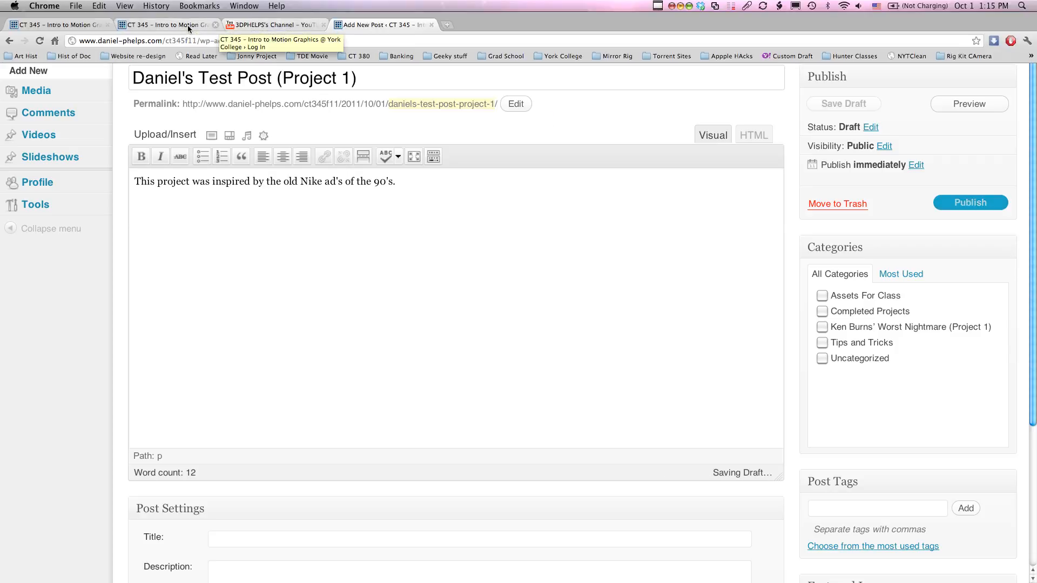
{"action": "left_click", "coordinate": [181, 27]}
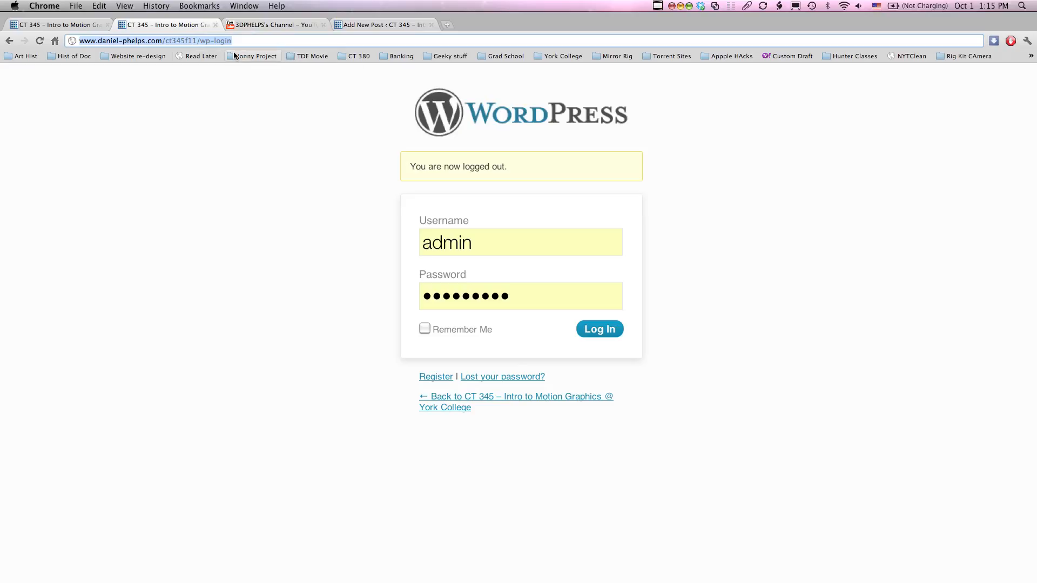
{"action": "left_click", "coordinate": [145, 56]}
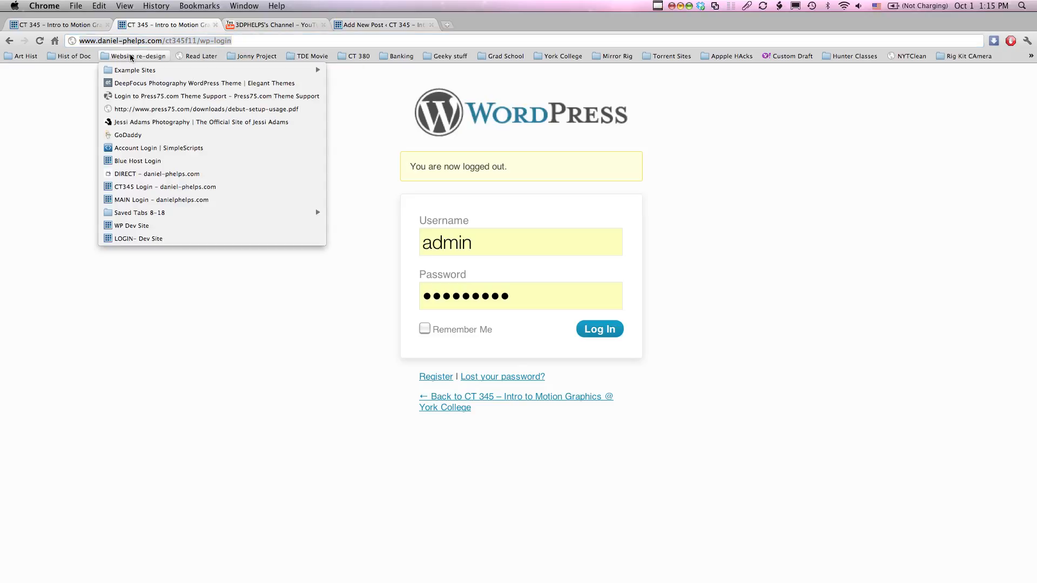
{"action": "left_click", "coordinate": [181, 174]}
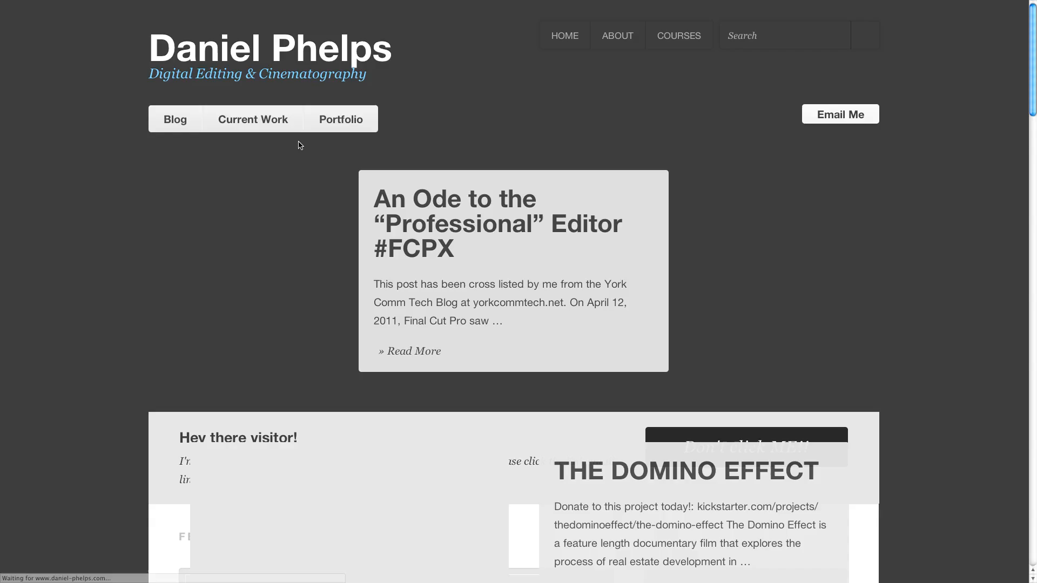
{"action": "scroll", "coordinate": [601, 238], "scroll_direction": "down", "scroll_amount": 5}
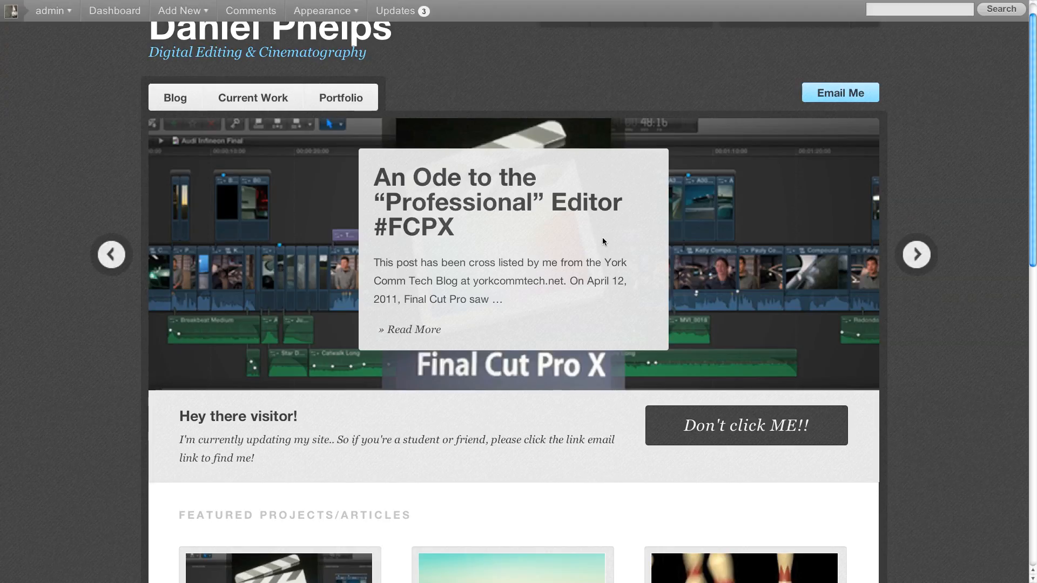
{"action": "scroll", "coordinate": [602, 240], "scroll_direction": "down", "scroll_amount": 2}
{"action": "scroll", "coordinate": [550, 264], "scroll_direction": "down", "scroll_amount": 5}
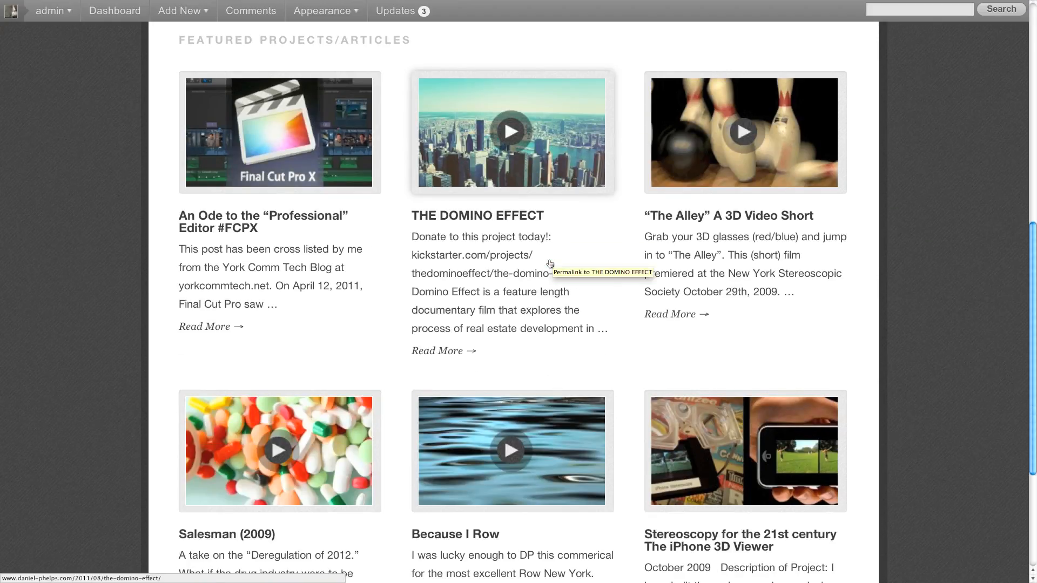
{"action": "left_click", "coordinate": [510, 362]}
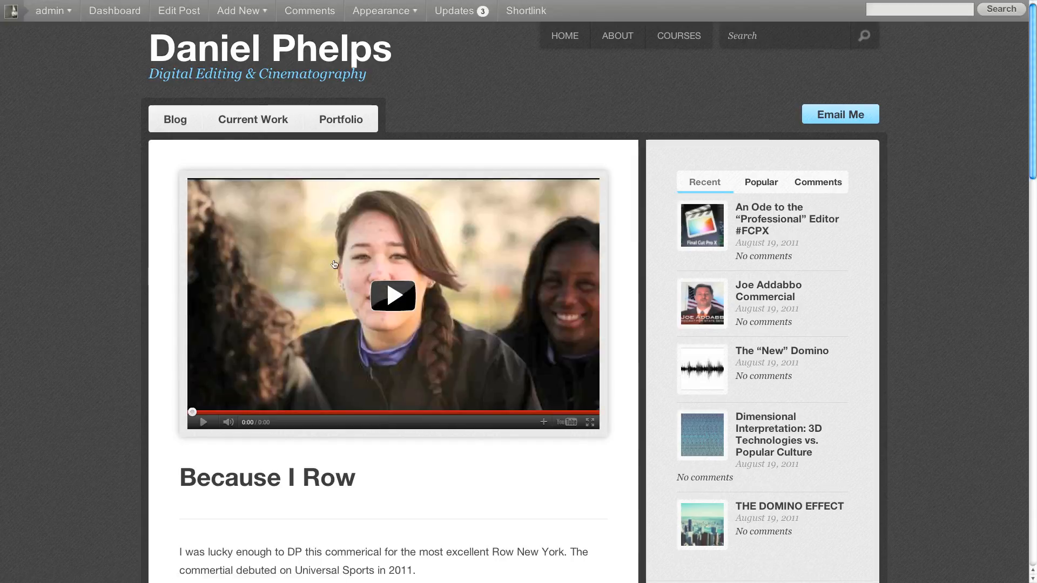
- Copy the web address of the "Because I Row" page
{"action": "mouse_move", "coordinate": [422, 1]}
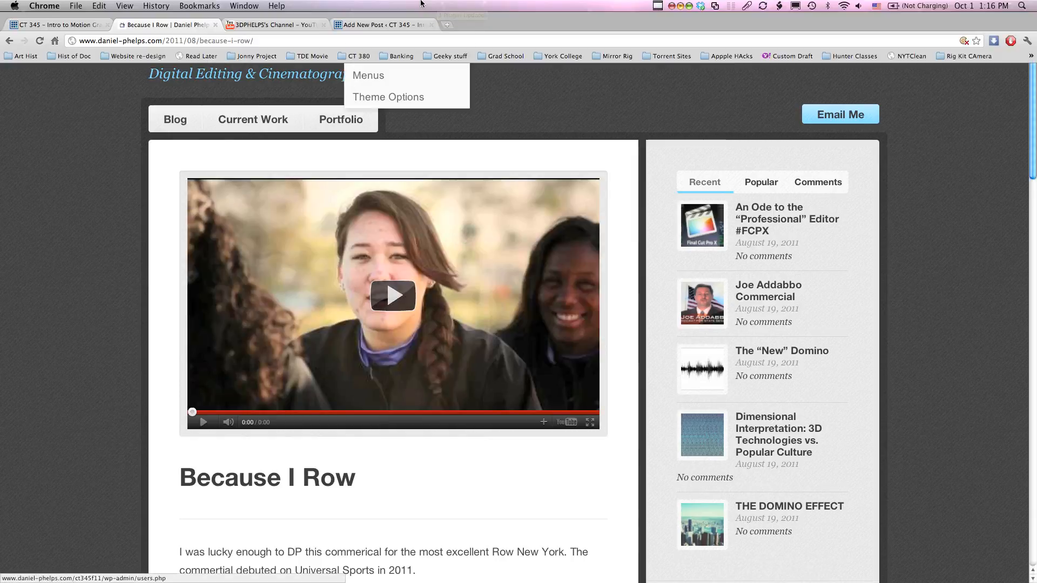
{"action": "left_click", "coordinate": [234, 40]}
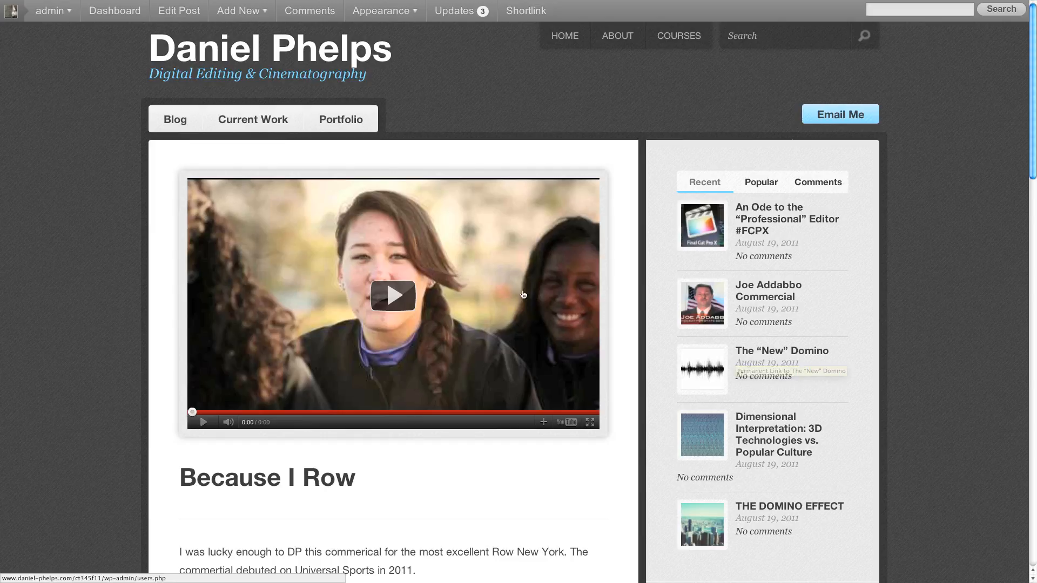
{"action": "mouse_move", "coordinate": [263, 3]}
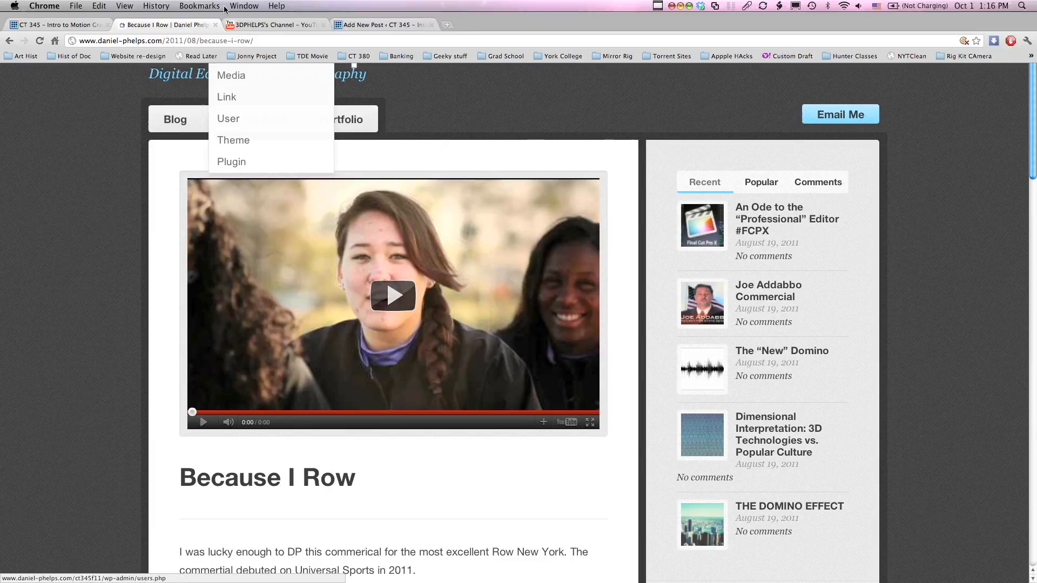
{"action": "left_click", "coordinate": [182, 42]}
{"action": "key", "text": "super+c"}
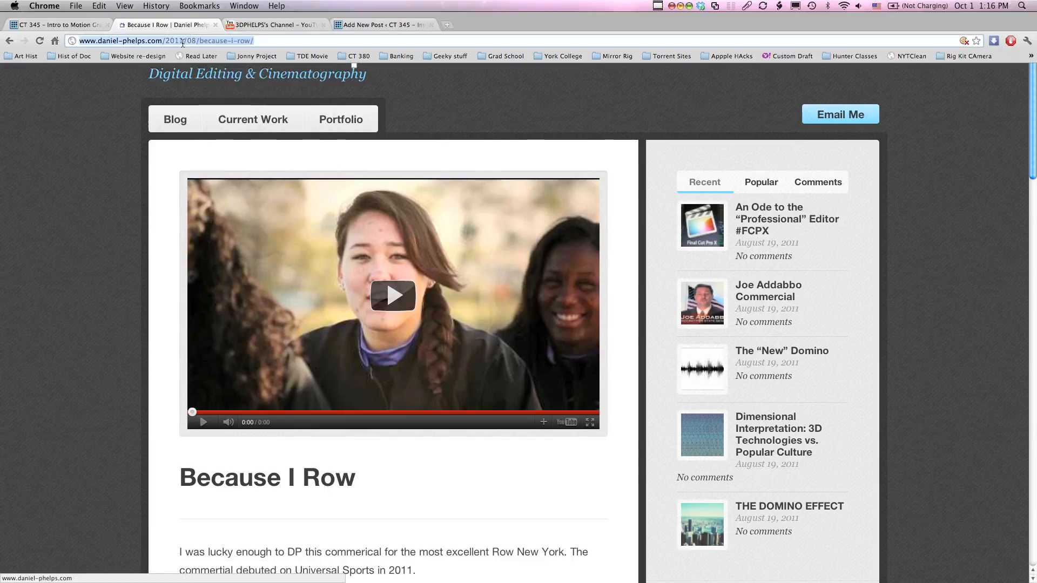
- Paste the copied "Because I Row" link below the sentence in the new post and remove the extra blank line above it
{"action": "left_click", "coordinate": [381, 25]}
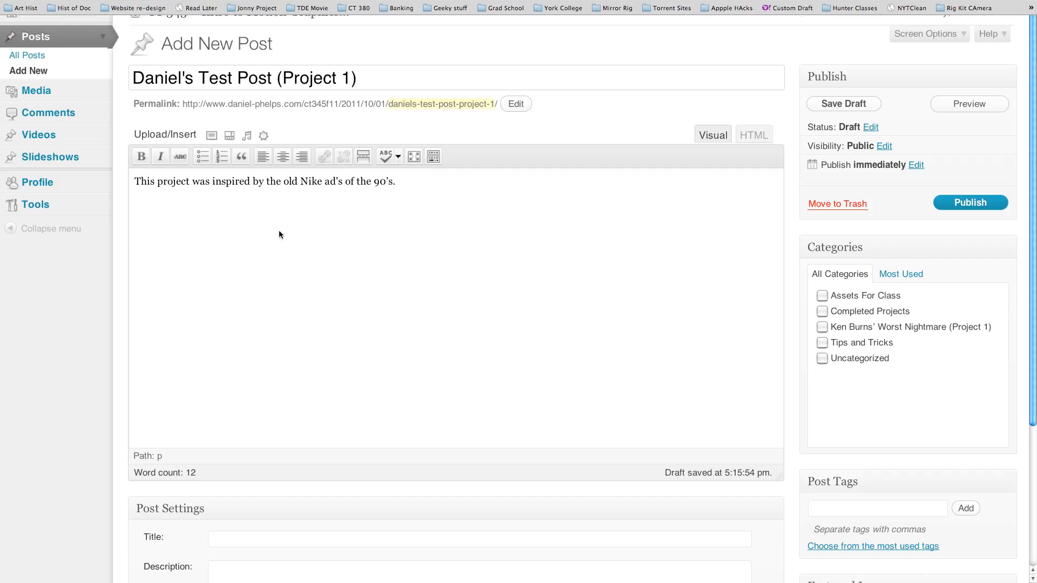
{"action": "left_click", "coordinate": [279, 234]}
{"action": "key", "text": "Return"}
{"action": "key", "text": "Return"}
{"action": "key", "text": "super+v"}
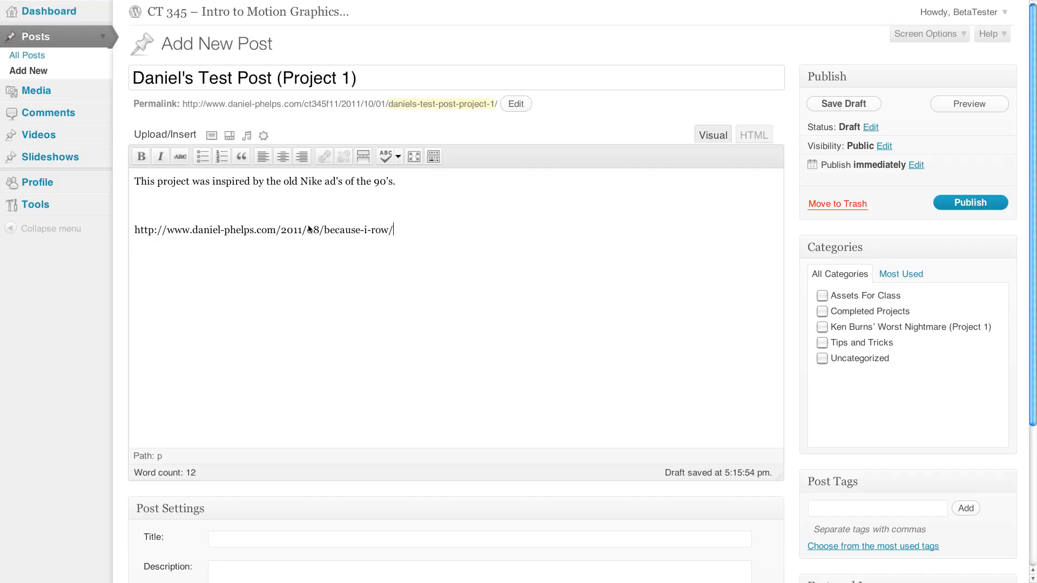
{"action": "left_click", "coordinate": [231, 200]}
{"action": "key", "text": "BackSpace"}
{"action": "left_click", "coordinate": [417, 212]}
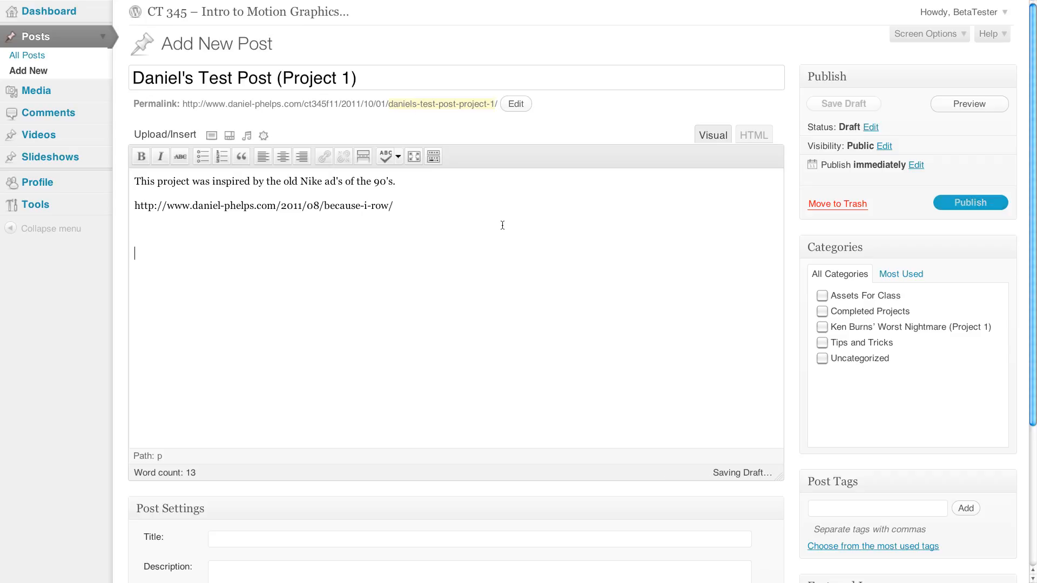
- Open the embedded "Because I Row" video on YouTube from its website page and pause playback
{"action": "mouse_move", "coordinate": [307, 2]}
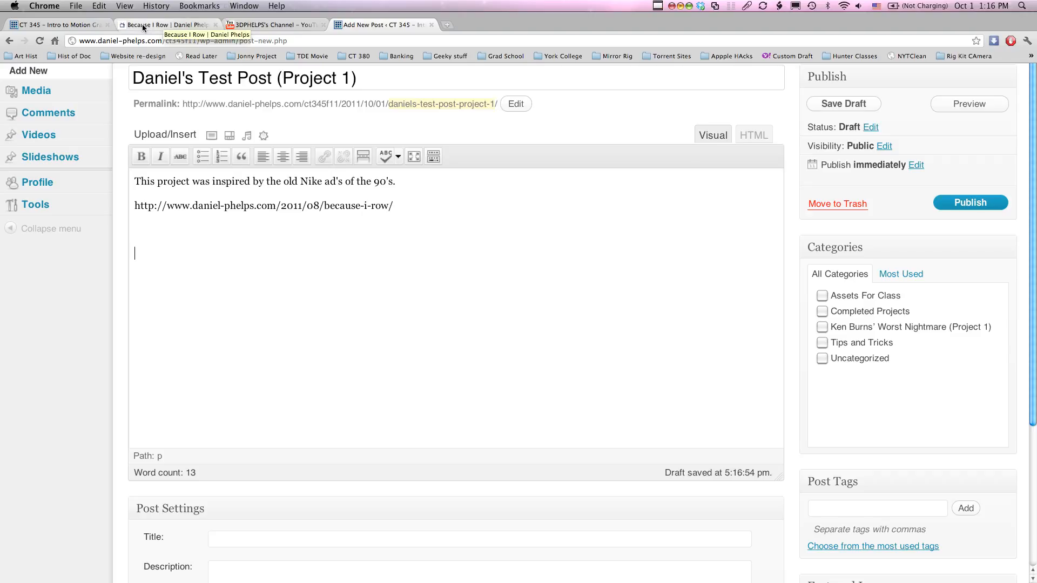
{"action": "left_click", "coordinate": [164, 25]}
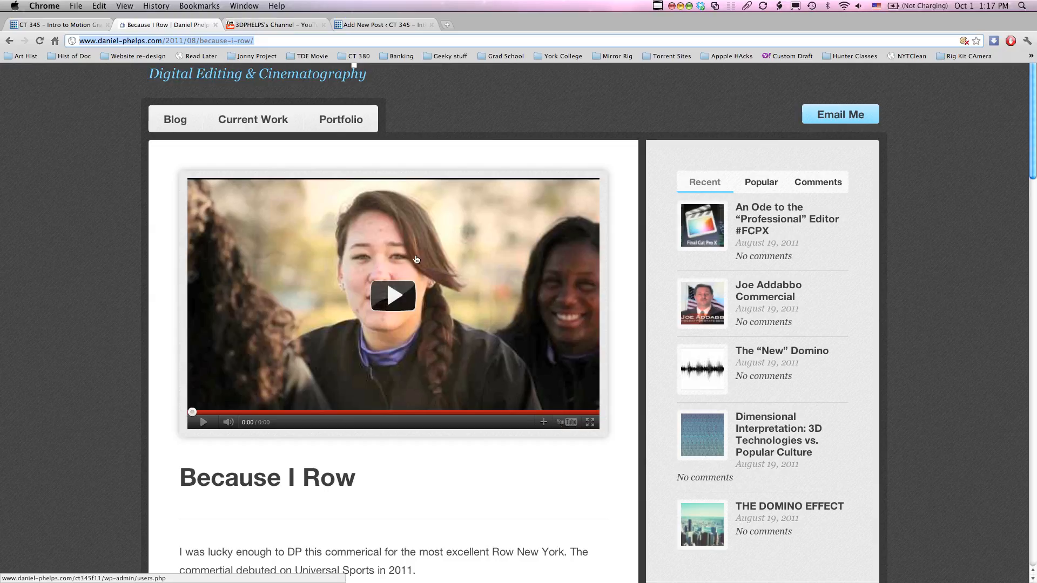
{"action": "left_click", "coordinate": [568, 424]}
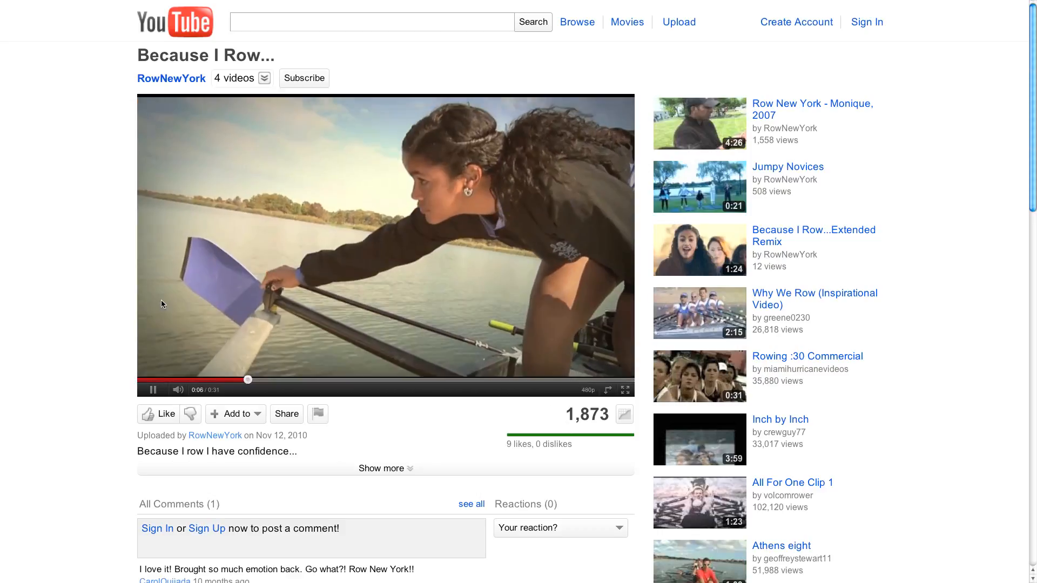
{"action": "left_click", "coordinate": [152, 392]}
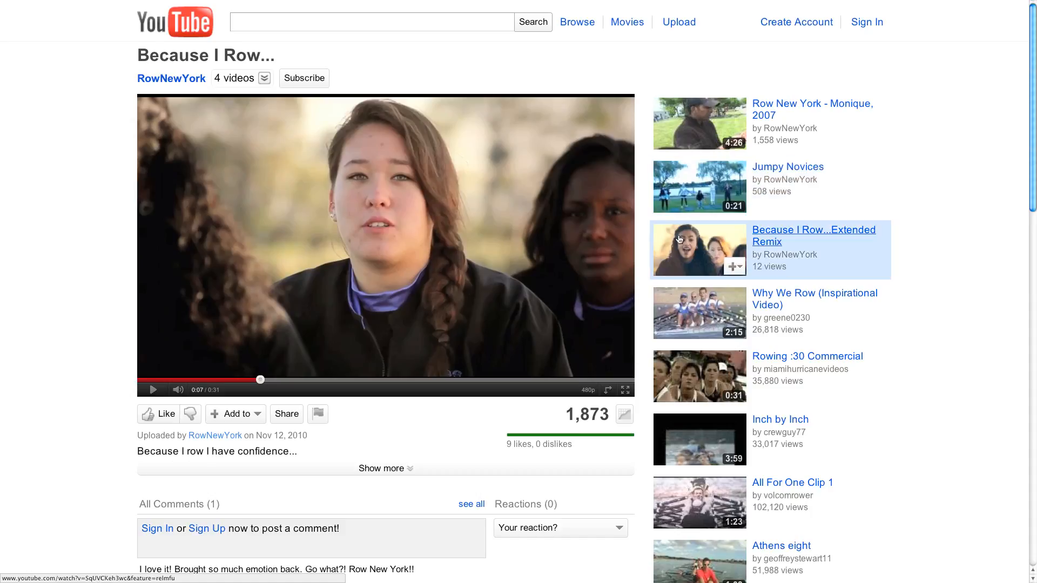
- Show the sharing options for the "Because I Row" video, display its embed code, and copy the whole iframe code
{"action": "left_click", "coordinate": [282, 415]}
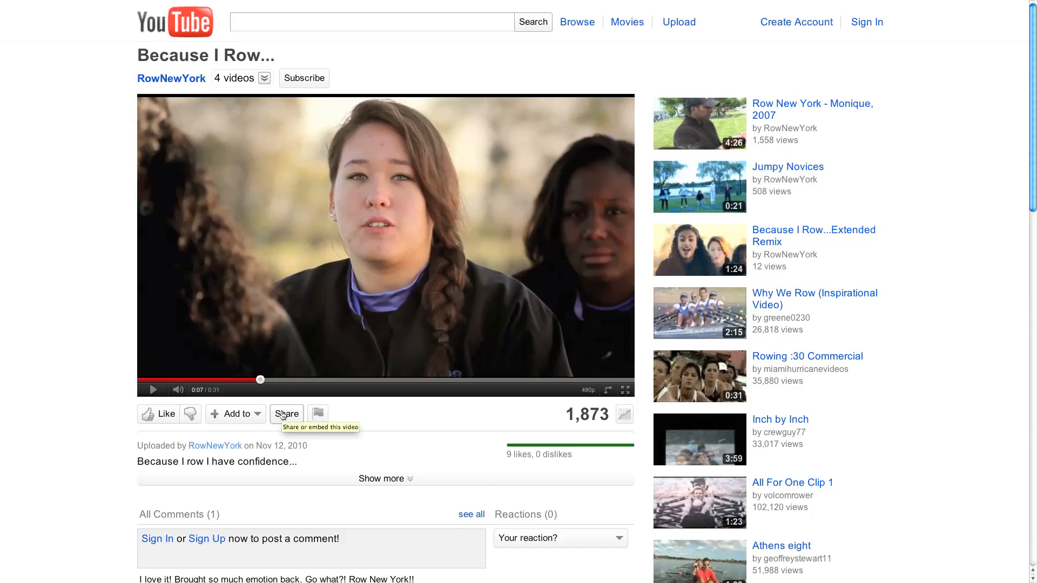
{"action": "scroll", "coordinate": [338, 439], "scroll_direction": "down", "scroll_amount": 2}
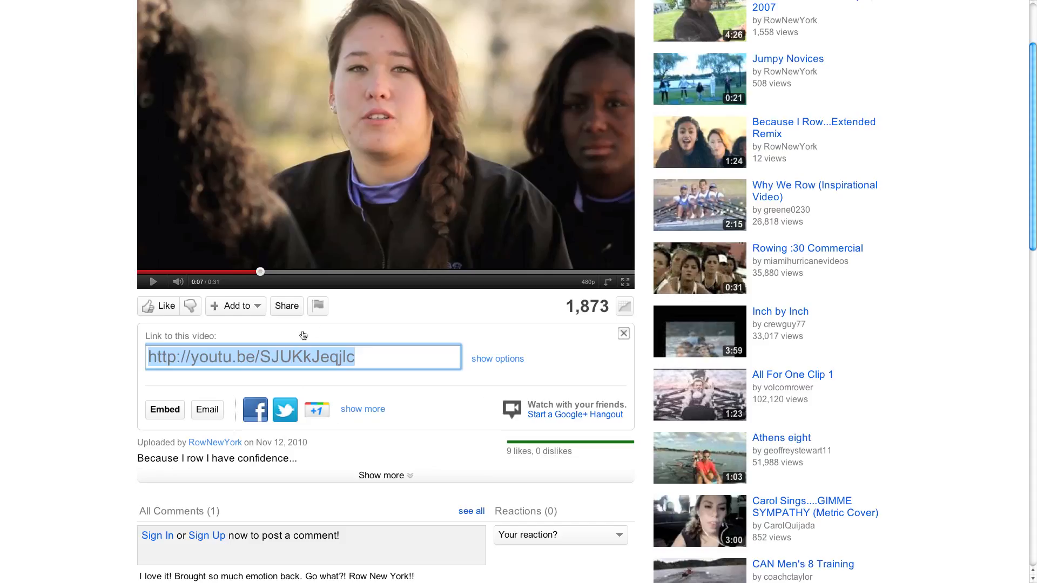
{"action": "scroll", "coordinate": [321, 411], "scroll_direction": "down", "scroll_amount": 1}
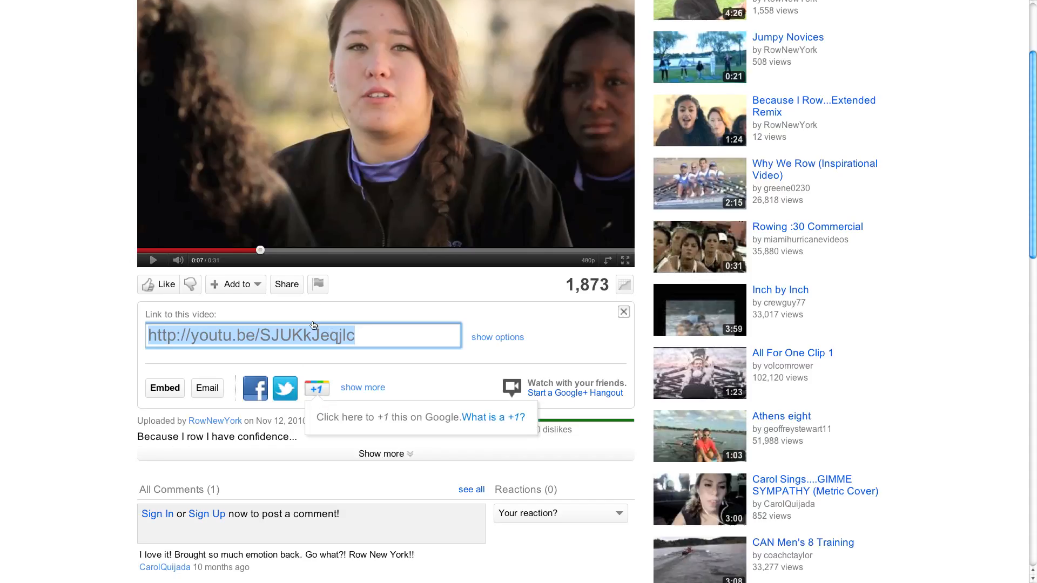
{"action": "left_click", "coordinate": [159, 391]}
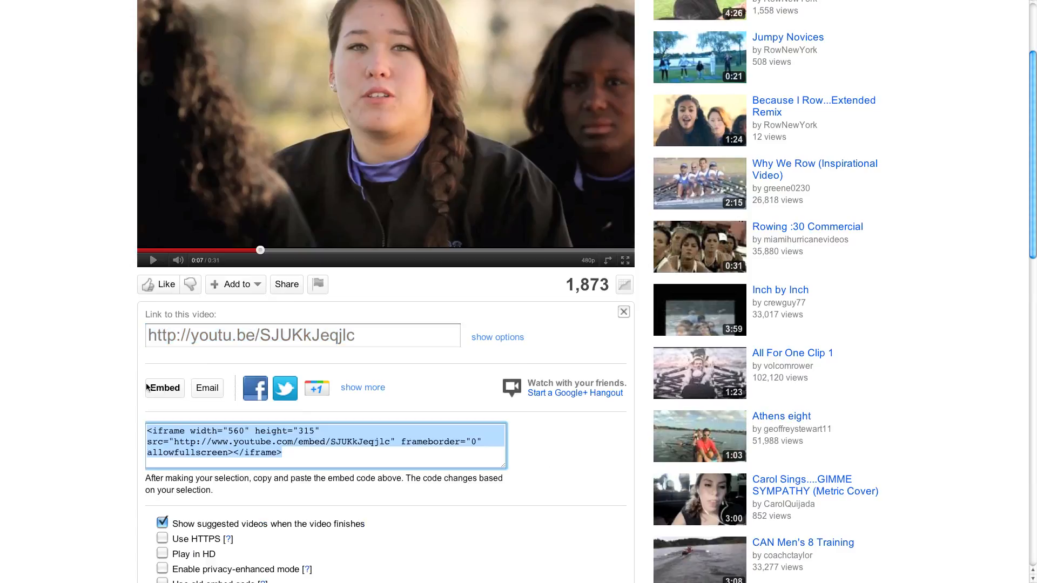
{"action": "left_click", "coordinate": [309, 459]}
{"action": "left_click_drag", "start_coordinate": [329, 460], "coordinate": [129, 432]}
{"action": "key", "text": "super+c"}
- Try to paste the copied iframe embed code below the link in the new post's visual editor and remove the blank line above it
{"action": "mouse_move", "coordinate": [410, 3]}
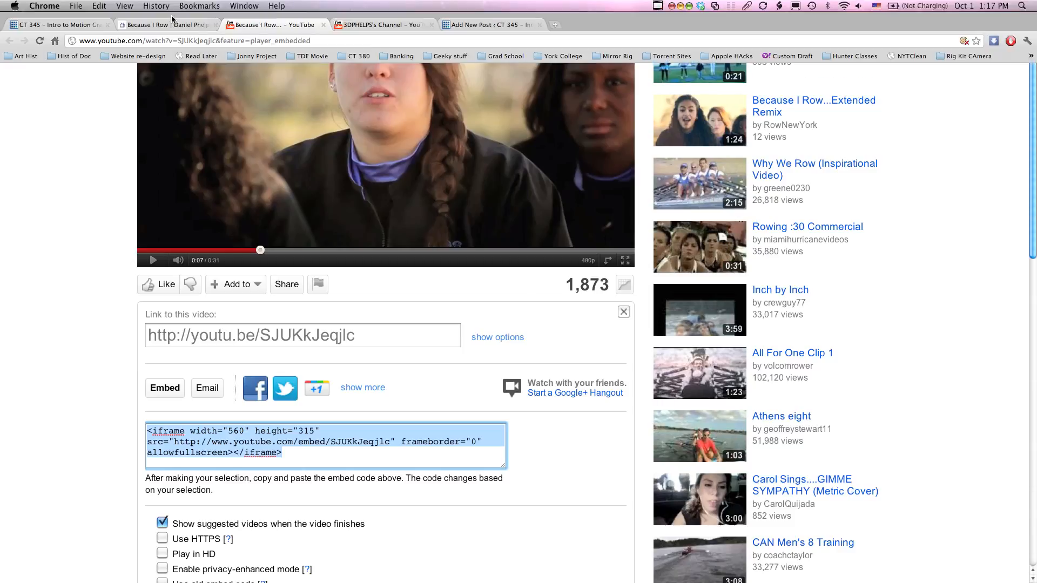
{"action": "left_click", "coordinate": [156, 26]}
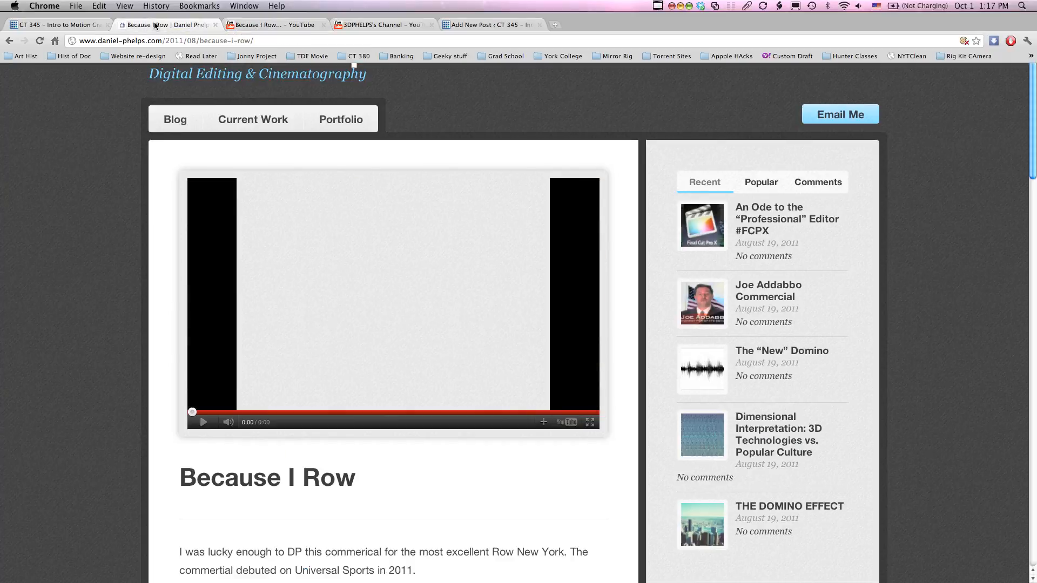
{"action": "left_click", "coordinate": [499, 25]}
{"action": "key", "text": "super+shift+f"}
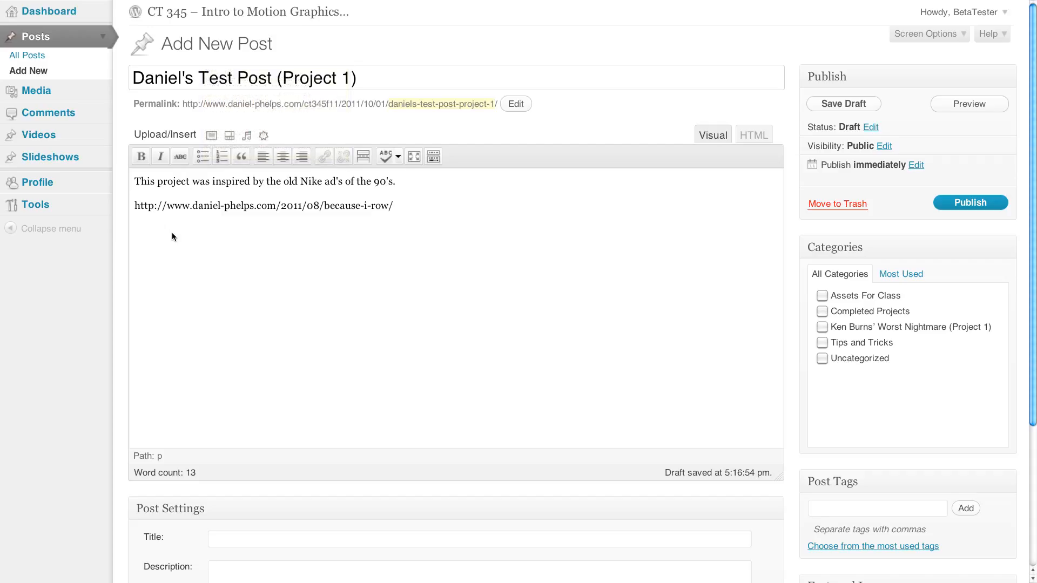
{"action": "key", "text": "super+v"}
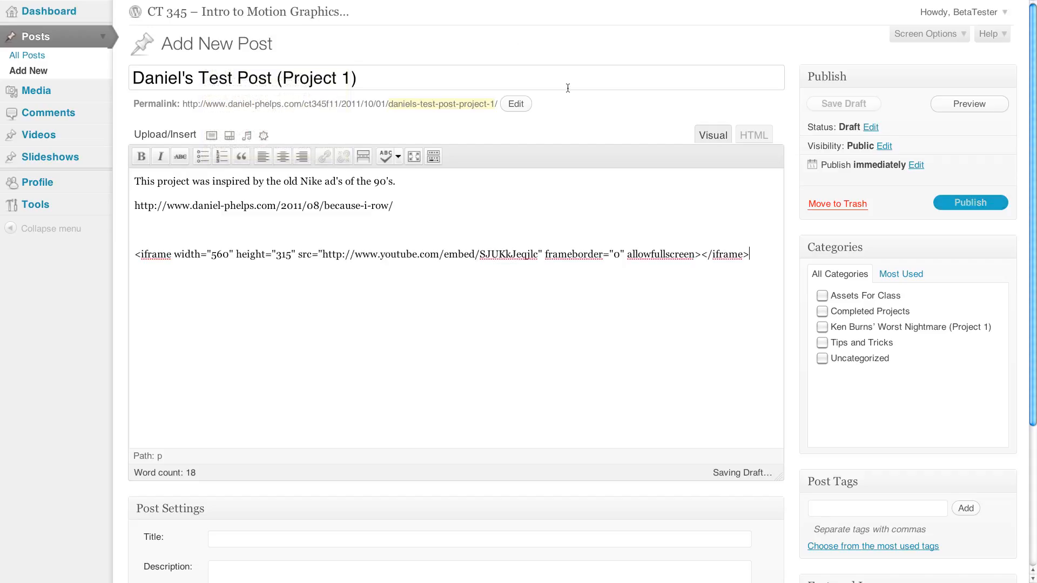
{"action": "left_click", "coordinate": [221, 231]}
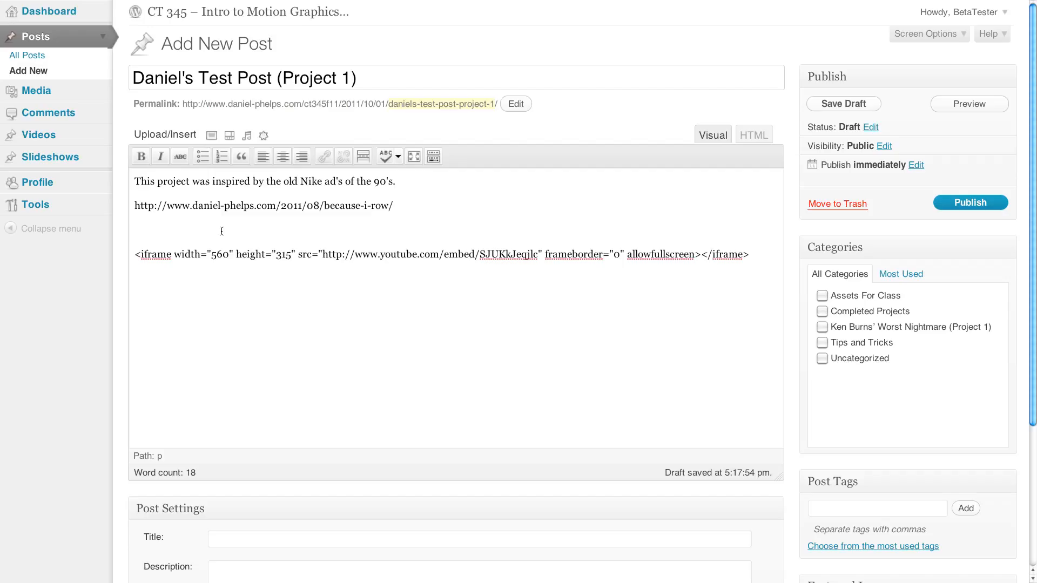
{"action": "key", "text": "BackSpace"}
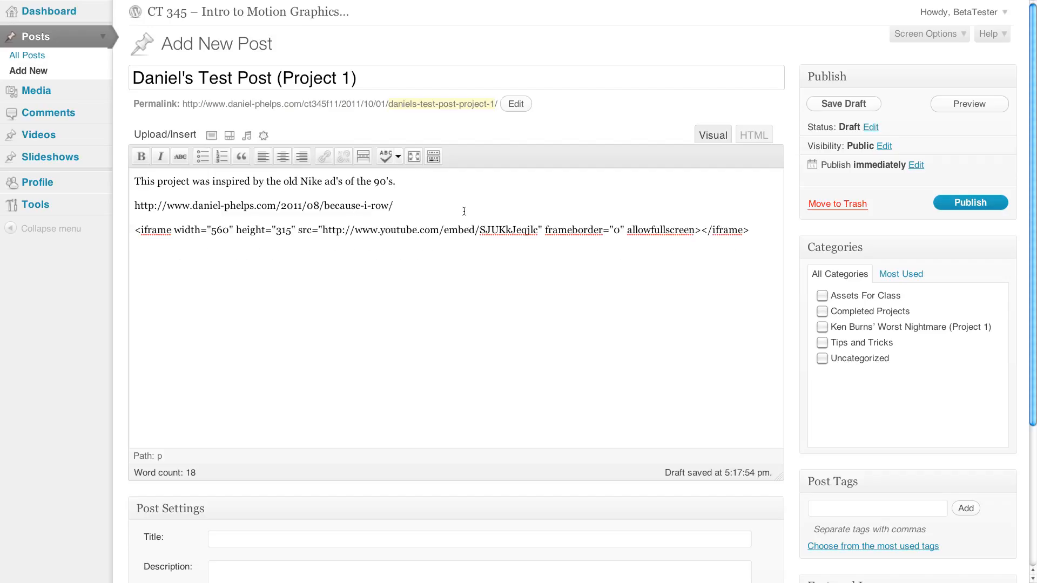
- Save the Project 1 test post as a draft
{"action": "triple_click", "coordinate": [327, 207]}
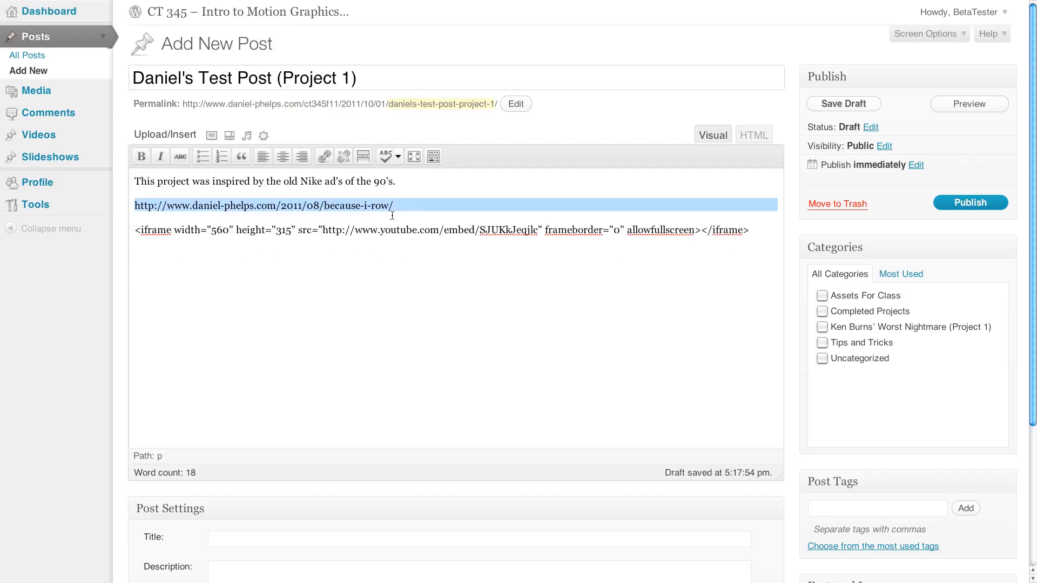
{"action": "triple_click", "coordinate": [412, 229]}
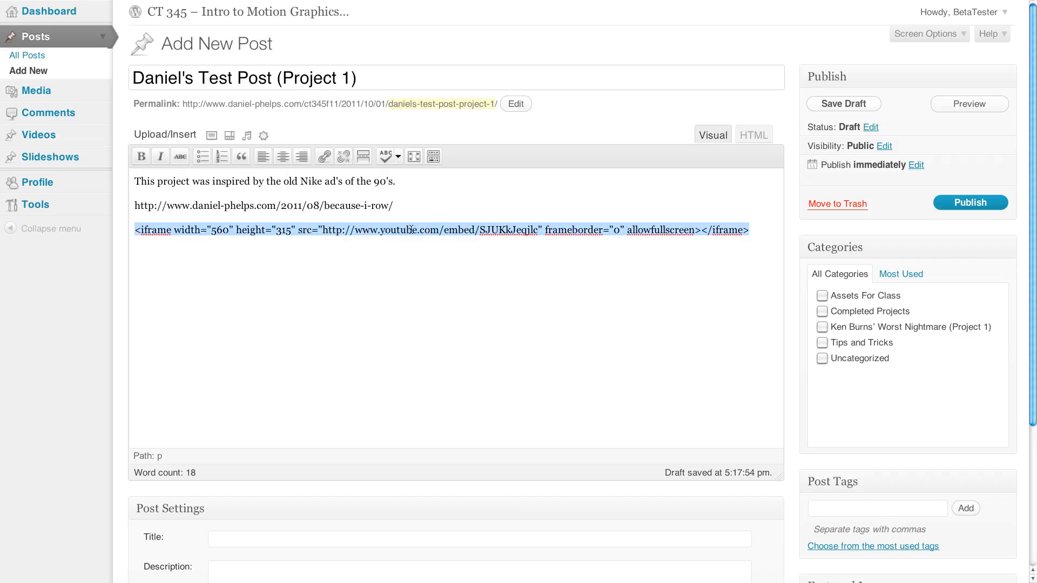
{"action": "left_click", "coordinate": [411, 180]}
{"action": "left_click_drag", "start_coordinate": [411, 180], "coordinate": [161, 162]}
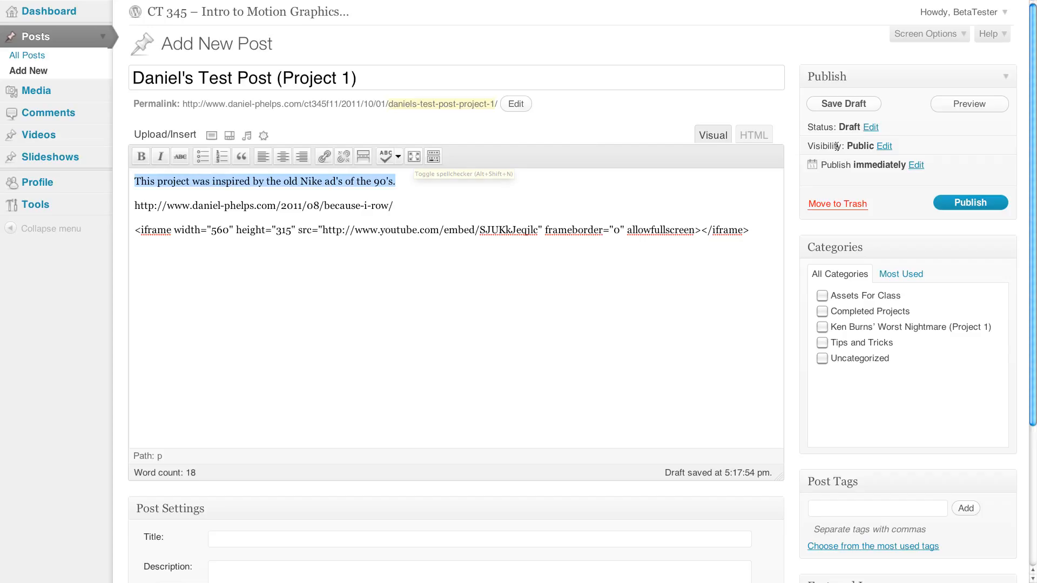
{"action": "left_click", "coordinate": [846, 107]}
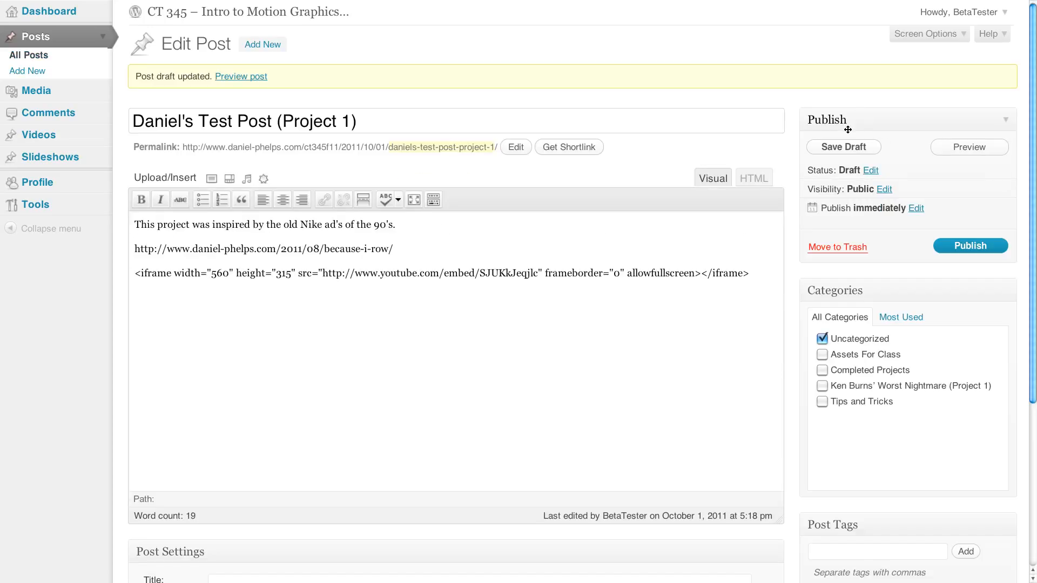
- Preview the draft post, check how the embed code is rendered below the link, and close the preview
{"action": "left_click", "coordinate": [986, 141]}
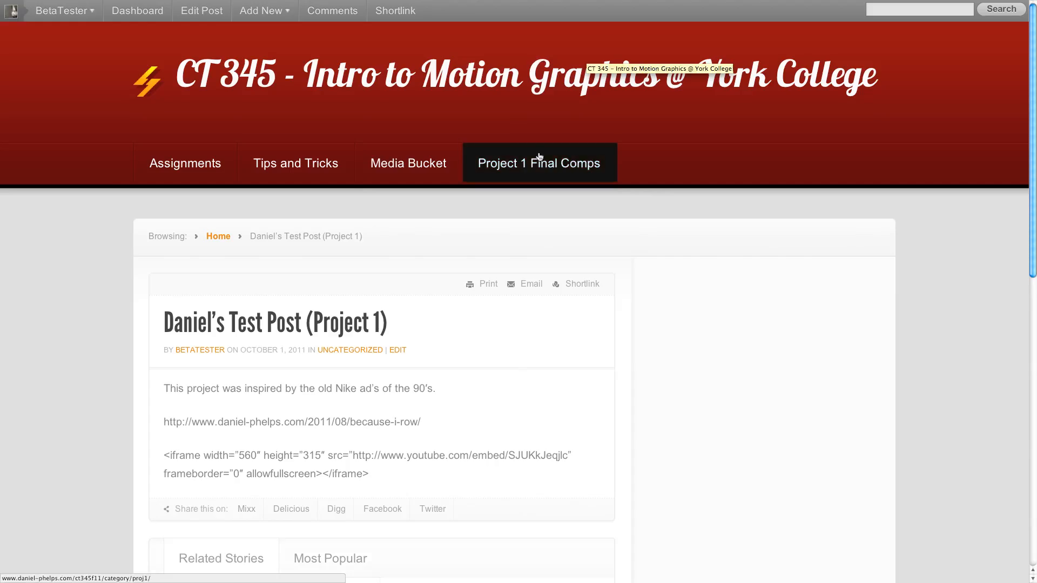
{"action": "scroll", "coordinate": [283, 292], "scroll_direction": "down", "scroll_amount": 2}
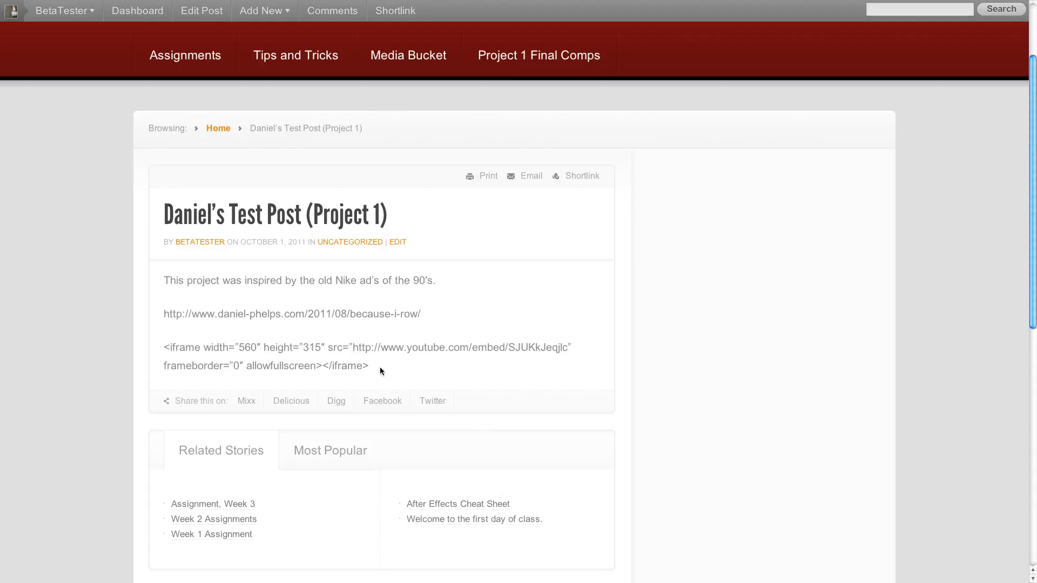
{"action": "left_click_drag", "start_coordinate": [380, 371], "coordinate": [156, 340]}
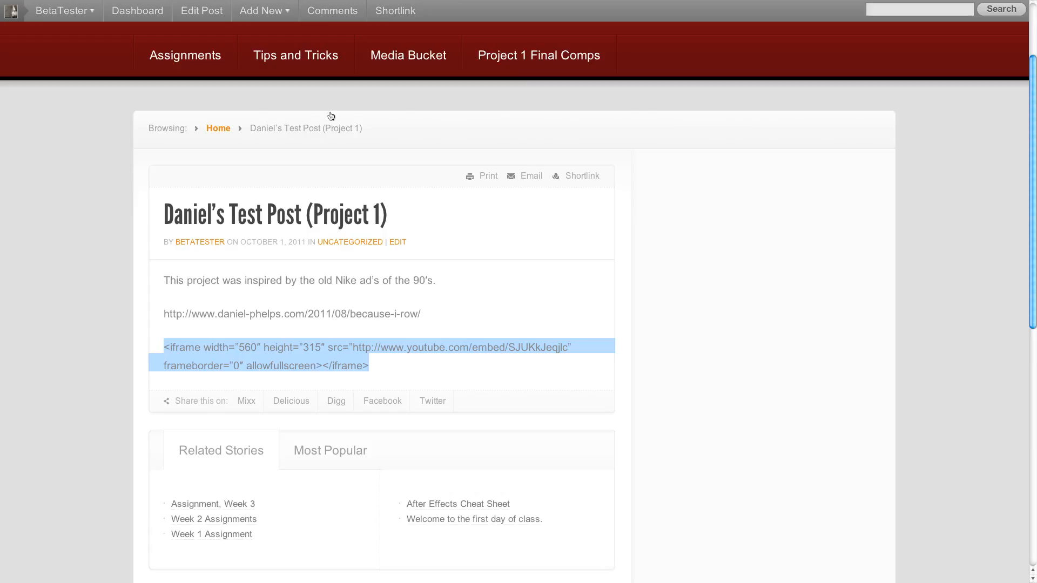
{"action": "mouse_move", "coordinate": [366, 4]}
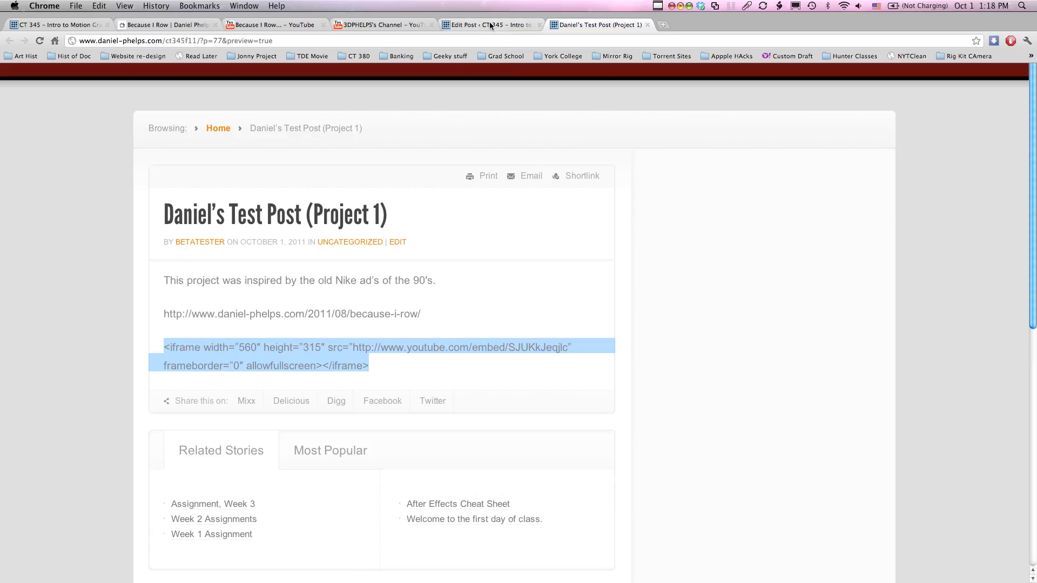
{"action": "left_click", "coordinate": [490, 25]}
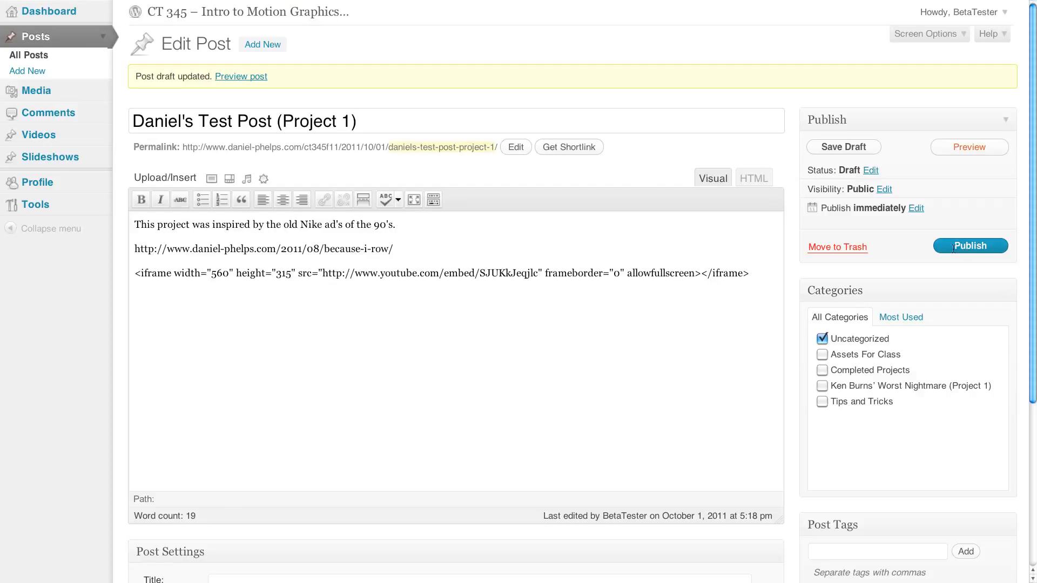
{"action": "left_click", "coordinate": [597, 24]}
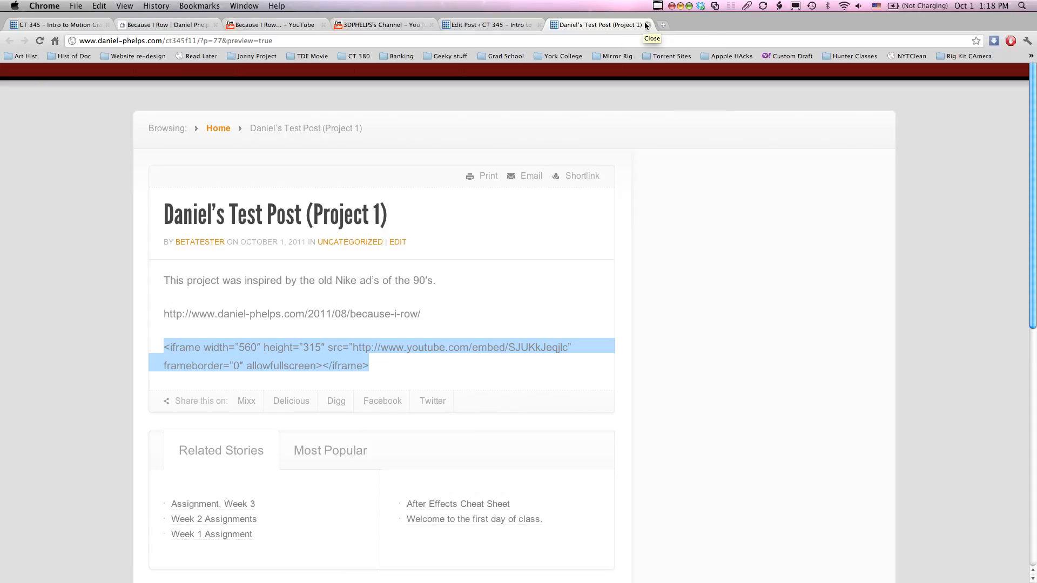
{"action": "left_click", "coordinate": [646, 25]}
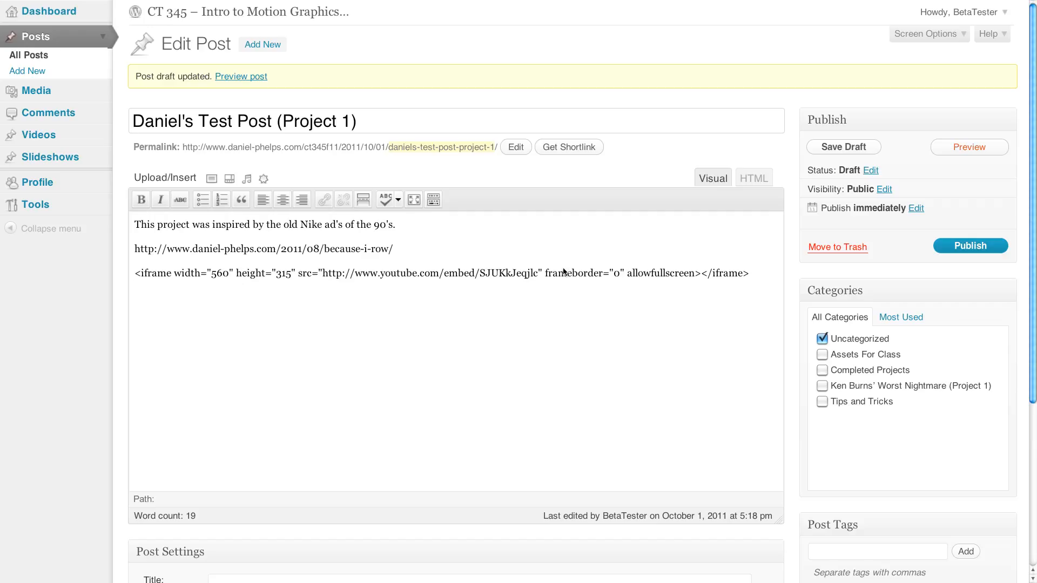
- Try to replace the iframe line by deleting it from the visual editor and pasting the embed code into the post's HTML source
{"action": "triple_click", "coordinate": [559, 274]}
{"action": "key", "text": "super+c"}
{"action": "key", "text": "BackSpace"}
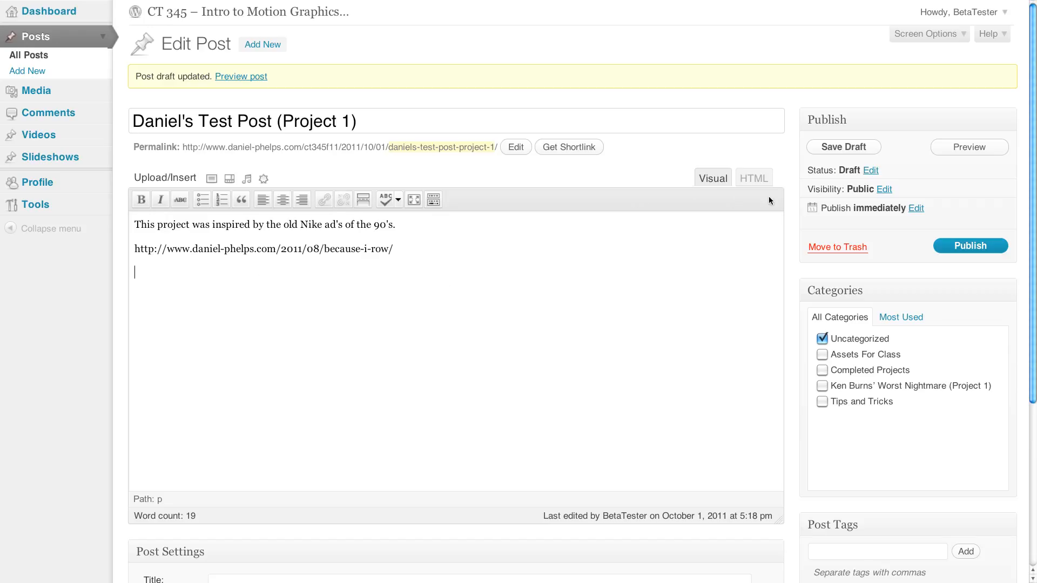
{"action": "left_click", "coordinate": [754, 179]}
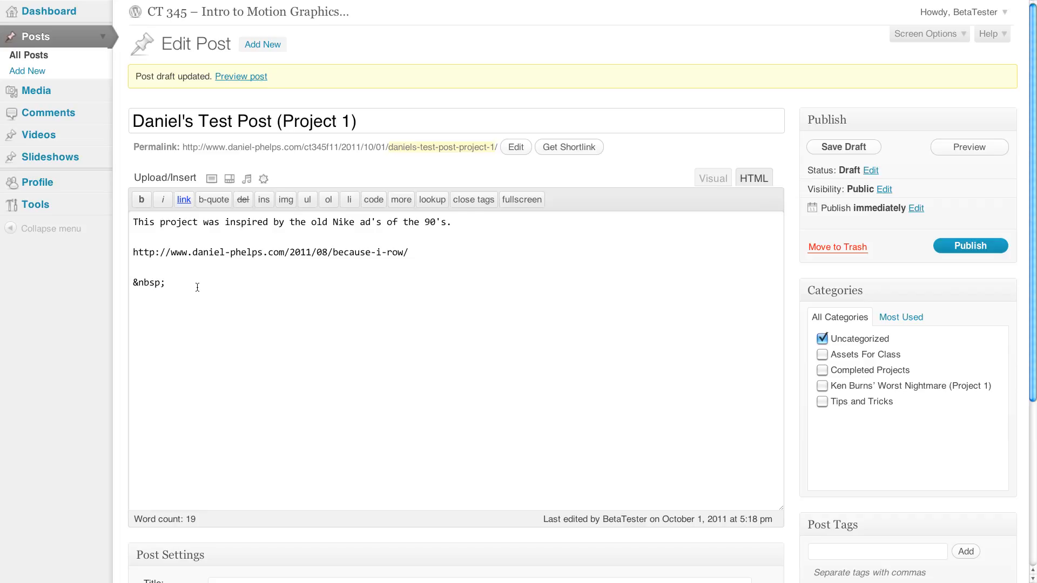
{"action": "left_click_drag", "start_coordinate": [197, 286], "coordinate": [112, 283]}
{"action": "key", "text": "super+v"}
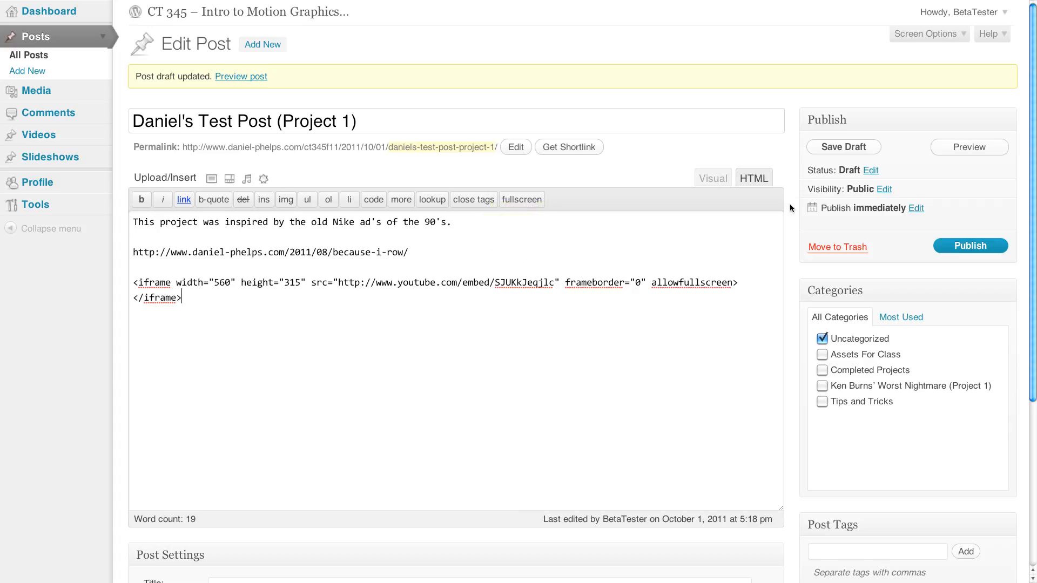
- Preview the draft post again and check whether the embedded video shows below the link
{"action": "left_click", "coordinate": [964, 154]}
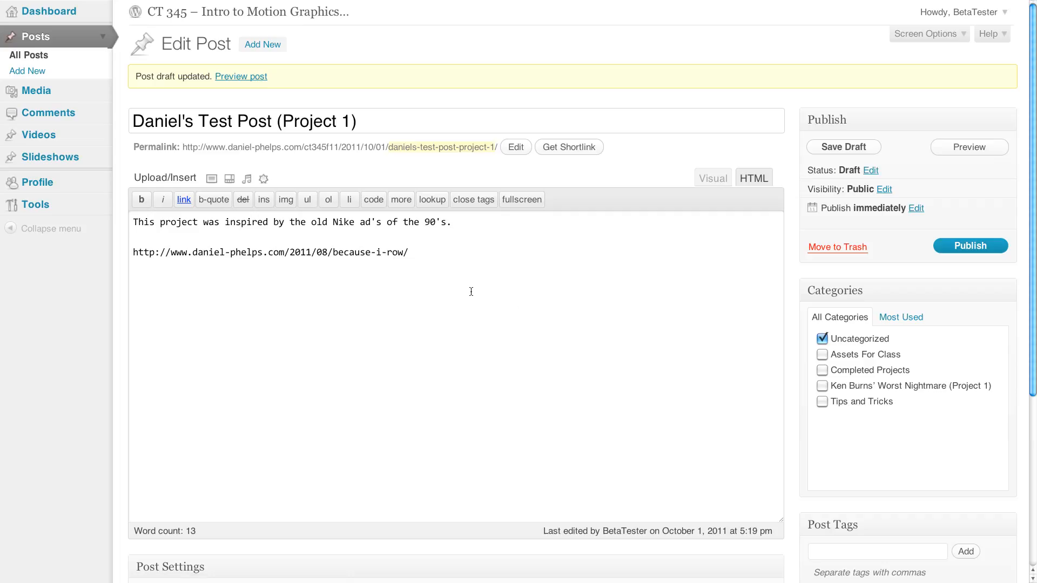
{"action": "left_click", "coordinate": [970, 146]}
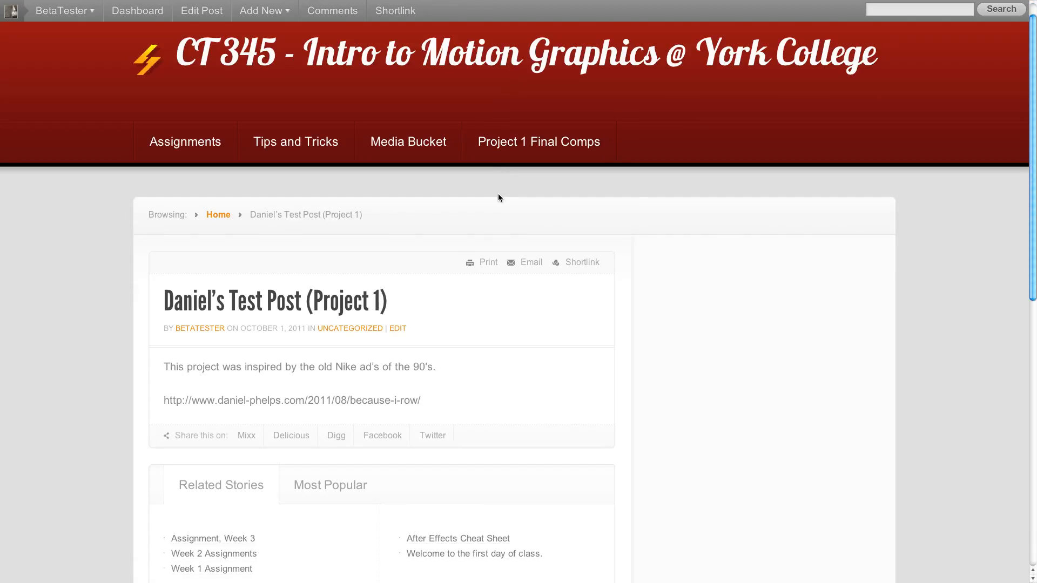
{"action": "scroll", "coordinate": [498, 195], "scroll_direction": "down", "scroll_amount": 2}
{"action": "scroll", "coordinate": [498, 194], "scroll_direction": "up", "scroll_amount": 3}
- Try to paste the iframe embed code again below the link in the post's HTML source and preview the draft
{"action": "mouse_move", "coordinate": [412, 1]}
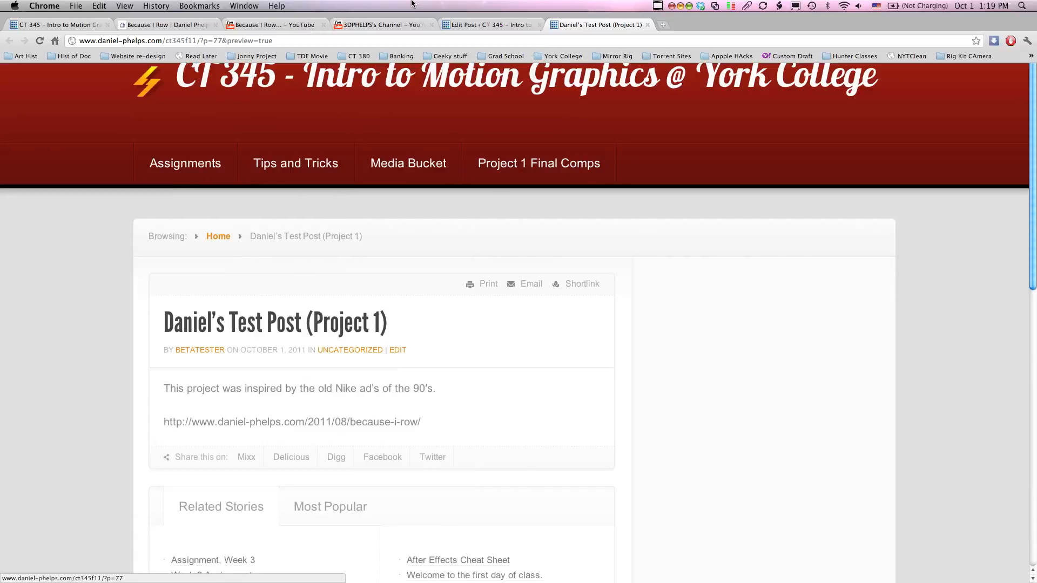
{"action": "left_click", "coordinate": [486, 25]}
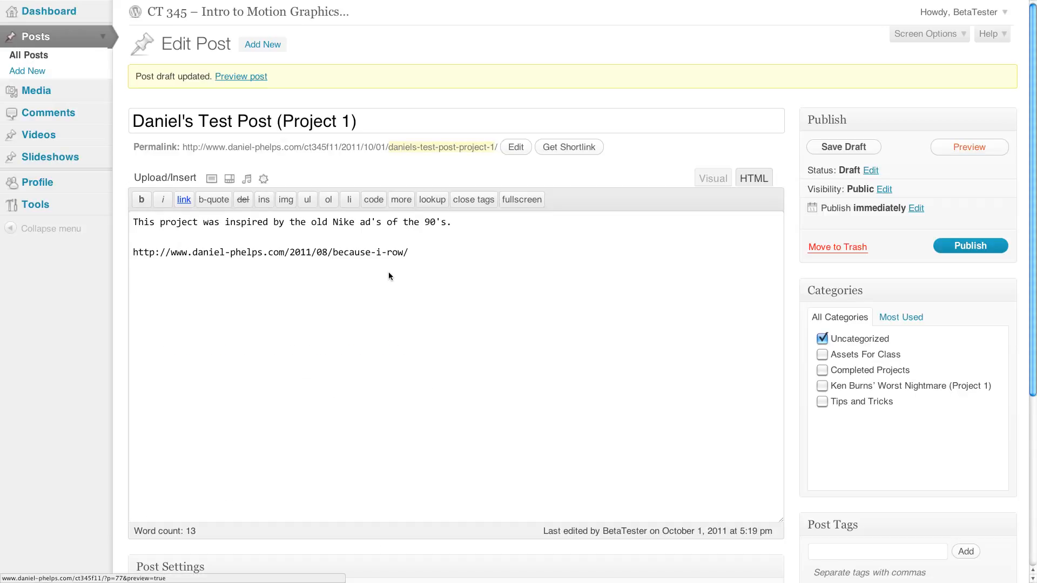
{"action": "left_click", "coordinate": [307, 284]}
{"action": "key", "text": "super+v"}
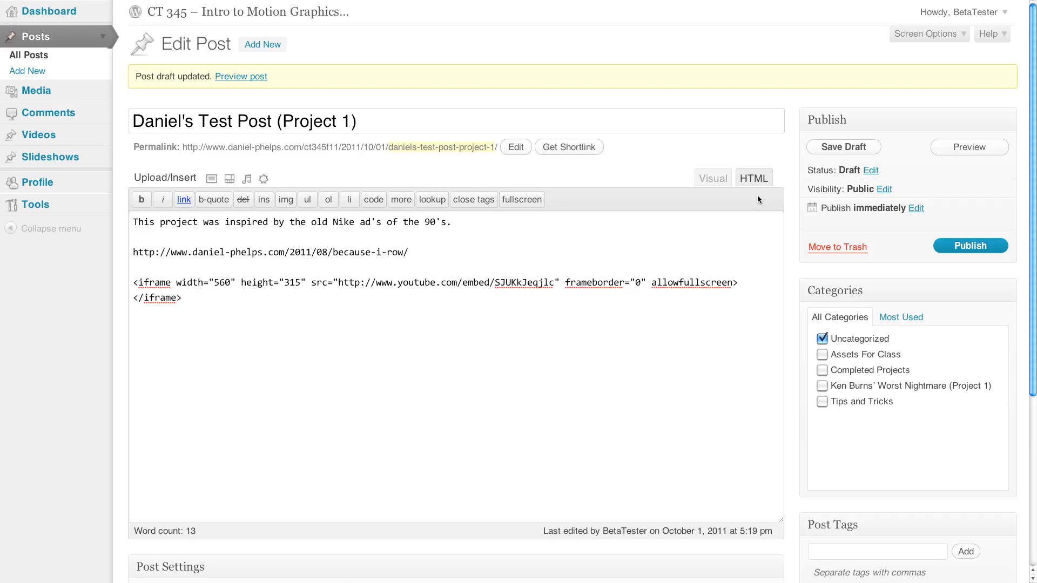
{"action": "left_click", "coordinate": [982, 147]}
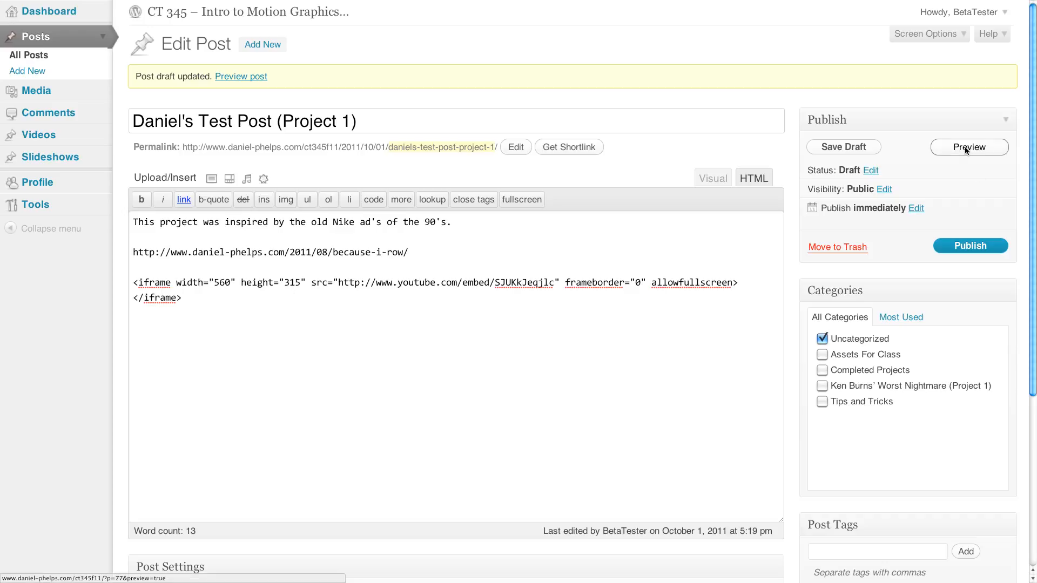
{"action": "left_click", "coordinate": [972, 147]}
{"action": "left_click", "coordinate": [957, 151]}
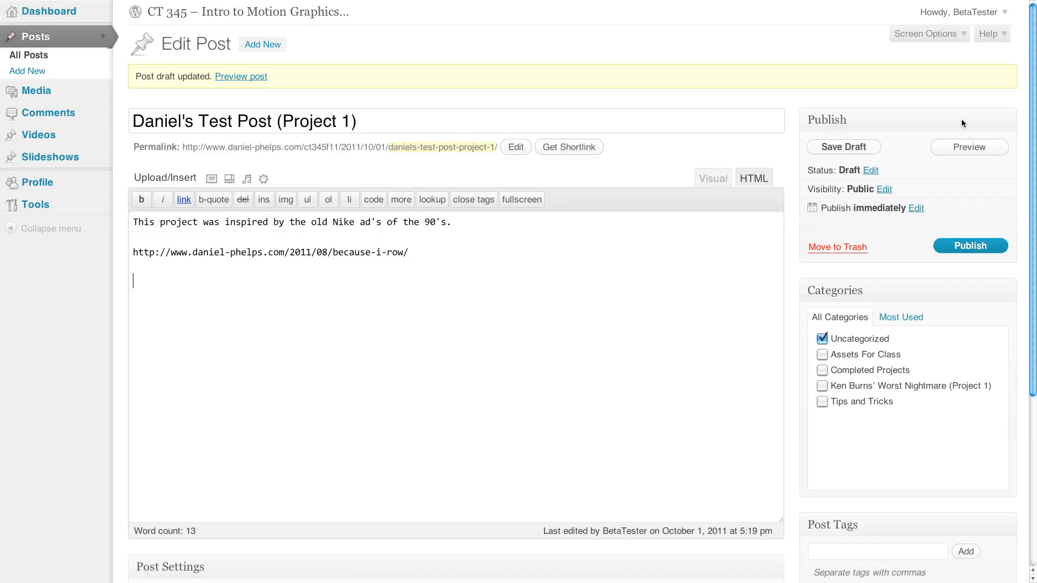
{"action": "left_click", "coordinate": [658, 6]}
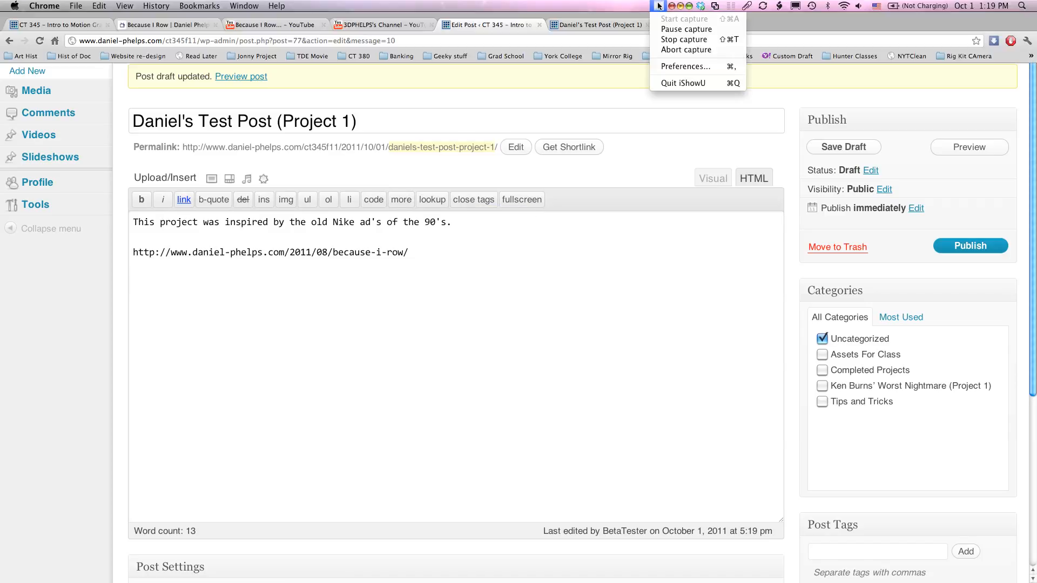
{"action": "left_click", "coordinate": [684, 28]}
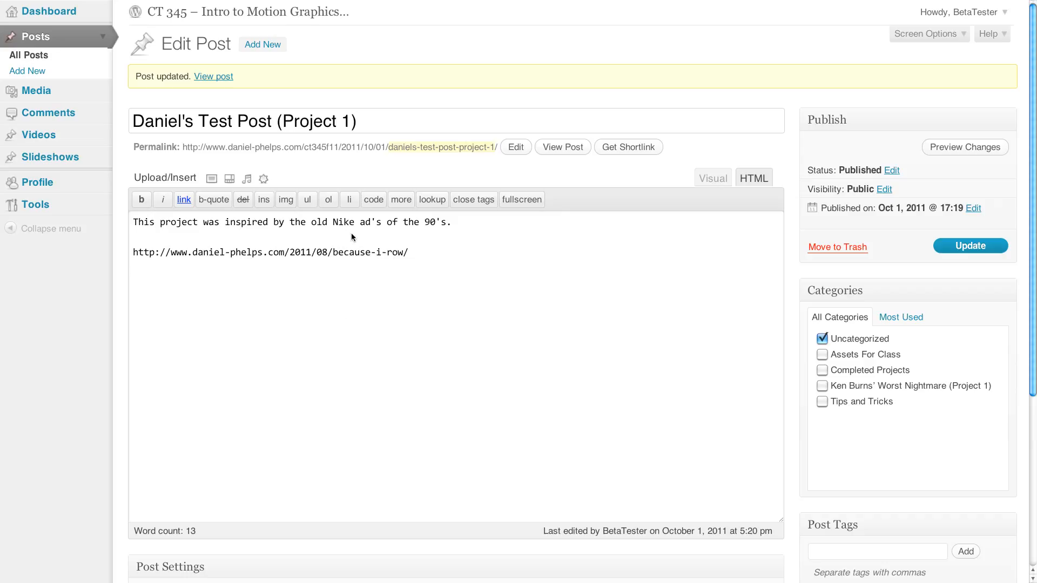
- Switch to the YouTube page of the "Because I Row..." video and copy its short share link
{"action": "mouse_move", "coordinate": [329, 2]}
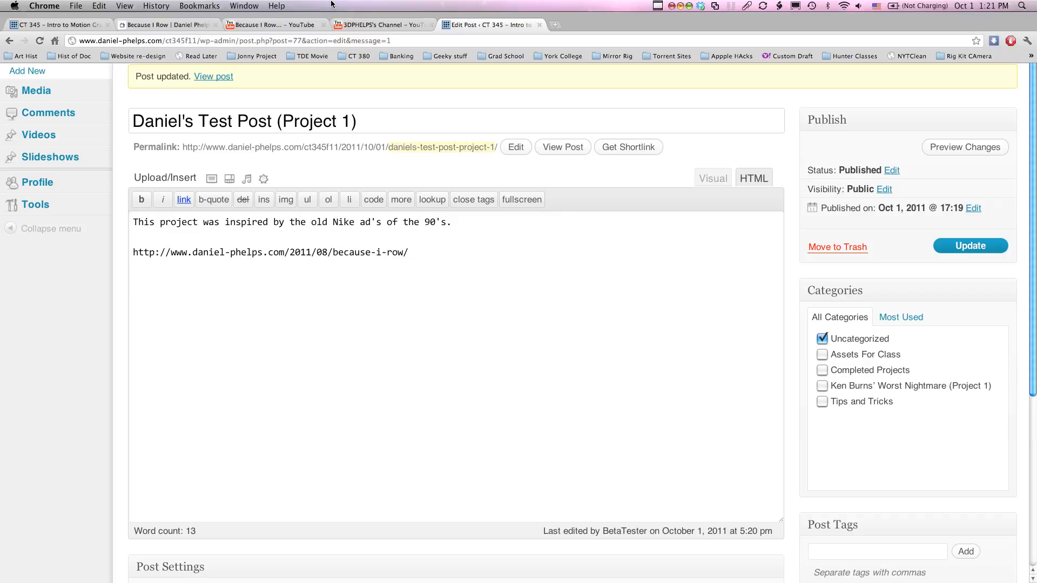
{"action": "left_click", "coordinate": [230, 27]}
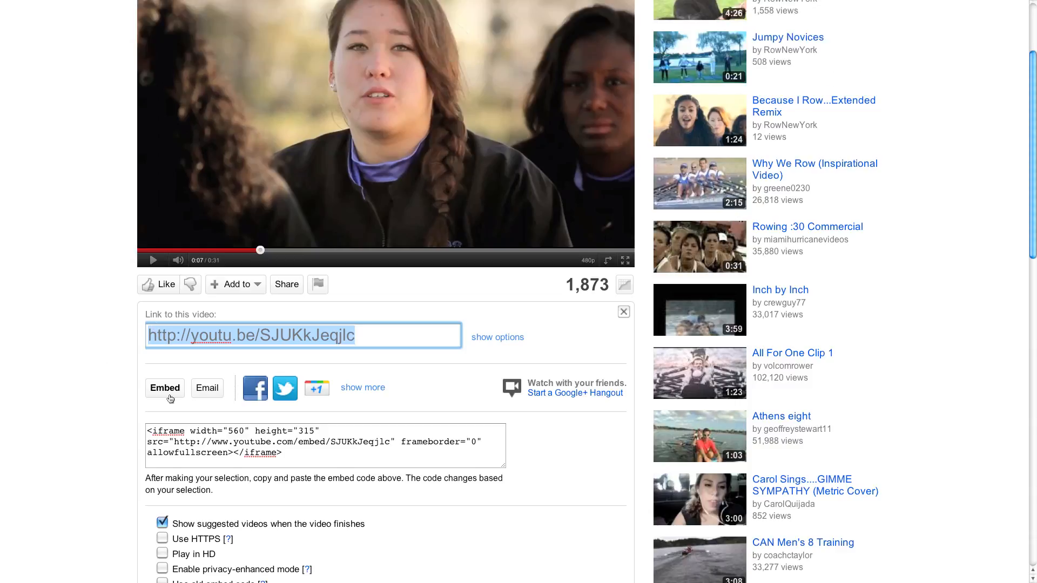
{"action": "left_click", "coordinate": [202, 339]}
{"action": "scroll", "coordinate": [392, 348], "scroll_direction": "up", "scroll_amount": 3}
{"action": "mouse_move", "coordinate": [394, 2]}
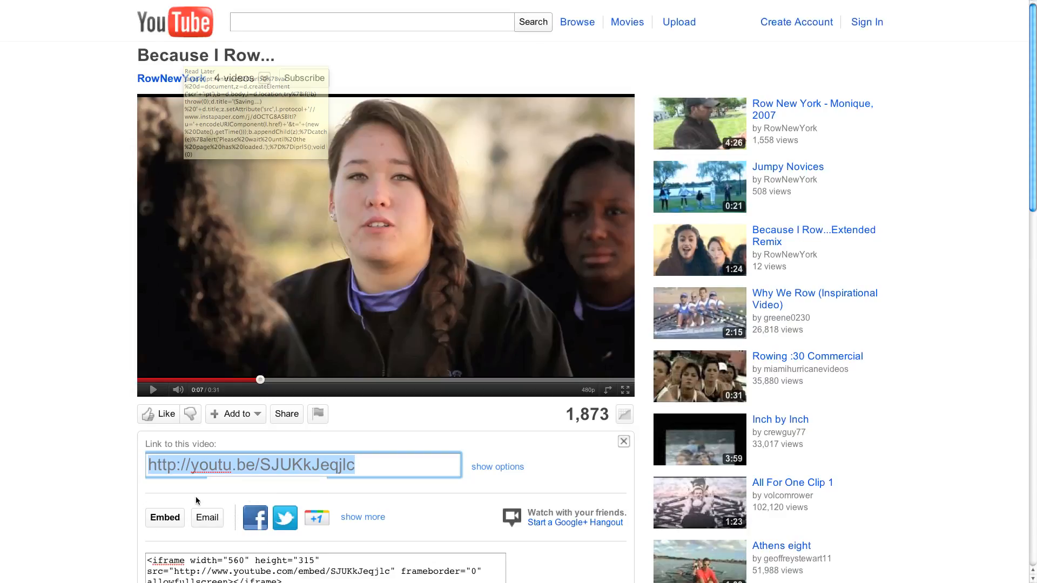
{"action": "left_click_drag", "start_coordinate": [361, 468], "coordinate": [128, 467]}
{"action": "key", "text": "ctrl+c"}
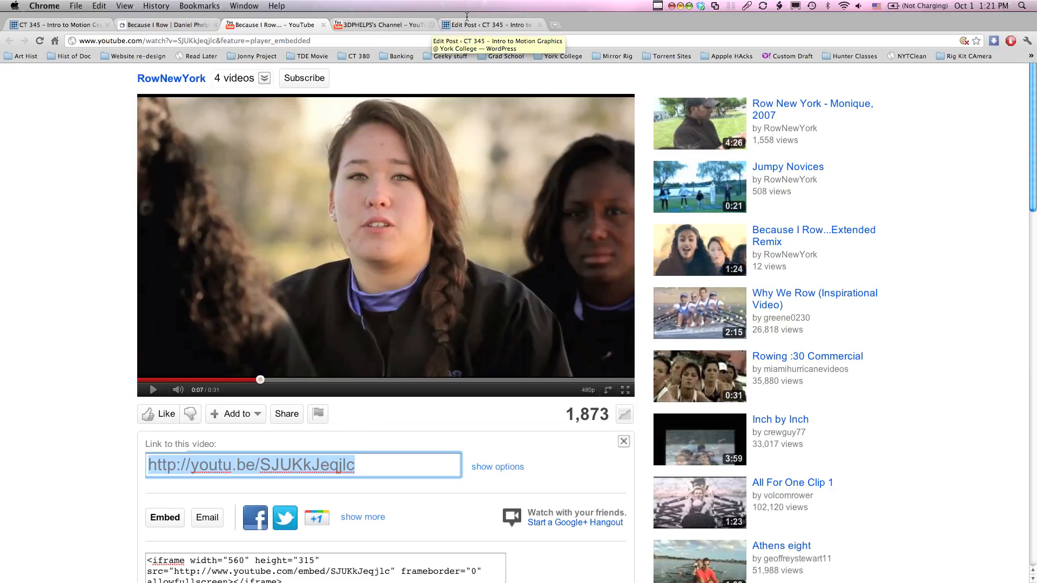
{"action": "left_click", "coordinate": [476, 25]}
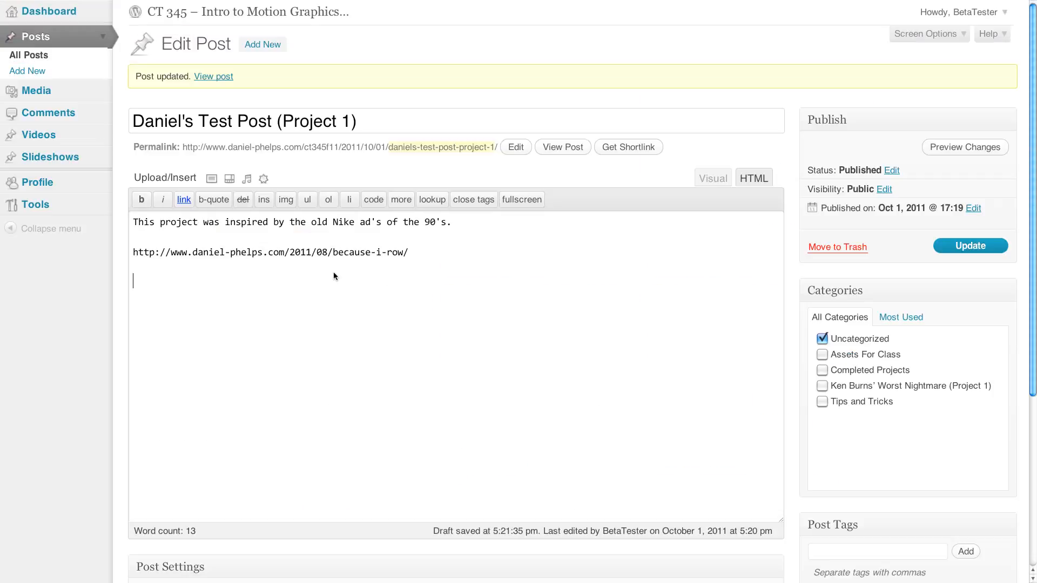
{"action": "left_click", "coordinate": [713, 179]}
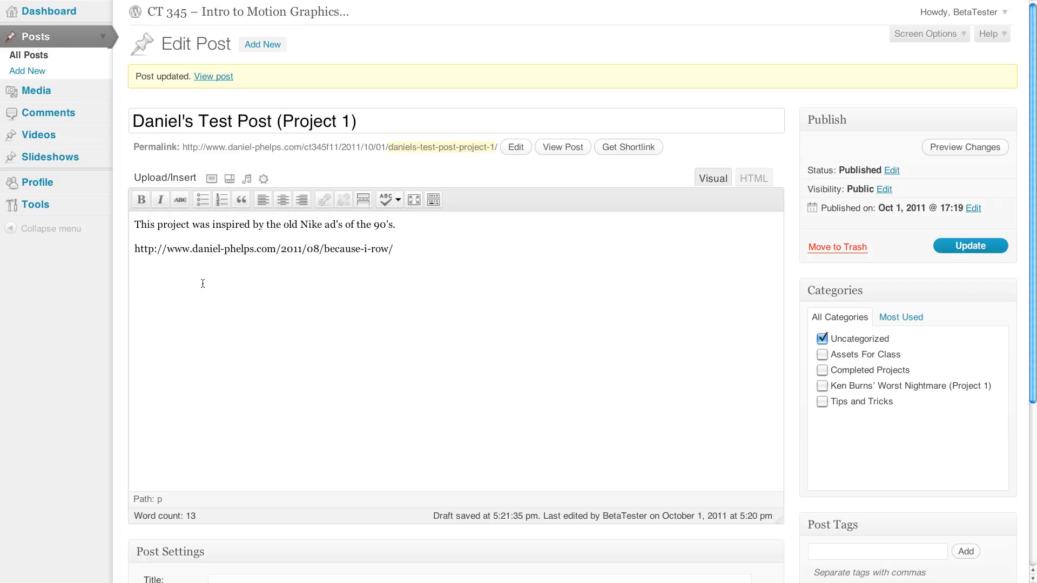
{"action": "key", "text": "ctrl+v"}
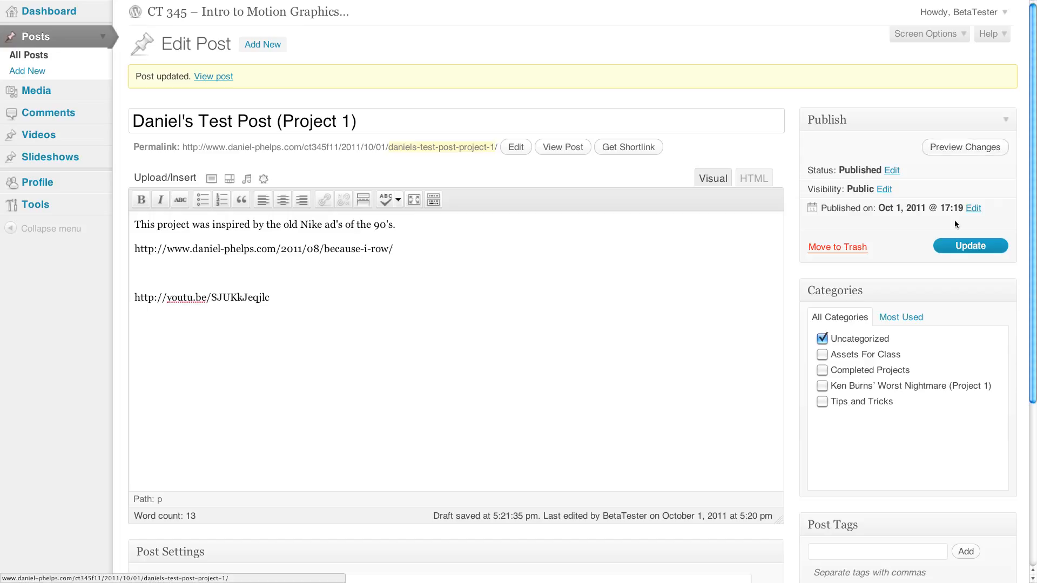
{"action": "left_click", "coordinate": [956, 247]}
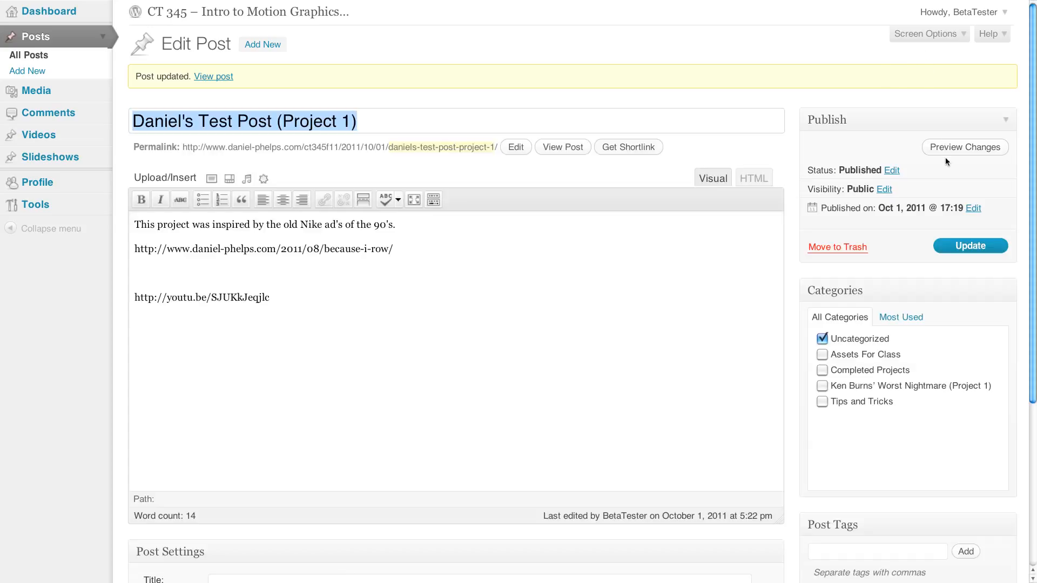
- Preview the post and briefly play the embedded video to check that it works
{"action": "left_click", "coordinate": [943, 151]}
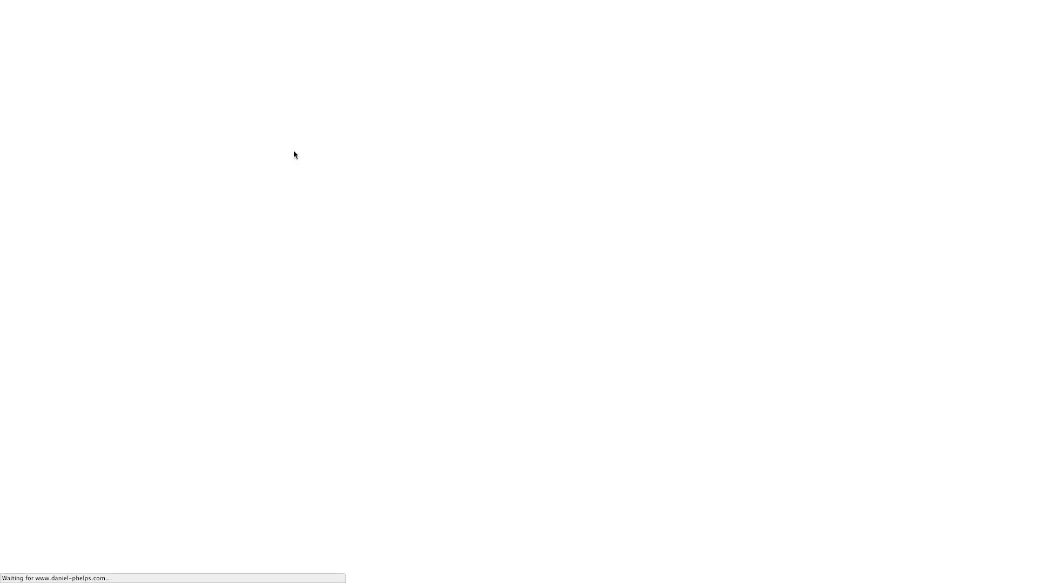
{"action": "scroll", "coordinate": [405, 216], "scroll_direction": "down", "scroll_amount": 4}
{"action": "scroll", "coordinate": [430, 222], "scroll_direction": "down", "scroll_amount": 2}
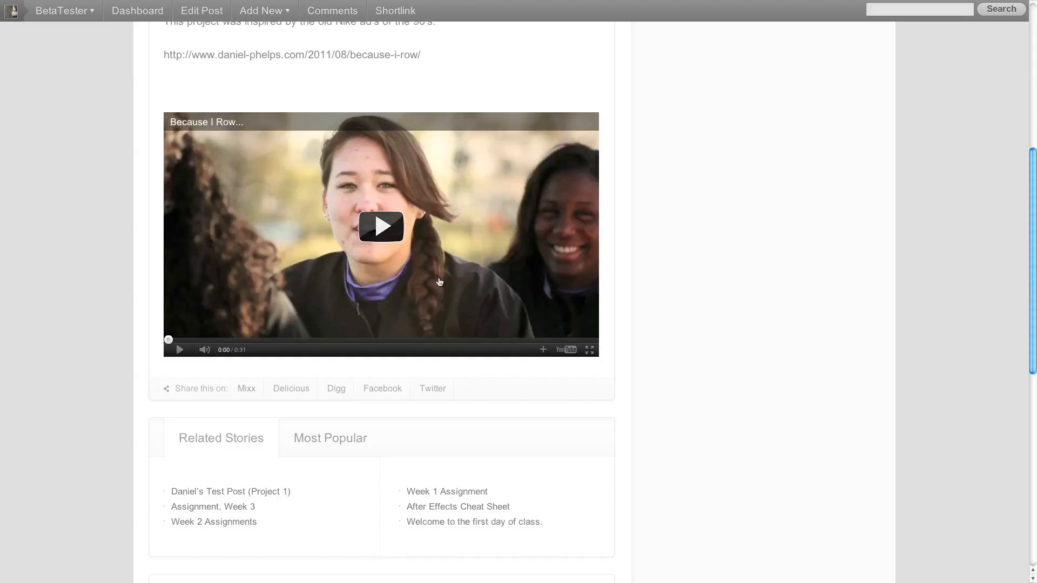
{"action": "scroll", "coordinate": [432, 174], "scroll_direction": "up", "scroll_amount": 3}
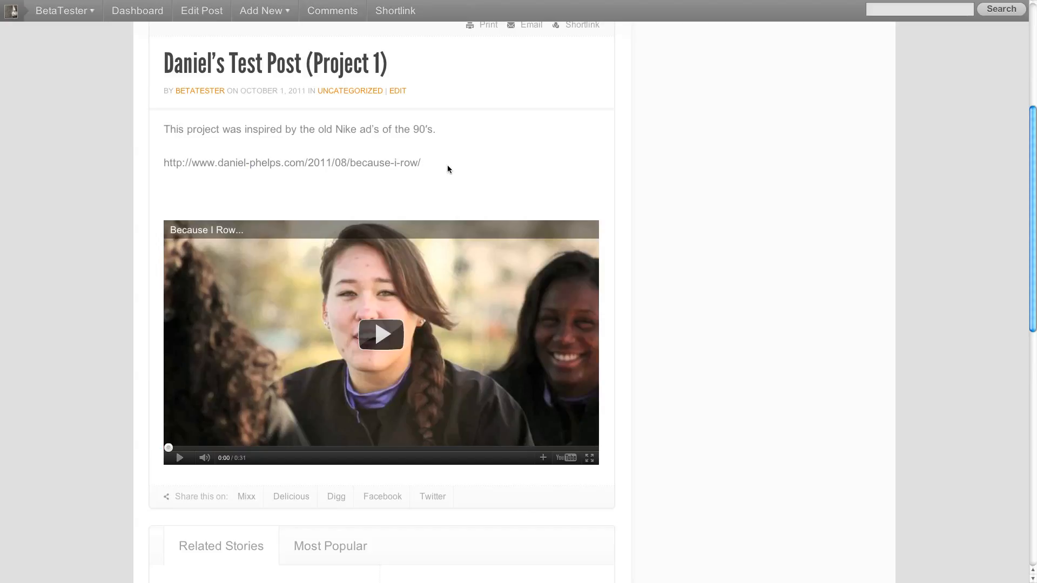
{"action": "left_click", "coordinate": [382, 334]}
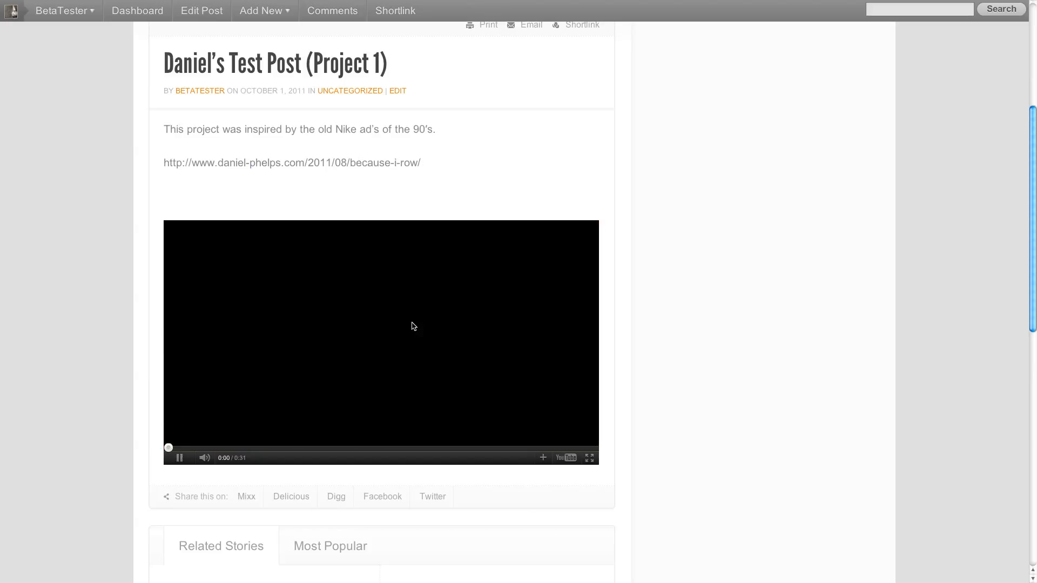
{"action": "left_click", "coordinate": [178, 460]}
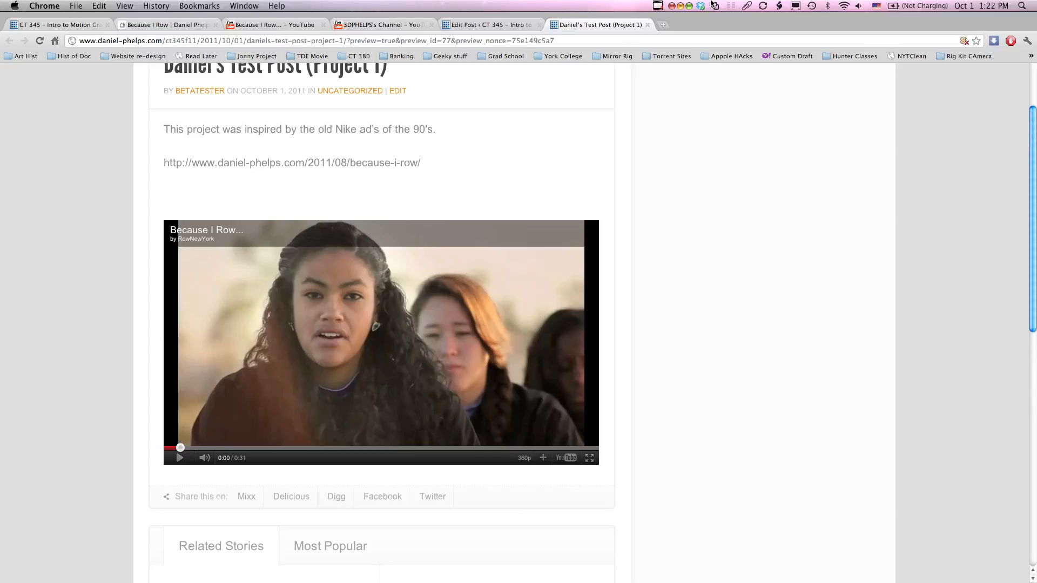
{"action": "mouse_move", "coordinate": [702, 5]}
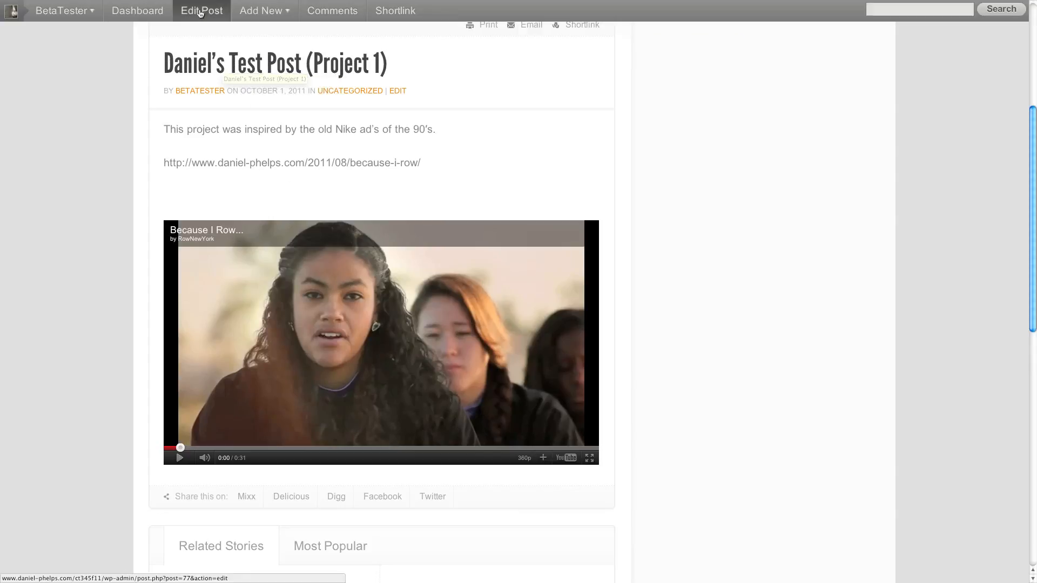
{"action": "mouse_move", "coordinate": [56, 15]}
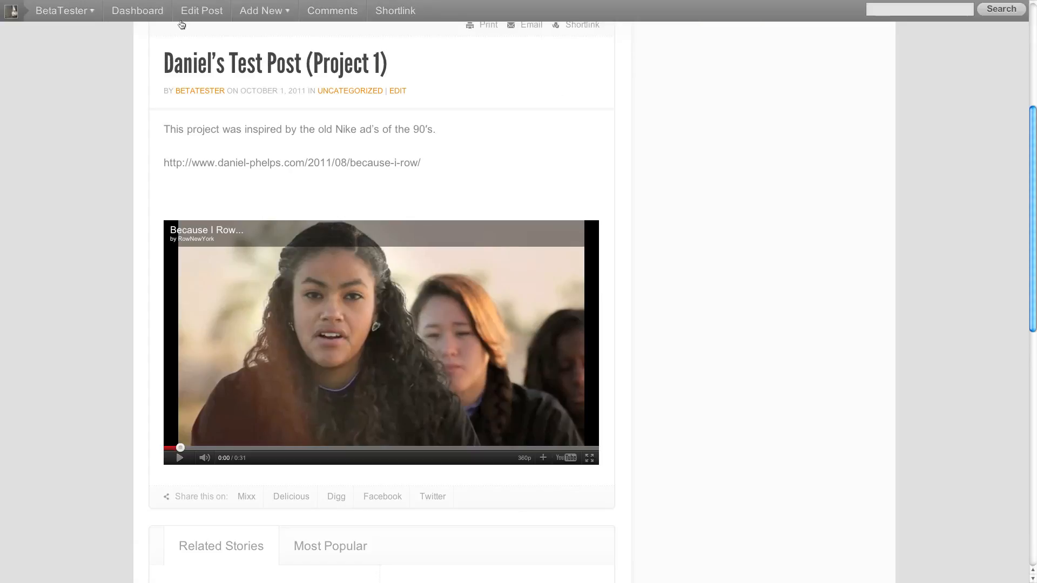
{"action": "scroll", "coordinate": [378, 332], "scroll_direction": "up", "scroll_amount": 5}
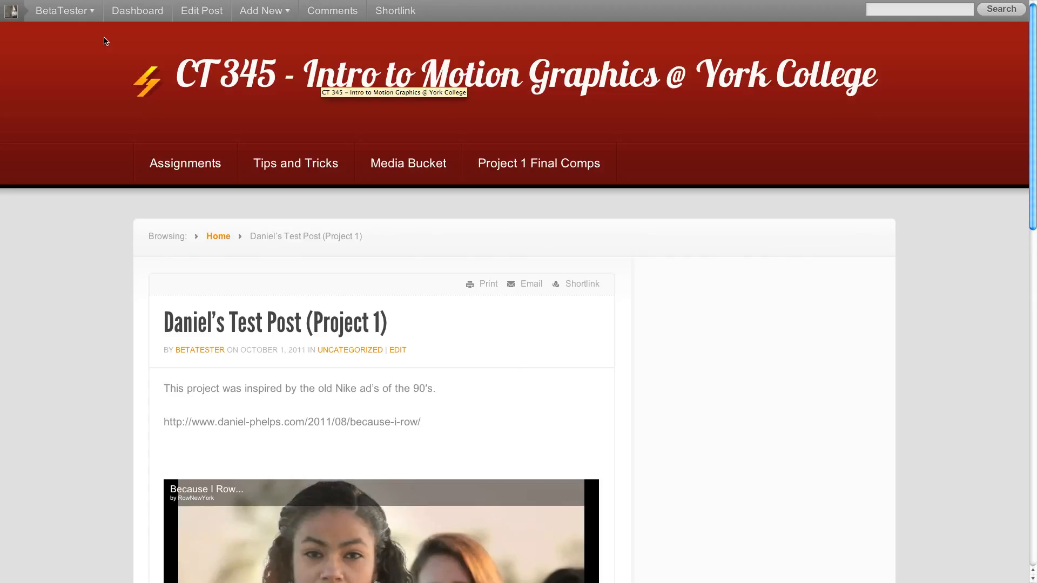
- Reopen the post for editing, try to make the because-i-row address a hyperlink to the same URL, and preview the change
{"action": "left_click", "coordinate": [208, 16]}
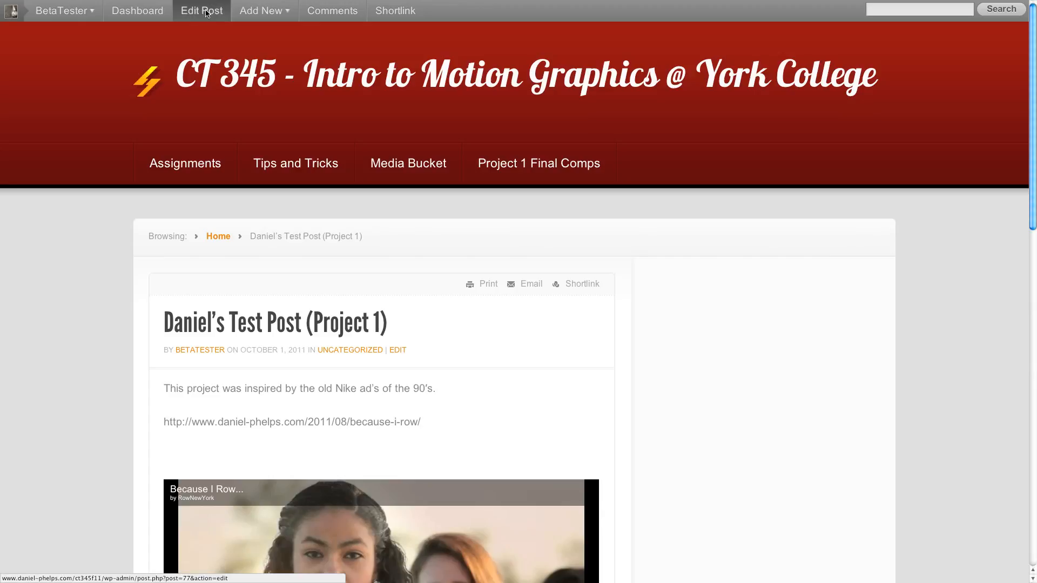
{"action": "left_click", "coordinate": [206, 10]}
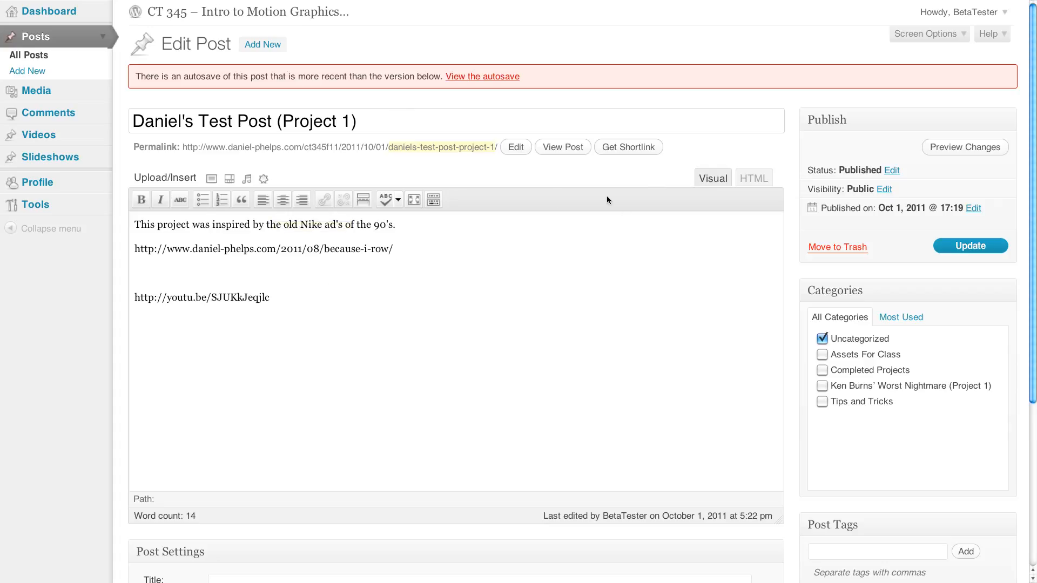
{"action": "left_click_drag", "start_coordinate": [394, 249], "coordinate": [133, 246]}
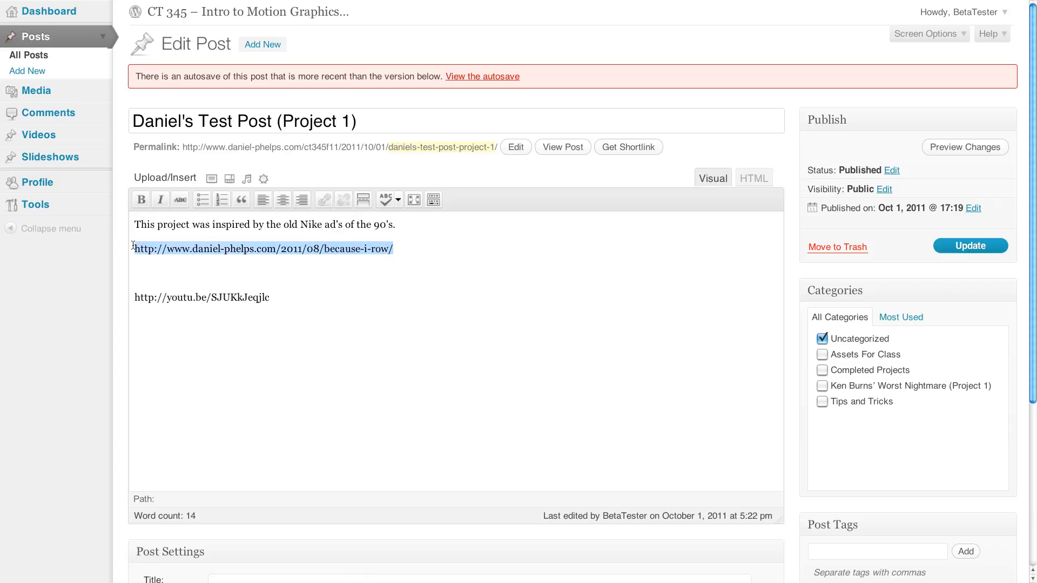
{"action": "right_click", "coordinate": [154, 249]}
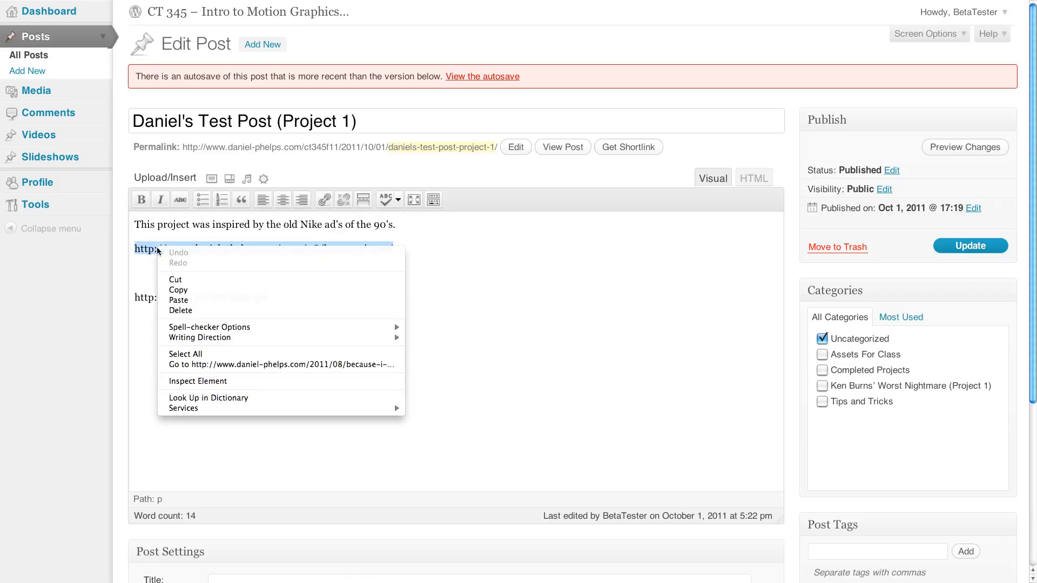
{"action": "left_click", "coordinate": [215, 291]}
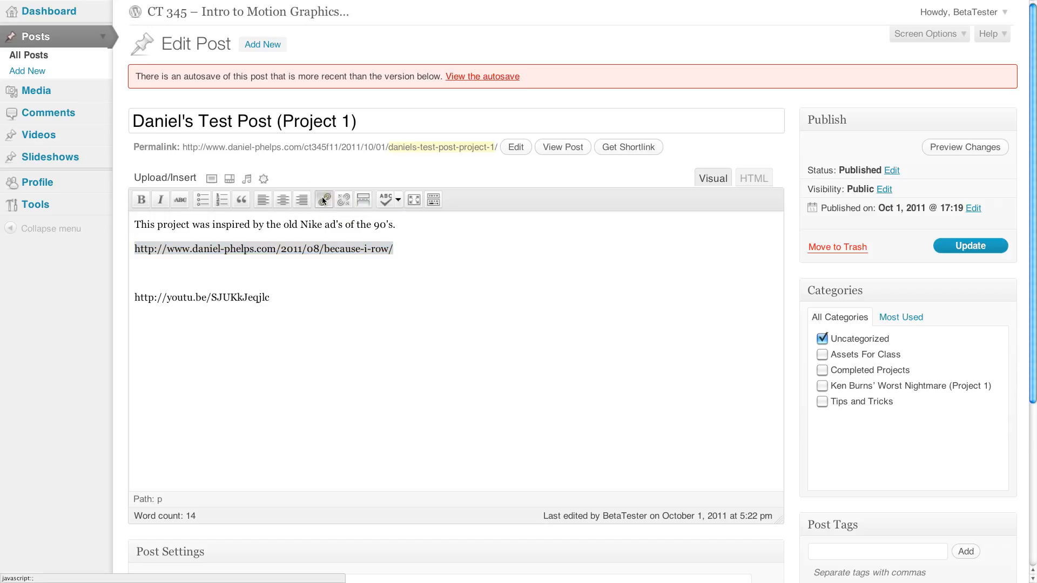
{"action": "left_click", "coordinate": [323, 200]}
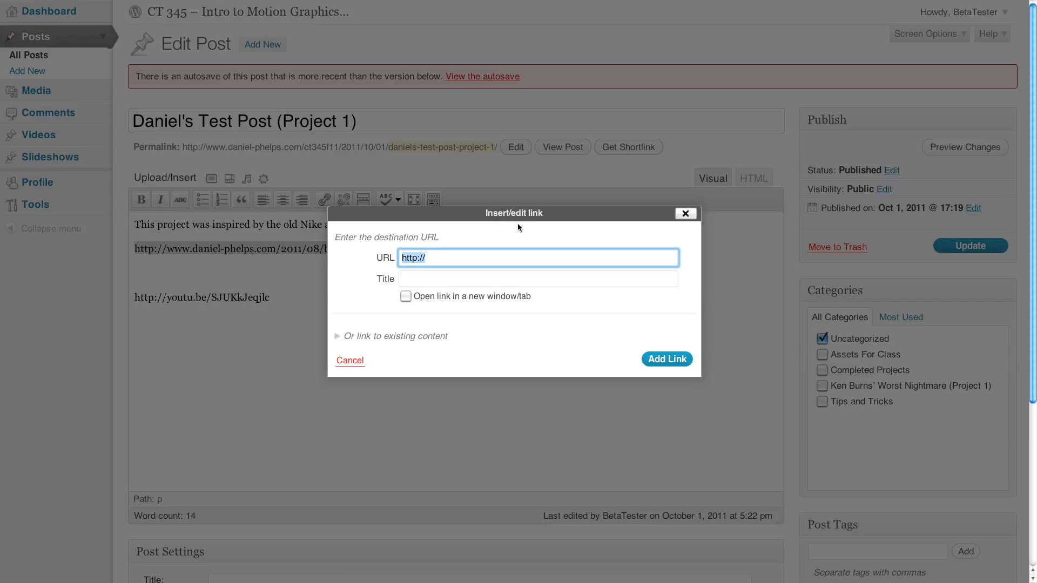
{"action": "key", "text": "ctrl+v"}
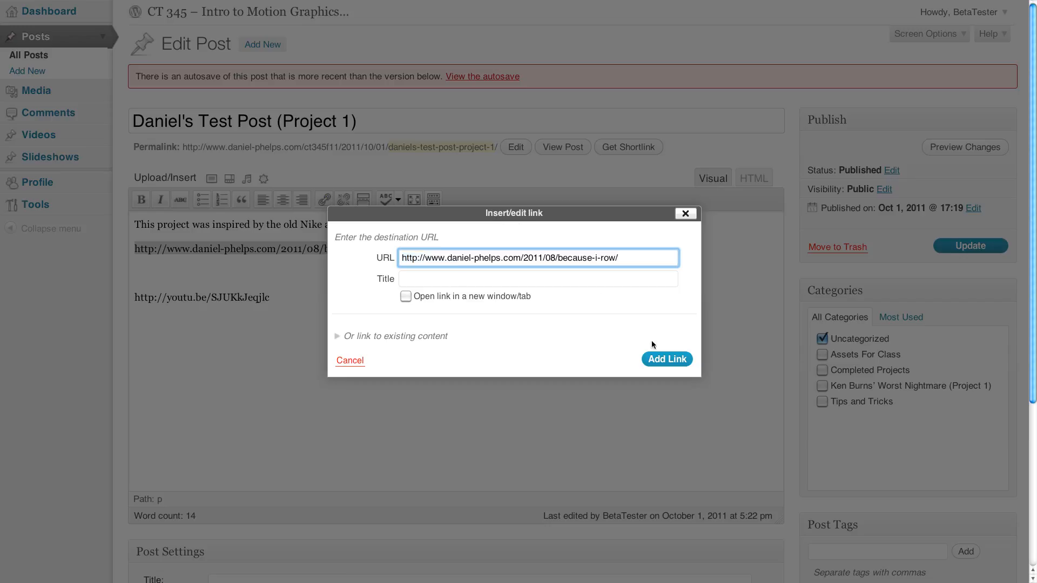
{"action": "left_click", "coordinate": [655, 365]}
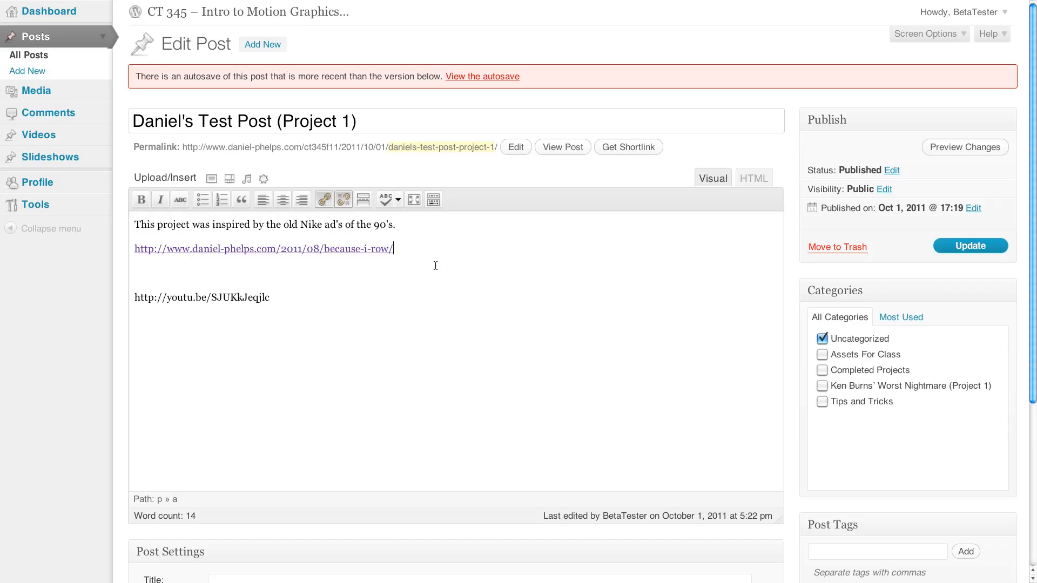
{"action": "left_click_drag", "start_coordinate": [399, 250], "coordinate": [135, 249]}
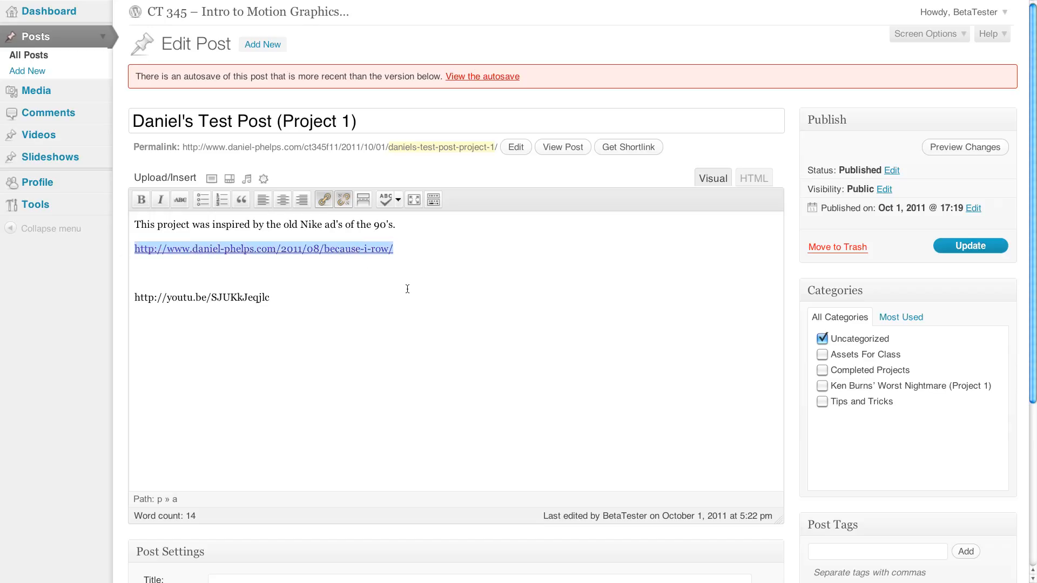
{"action": "left_click", "coordinate": [938, 150]}
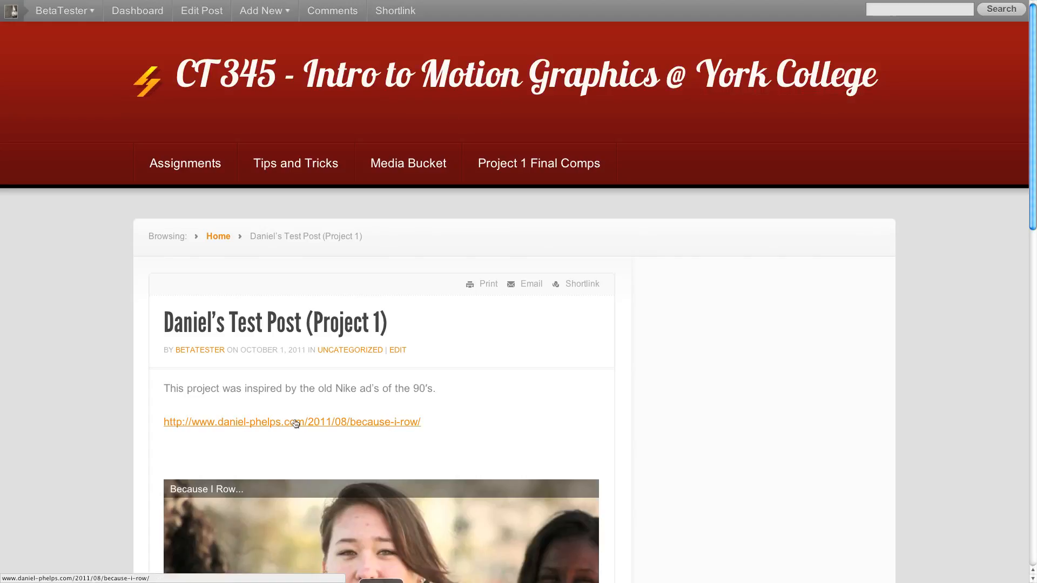
{"action": "mouse_move", "coordinate": [390, 5]}
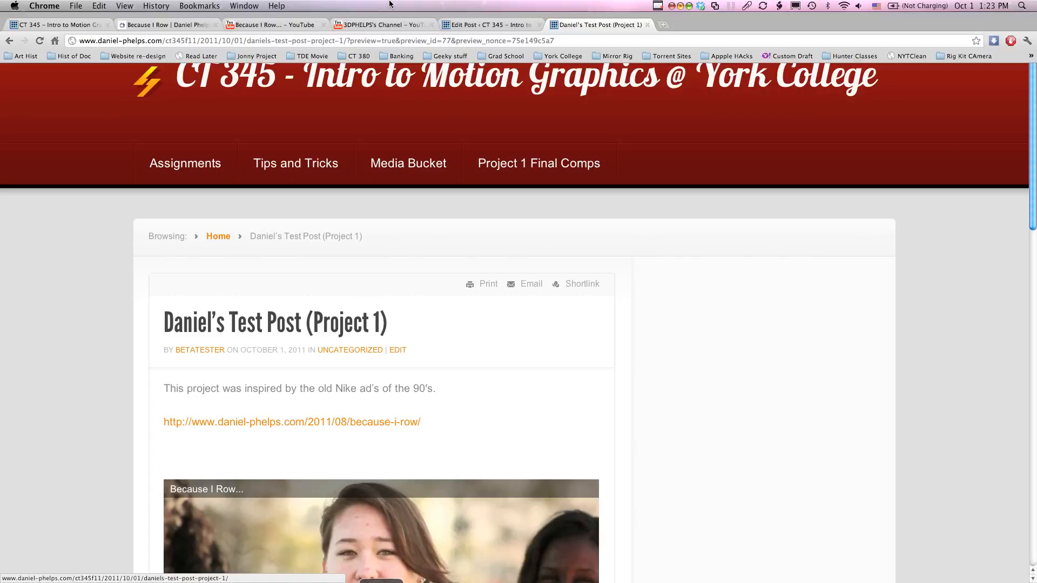
- Replace the post's Uncategorized category with Completed Projects and Ken Burns' Worst Nightmare (Project 1), and update the post
{"action": "left_click", "coordinate": [516, 25]}
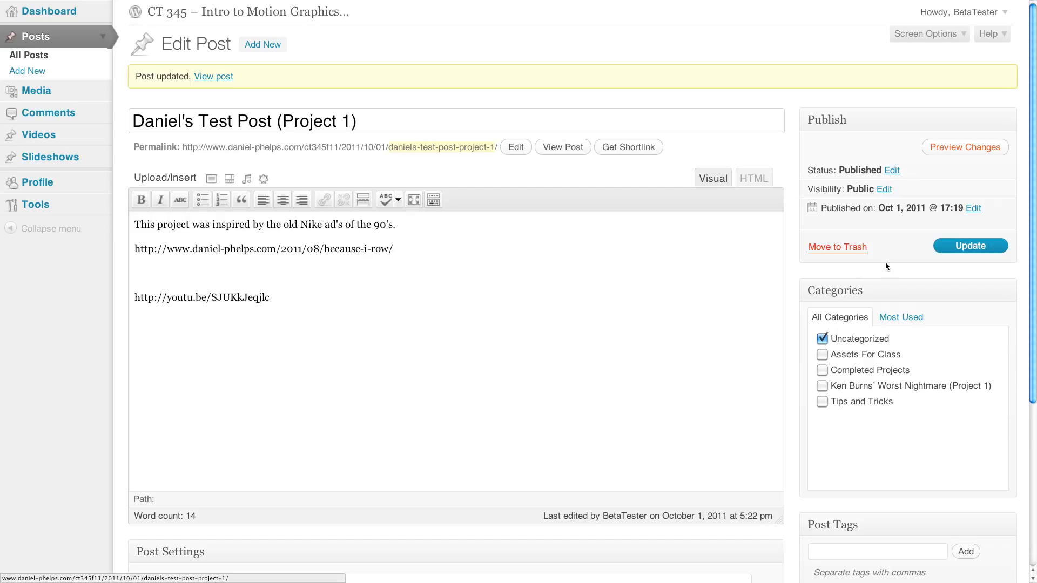
{"action": "left_click", "coordinate": [822, 339]}
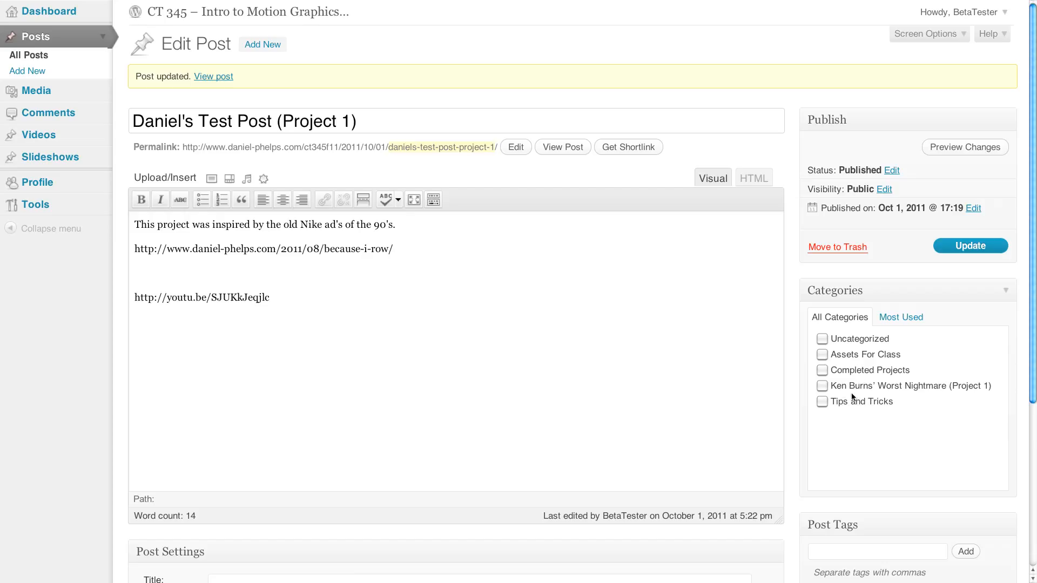
{"action": "left_click", "coordinate": [821, 385]}
{"action": "left_click", "coordinate": [971, 247]}
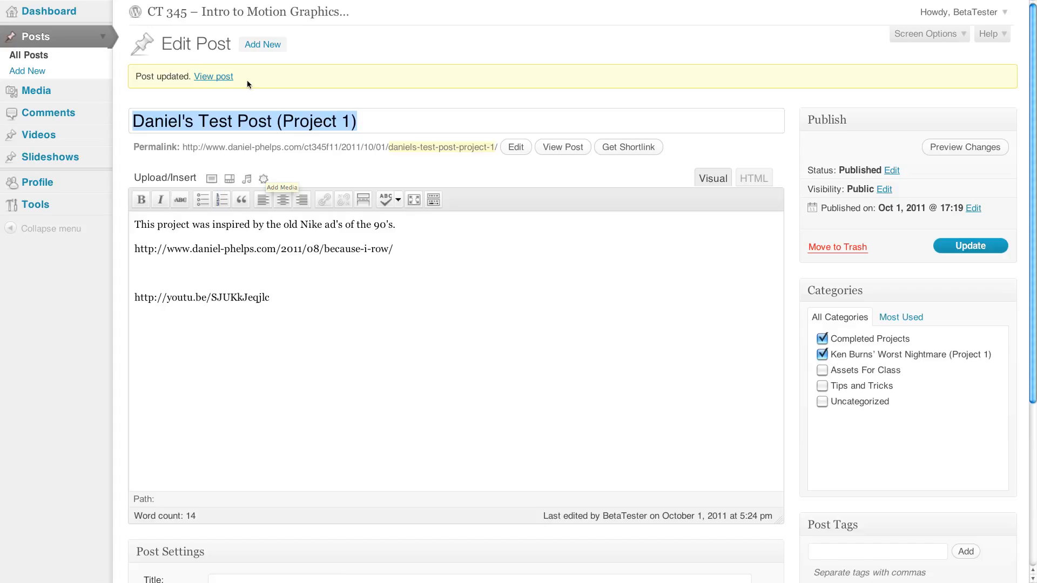
- View the published post and check its categories, text, web address and embedded video
{"action": "left_click", "coordinate": [205, 77]}
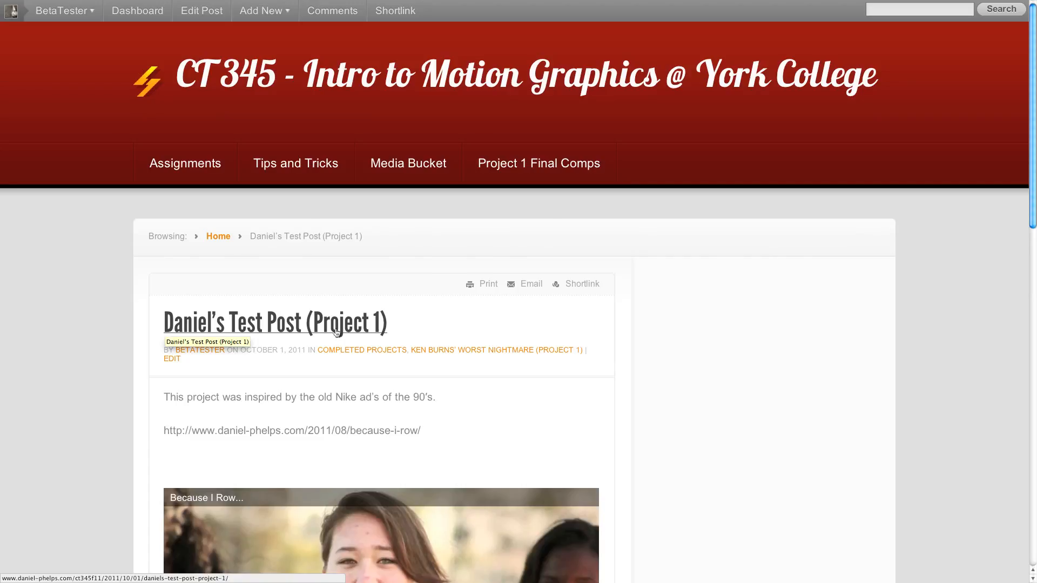
{"action": "scroll", "coordinate": [336, 328], "scroll_direction": "down", "scroll_amount": 2}
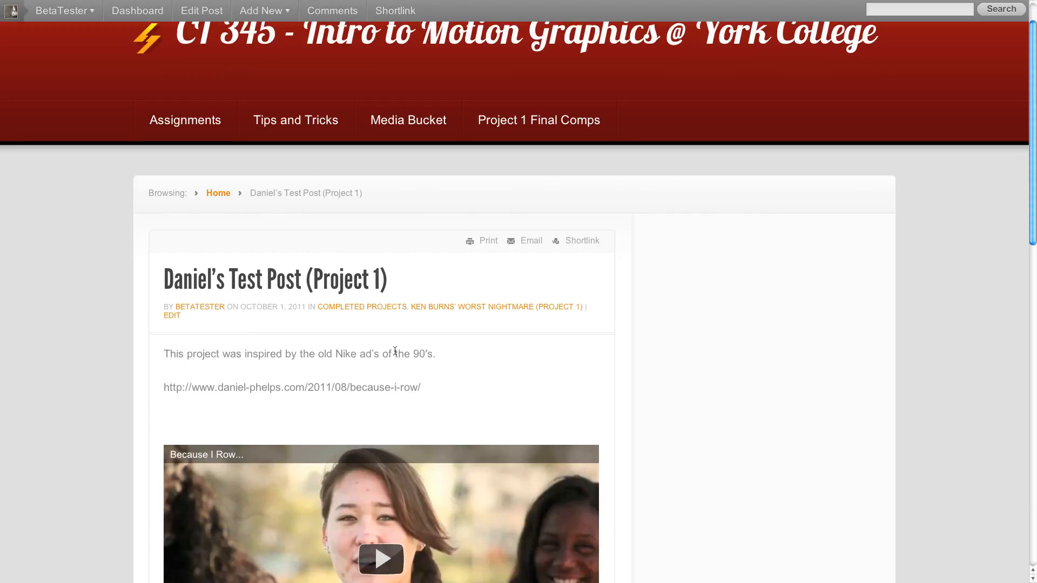
{"action": "scroll", "coordinate": [454, 360], "scroll_direction": "down", "scroll_amount": 1}
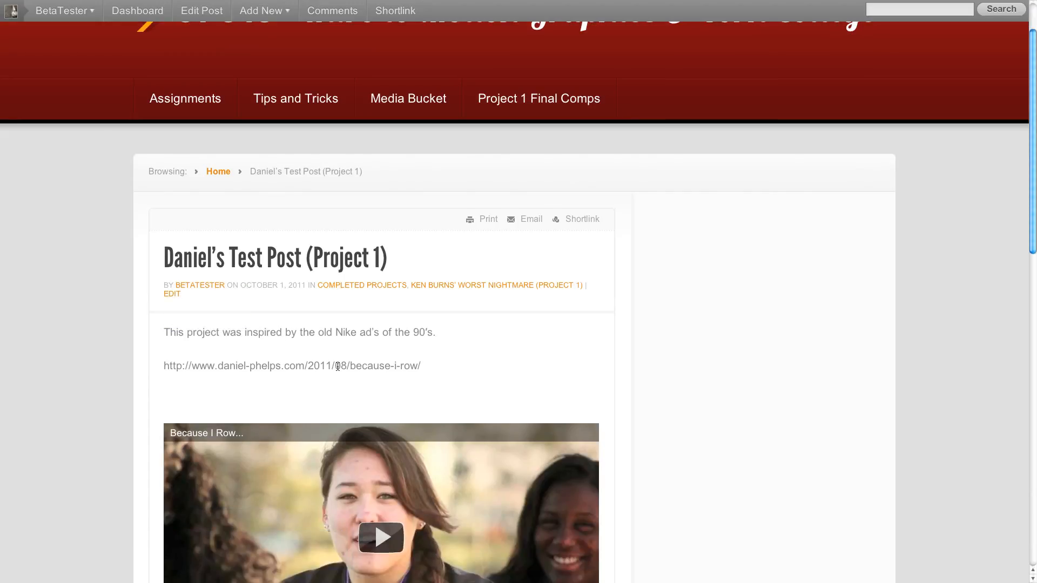
{"action": "scroll", "coordinate": [322, 358], "scroll_direction": "down", "scroll_amount": 1}
{"action": "scroll", "coordinate": [372, 322], "scroll_direction": "down", "scroll_amount": 15}
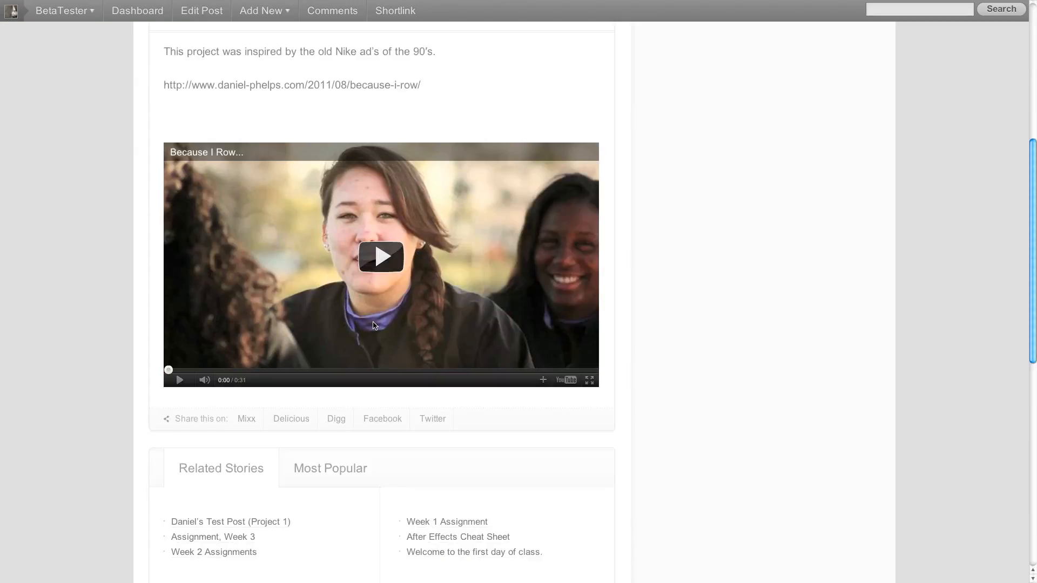
{"action": "scroll", "coordinate": [373, 322], "scroll_direction": "up", "scroll_amount": 15}
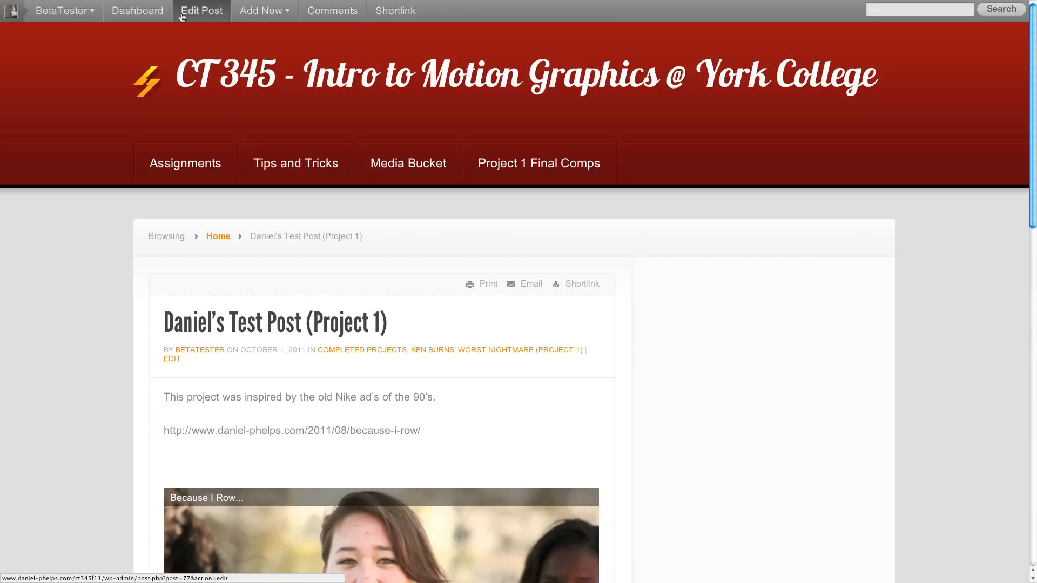
- Reopen the post for editing, link the because-i-row address to its own copied URL, and update the post
{"action": "left_click", "coordinate": [244, 27]}
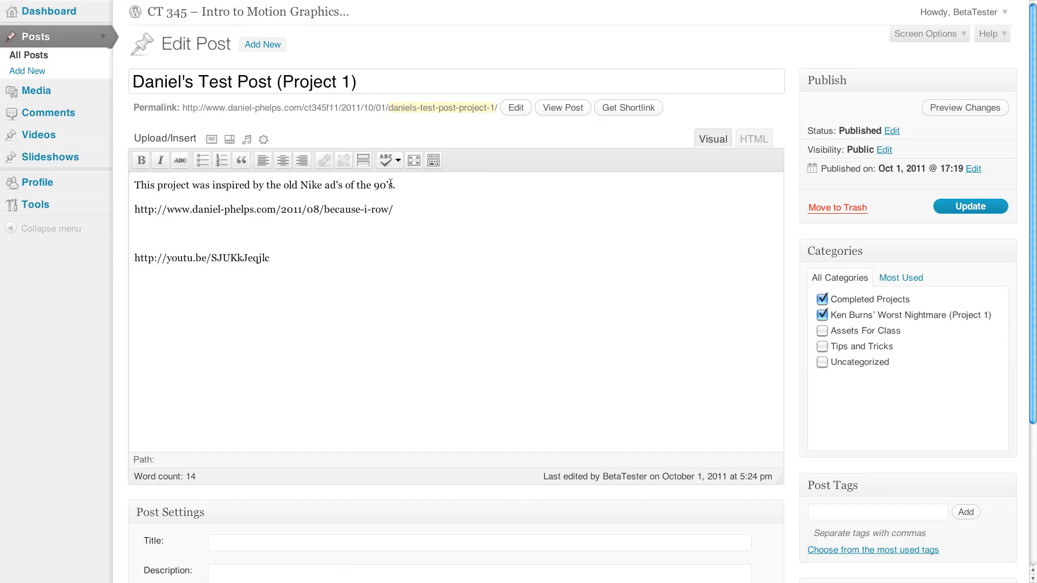
{"action": "triple_click", "coordinate": [325, 210]}
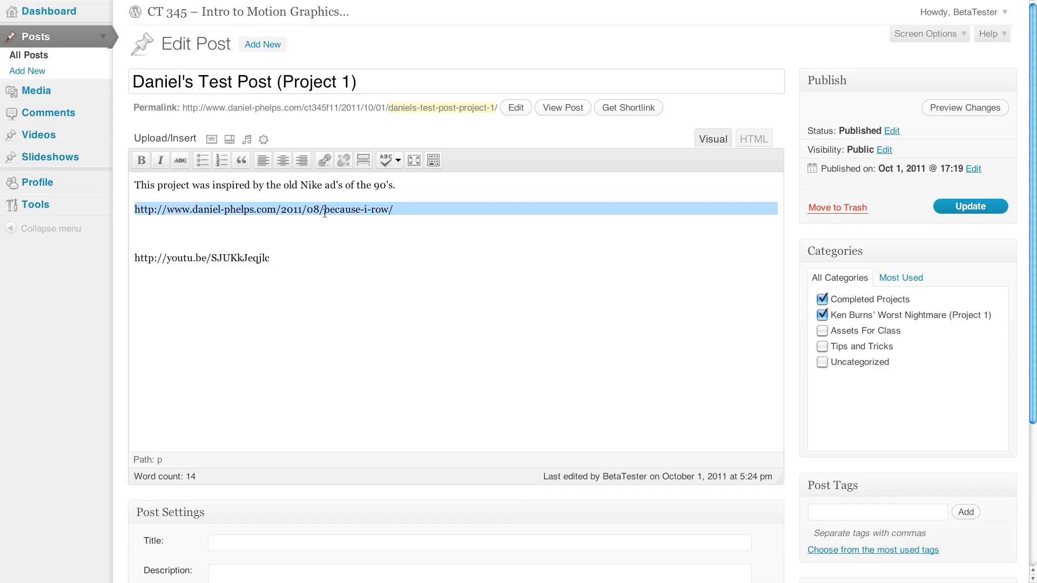
{"action": "left_click", "coordinate": [322, 160]}
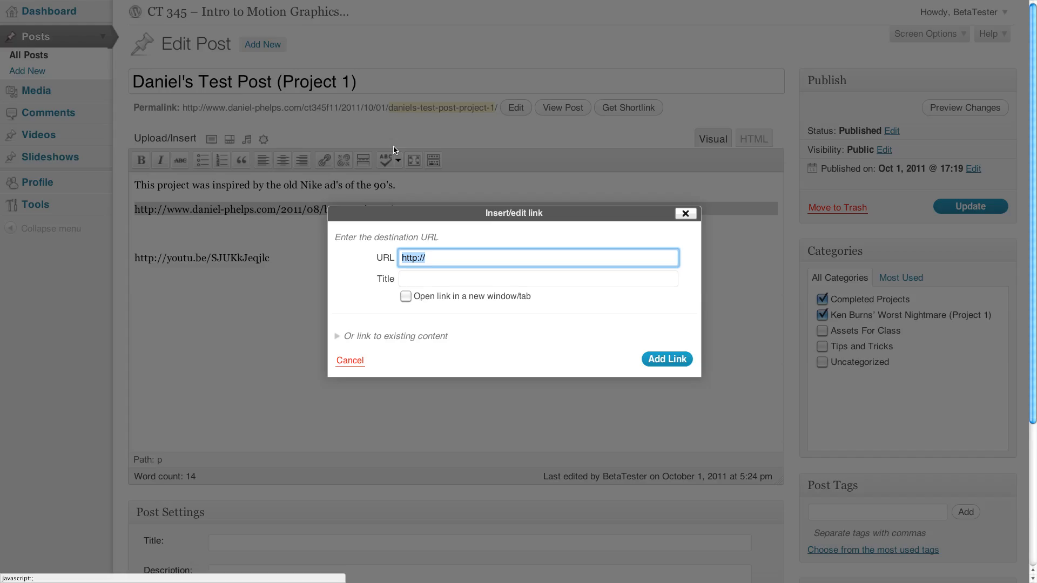
{"action": "key", "text": "ctrl+v"}
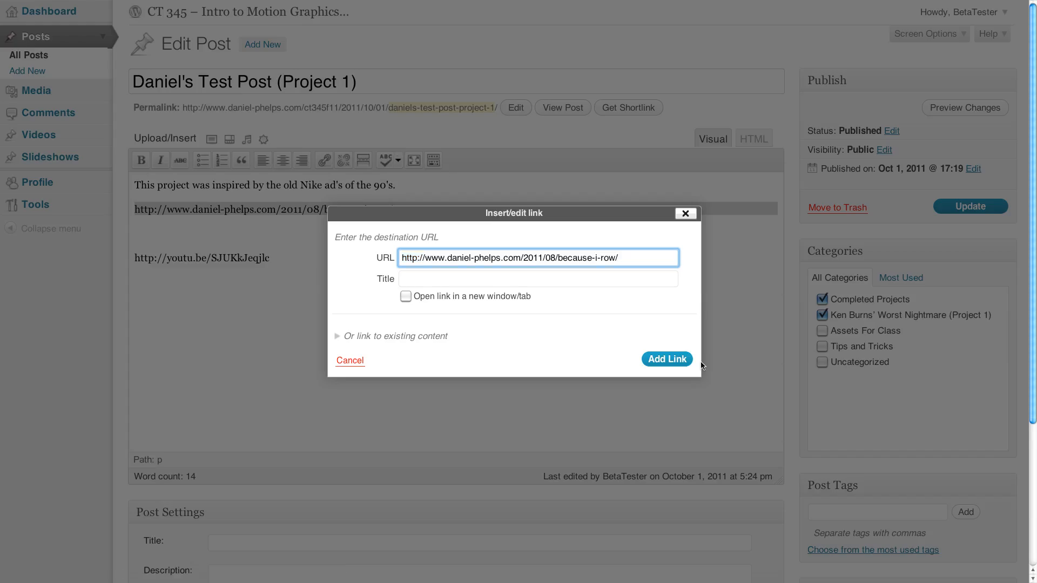
{"action": "left_click", "coordinate": [673, 365]}
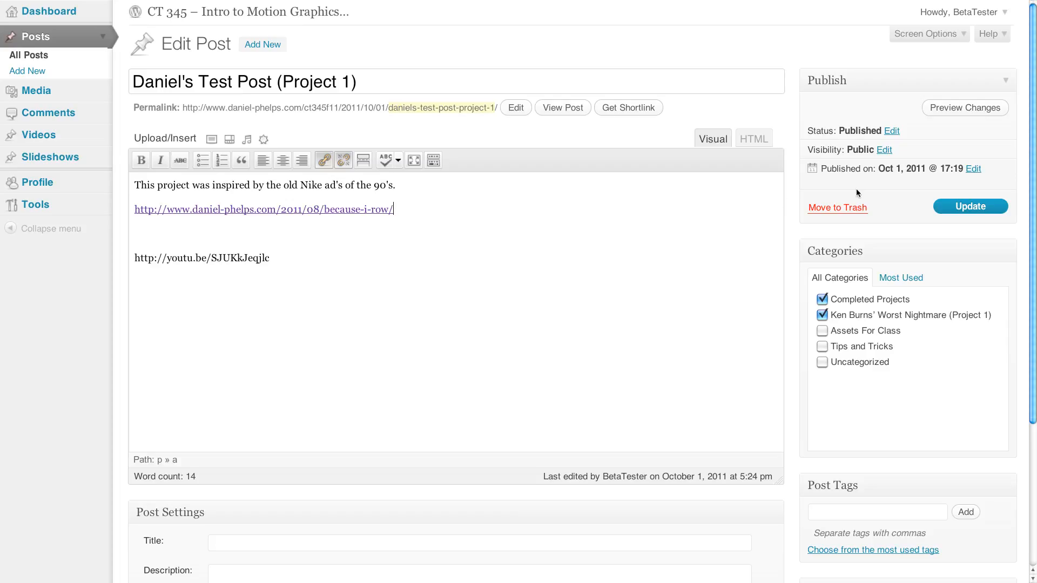
{"action": "left_click", "coordinate": [970, 206]}
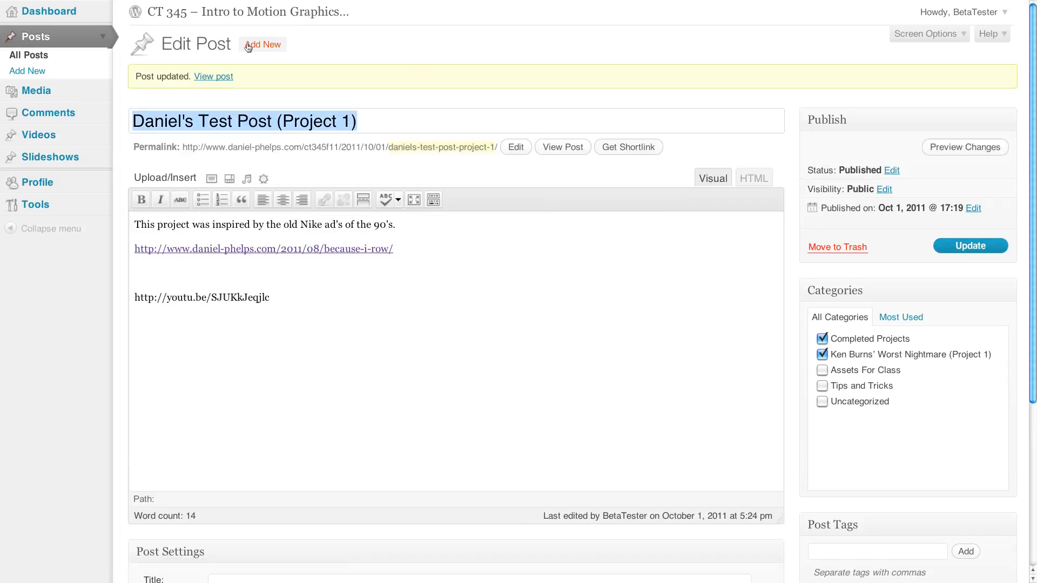
- Reload the post's preview page and review its categories, text, web link and embedded video
{"action": "mouse_move", "coordinate": [441, 2]}
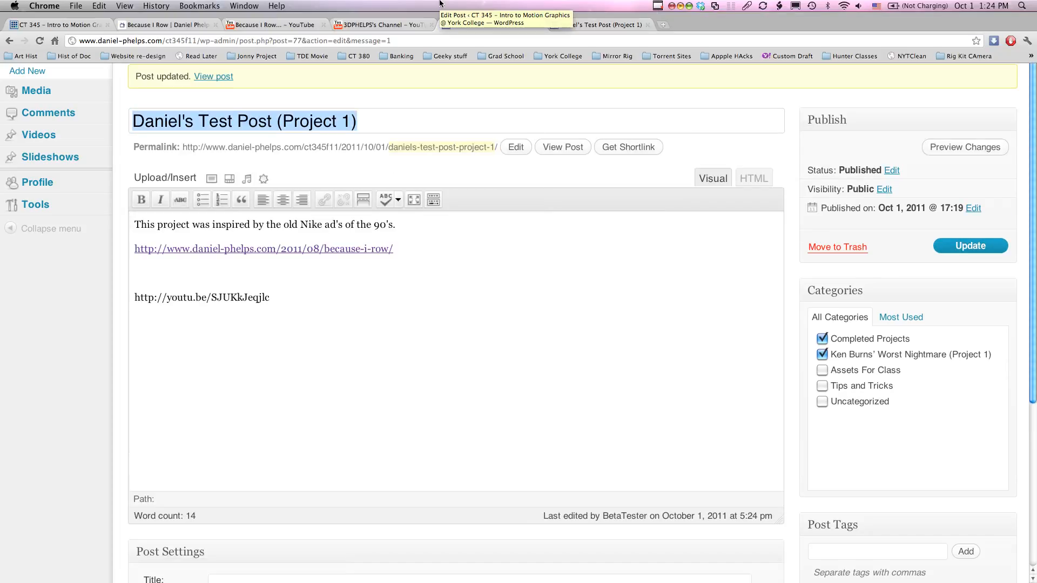
{"action": "left_click", "coordinate": [585, 24]}
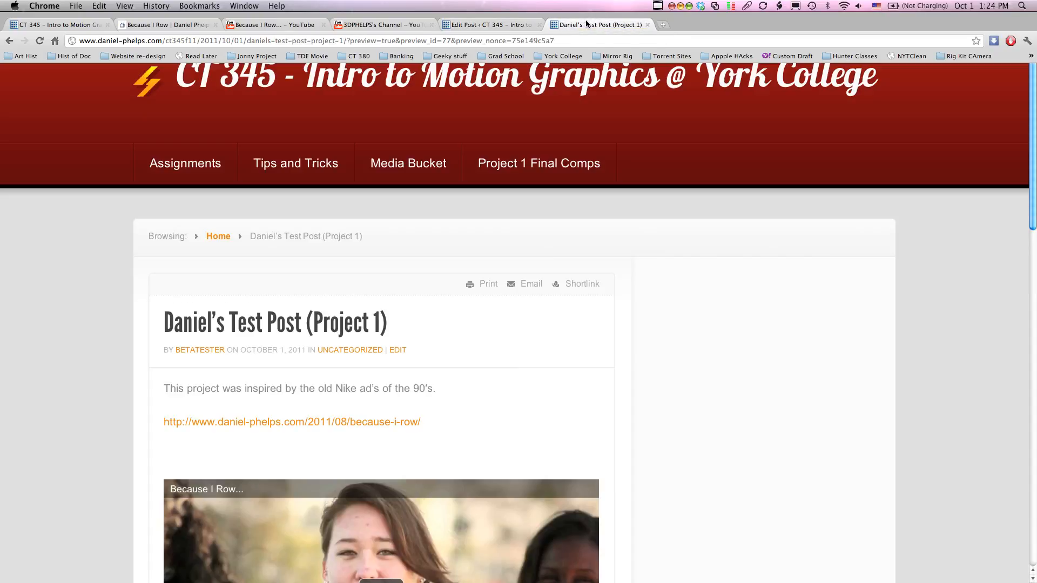
{"action": "left_click", "coordinate": [39, 42]}
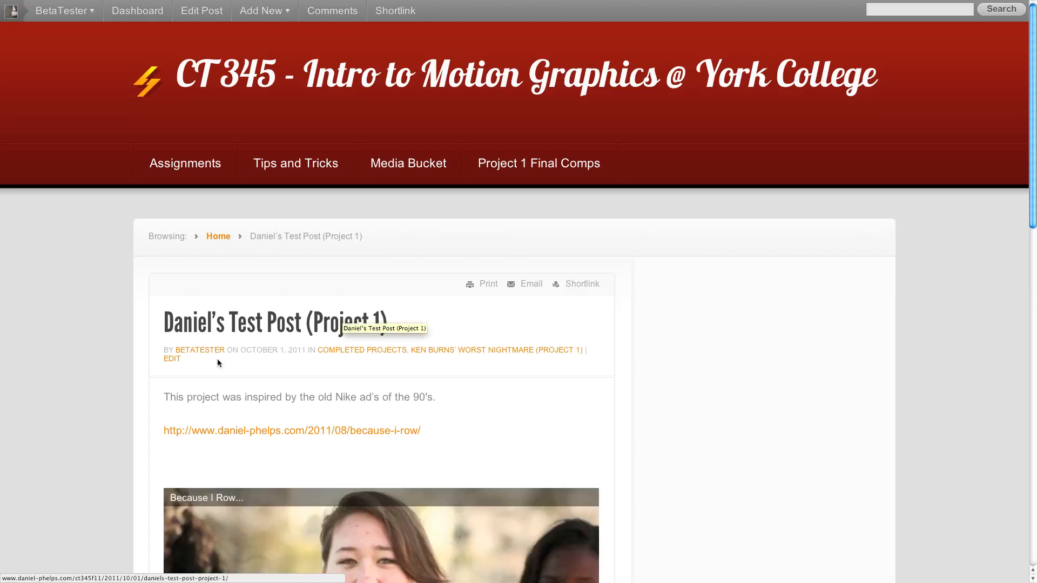
{"action": "scroll", "coordinate": [425, 393], "scroll_direction": "down", "scroll_amount": 1}
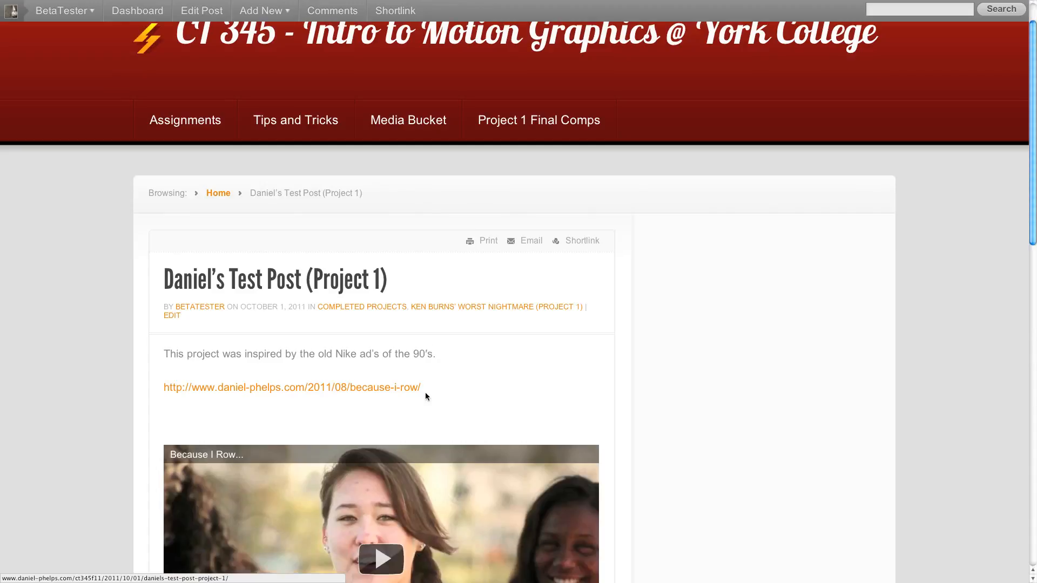
{"action": "scroll", "coordinate": [394, 410], "scroll_direction": "down", "scroll_amount": 5}
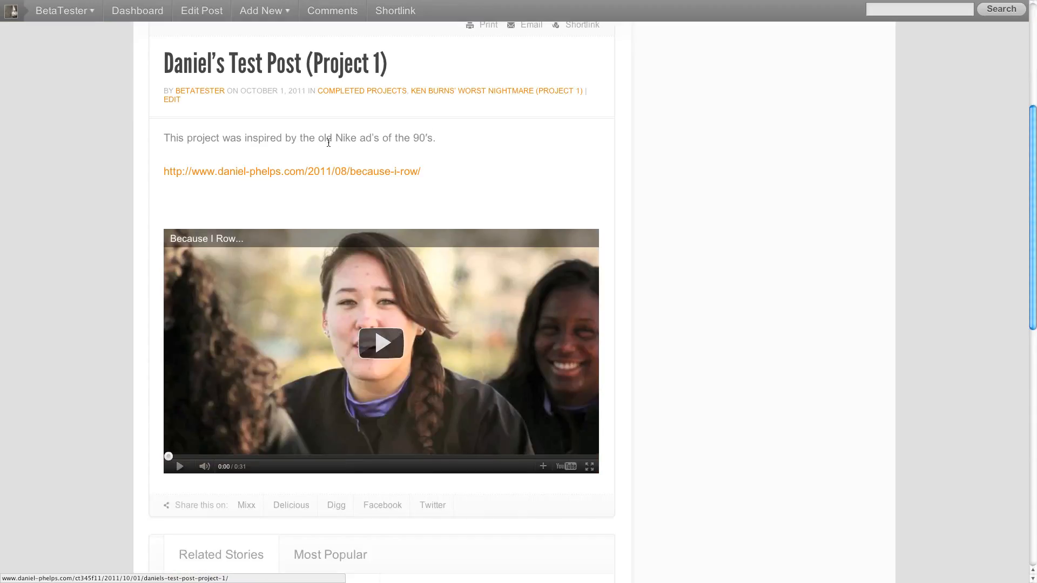
{"action": "scroll", "coordinate": [329, 142], "scroll_direction": "down", "scroll_amount": 2}
{"action": "scroll", "coordinate": [328, 143], "scroll_direction": "down", "scroll_amount": 4}
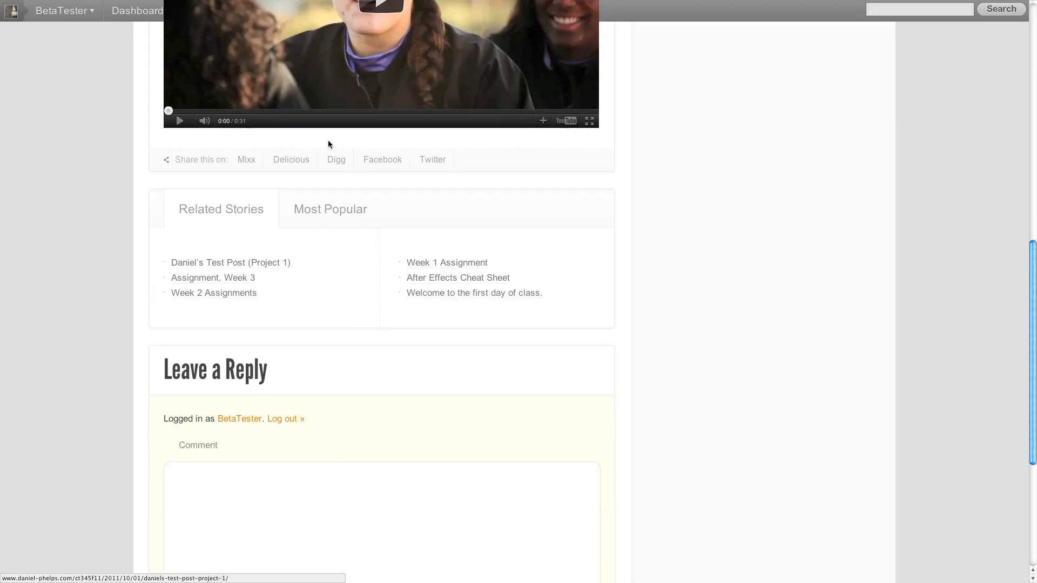
{"action": "scroll", "coordinate": [327, 144], "scroll_direction": "up", "scroll_amount": 5}
{"action": "scroll", "coordinate": [270, 122], "scroll_direction": "up", "scroll_amount": 2}
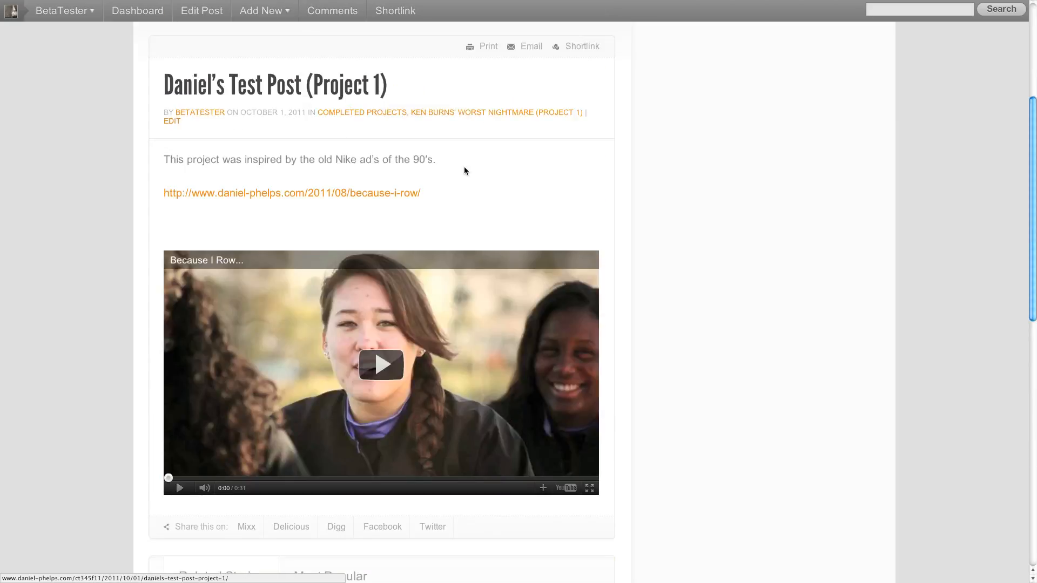
{"action": "scroll", "coordinate": [464, 171], "scroll_direction": "up", "scroll_amount": 2}
- Check that the test post is listed under Project 1 Final Comps and on the site's home page
{"action": "left_click", "coordinate": [530, 34]}
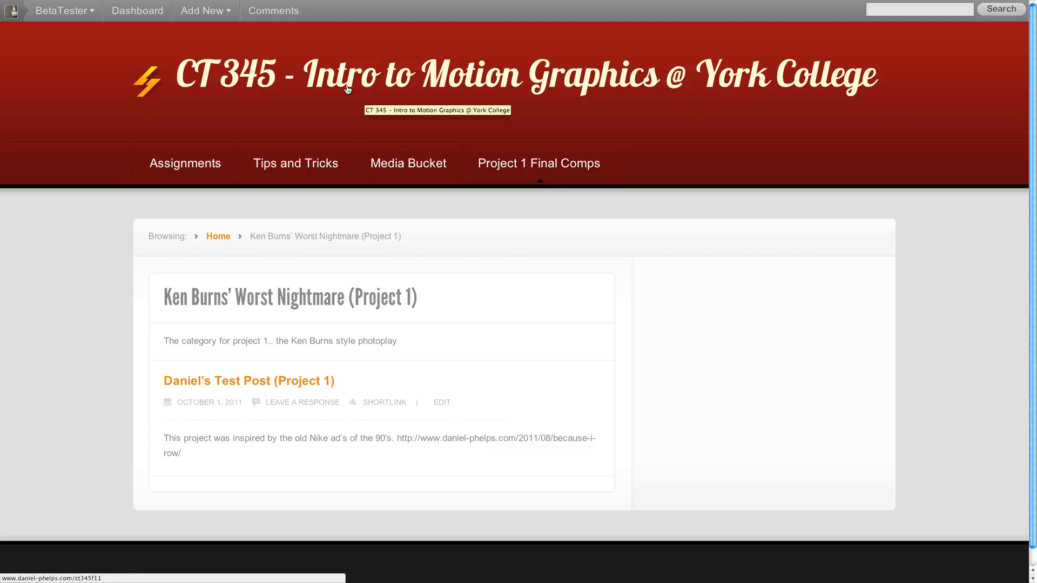
{"action": "left_click", "coordinate": [368, 91]}
{"action": "scroll", "coordinate": [297, 317], "scroll_direction": "down", "scroll_amount": 2}
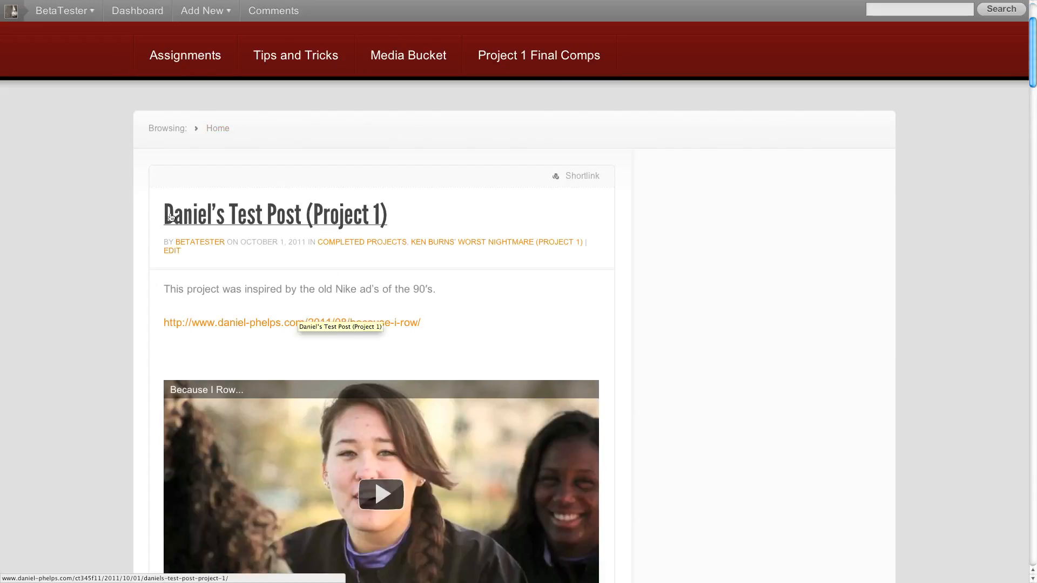
{"action": "scroll", "coordinate": [327, 394], "scroll_direction": "up", "scroll_amount": 2}
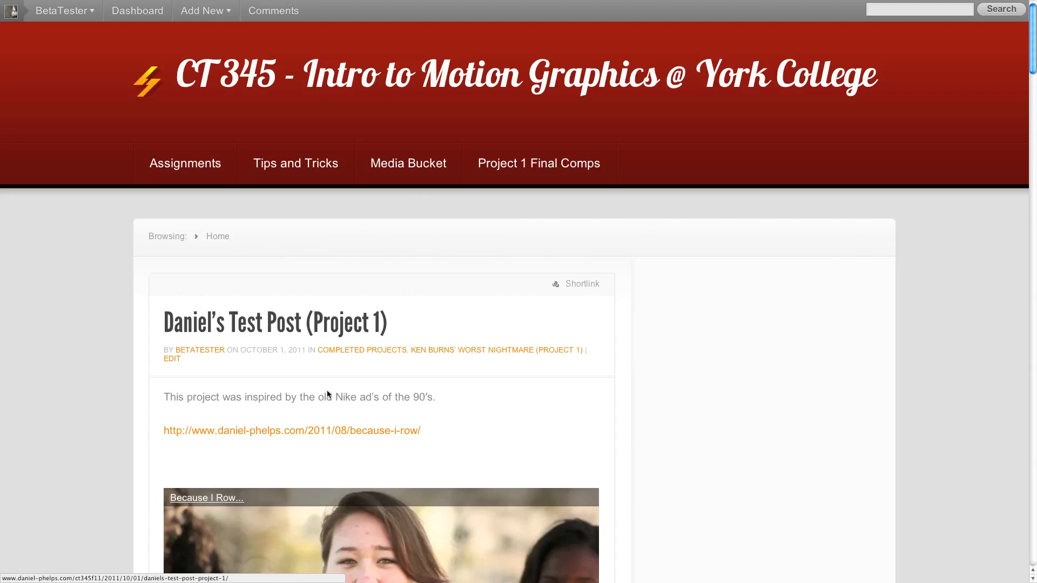
{"action": "left_click", "coordinate": [578, 167]}
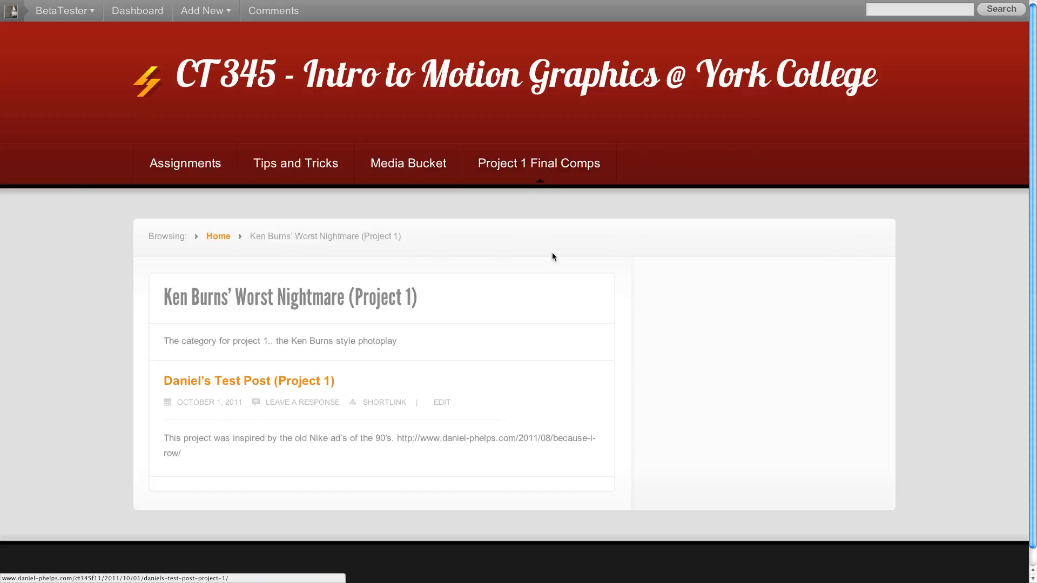
{"action": "scroll", "coordinate": [552, 257], "scroll_direction": "down", "scroll_amount": 1}
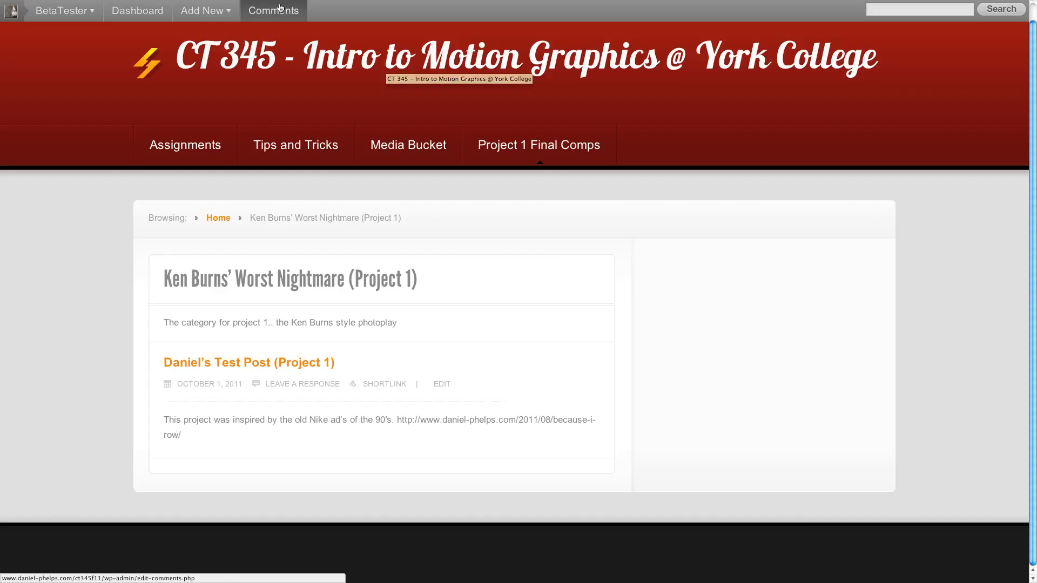
{"action": "scroll", "coordinate": [540, 22], "scroll_direction": "up", "scroll_amount": 1}
- Open the test post from the Project 1 category listing and follow its because-i-row link to test it
{"action": "mouse_move", "coordinate": [484, 2]}
{"action": "left_click", "coordinate": [575, 24]}
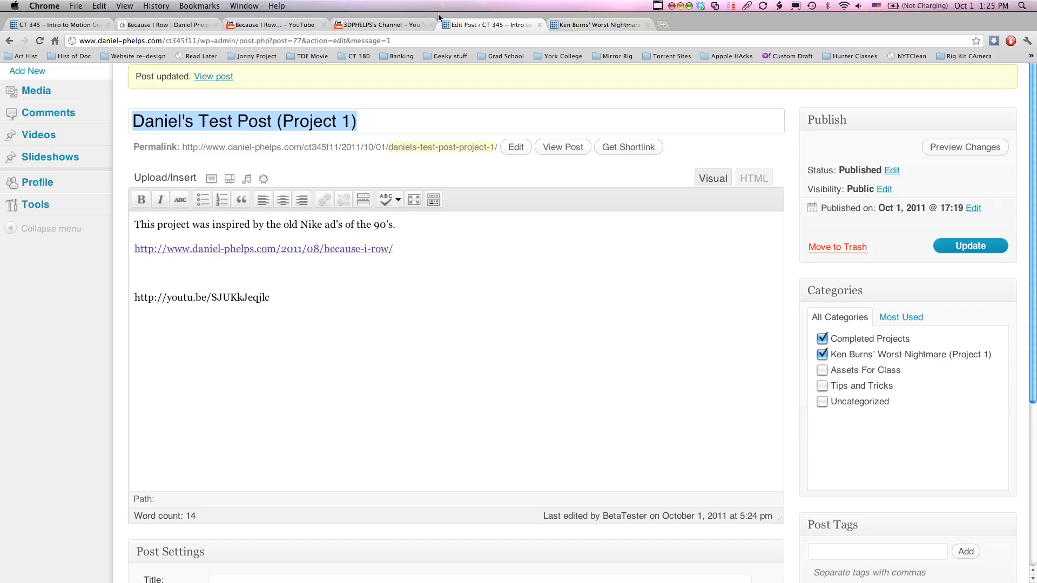
{"action": "left_click", "coordinate": [605, 24]}
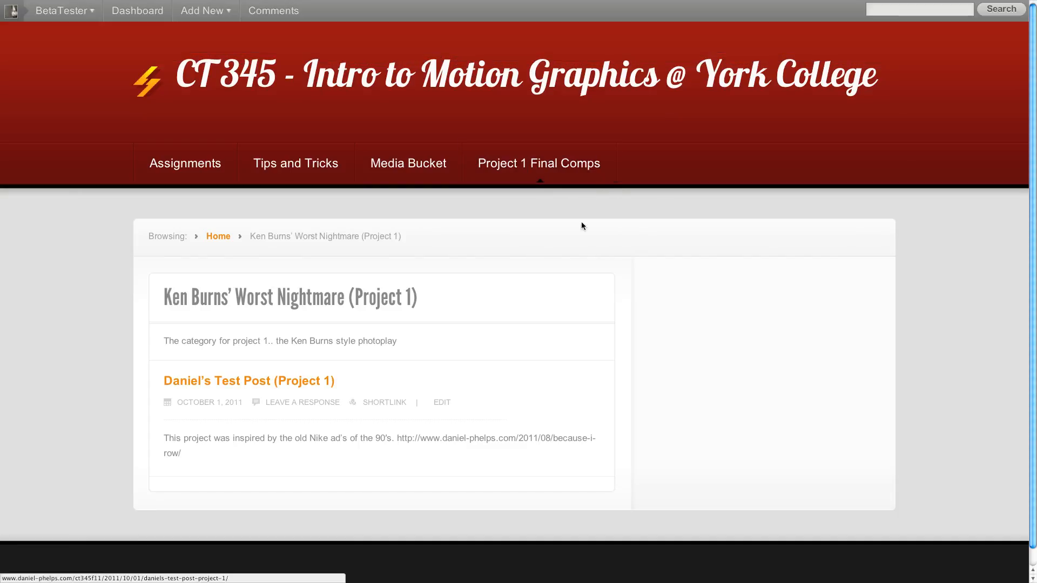
{"action": "left_click", "coordinate": [309, 381]}
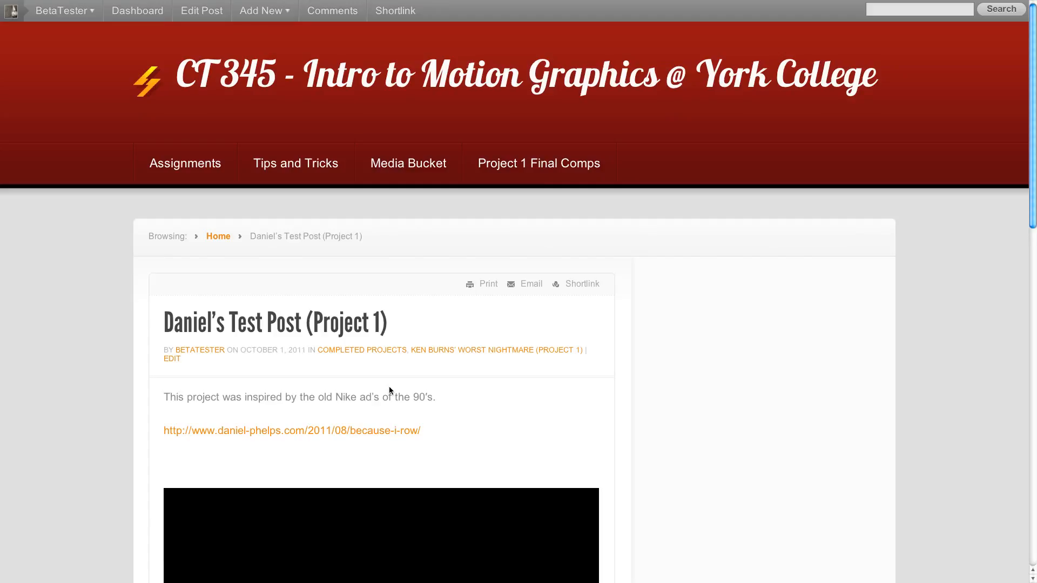
{"action": "scroll", "coordinate": [389, 388], "scroll_direction": "down", "scroll_amount": 5}
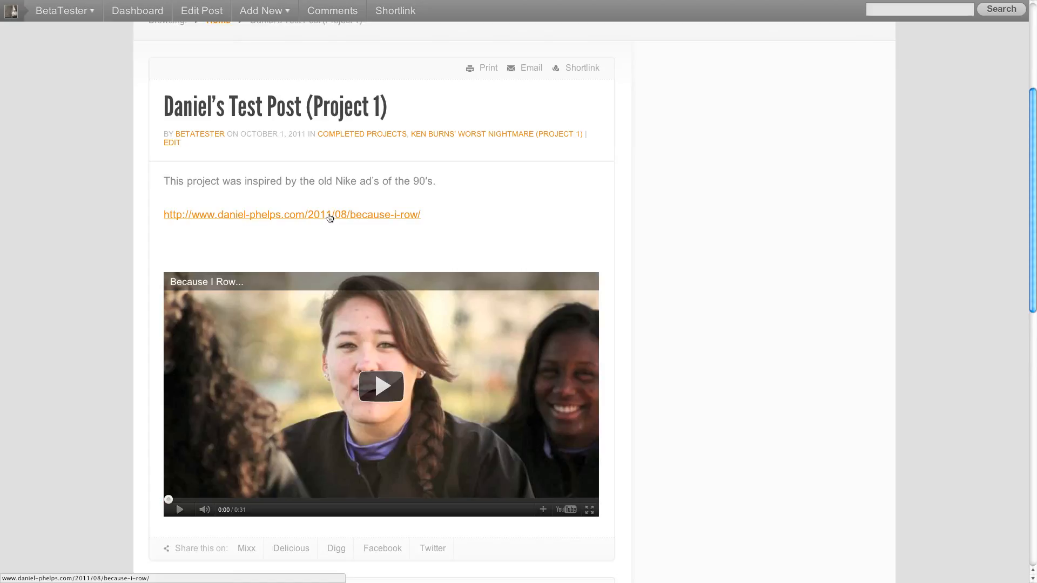
{"action": "left_click", "coordinate": [329, 216]}
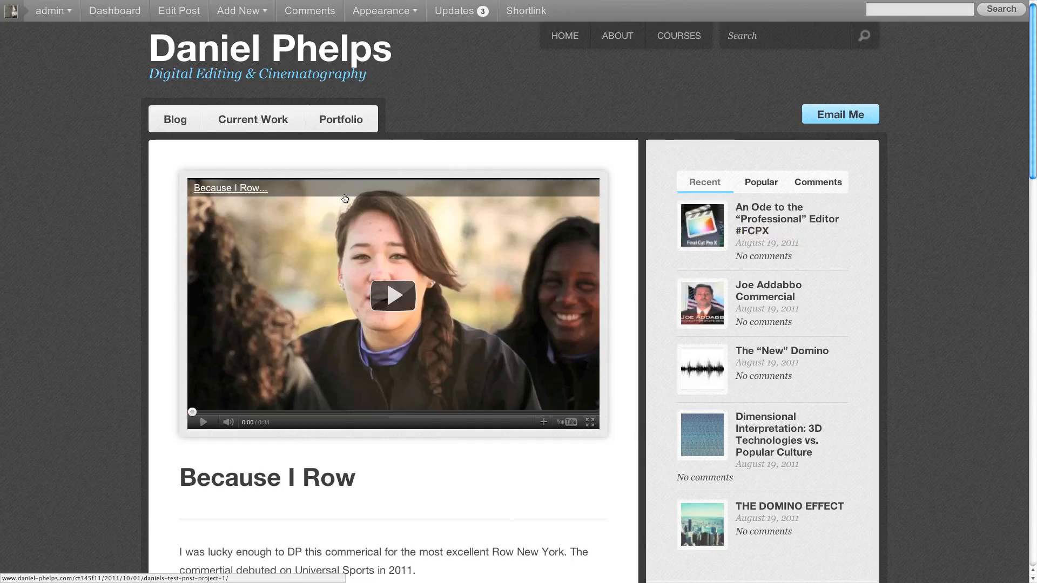
- Return to the post editor, list all posts, and reopen the Project 1 test post for editing
{"action": "mouse_move", "coordinate": [486, 8]}
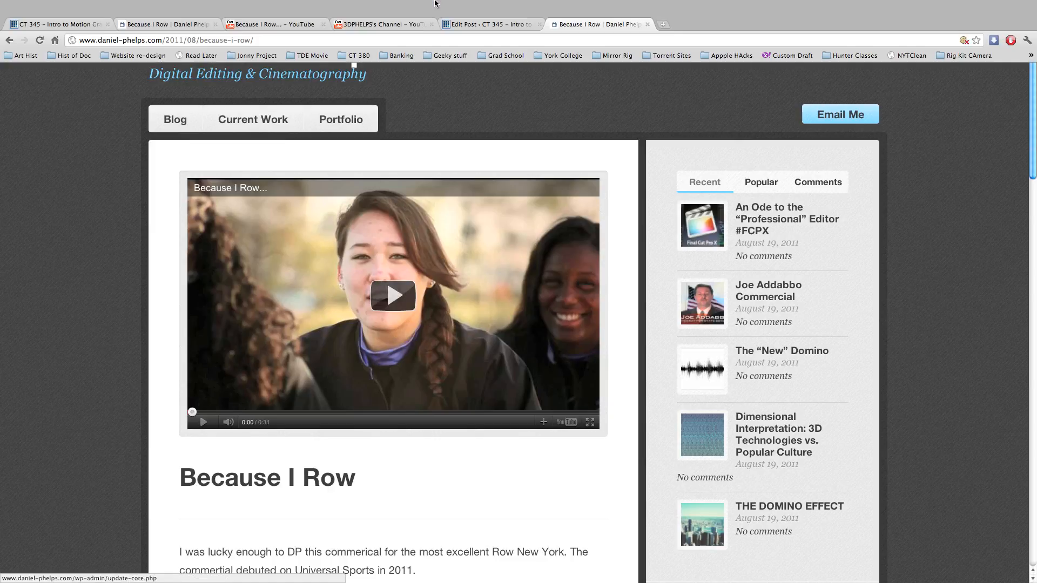
{"action": "left_click", "coordinate": [488, 28]}
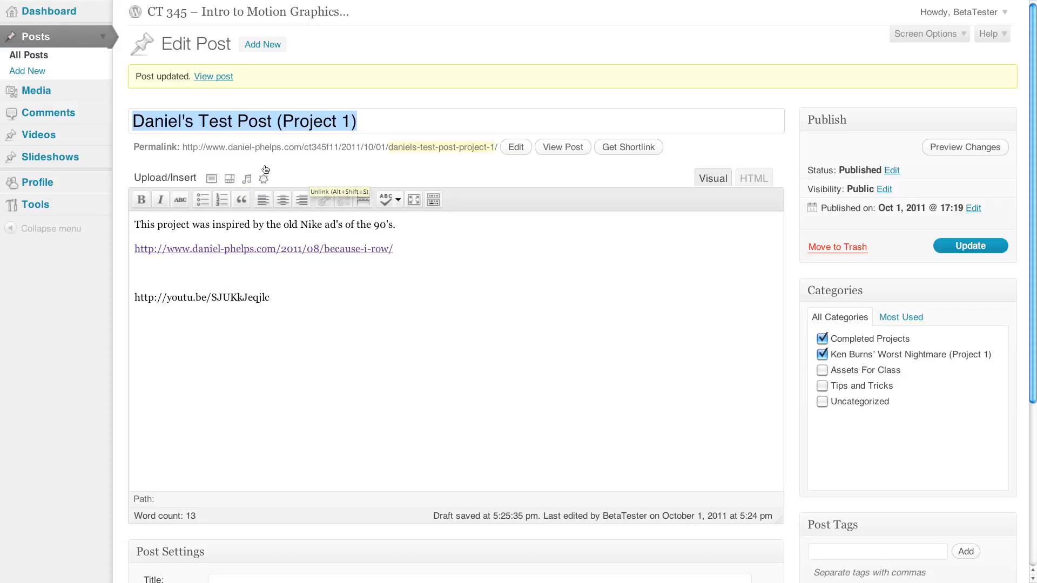
{"action": "left_click", "coordinate": [33, 55]}
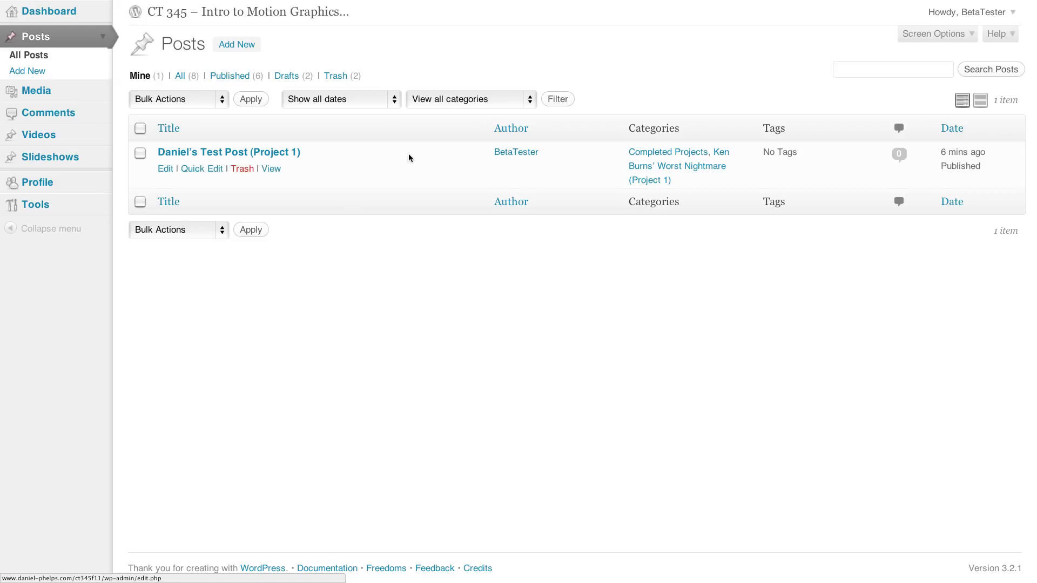
{"action": "left_click", "coordinate": [165, 166]}
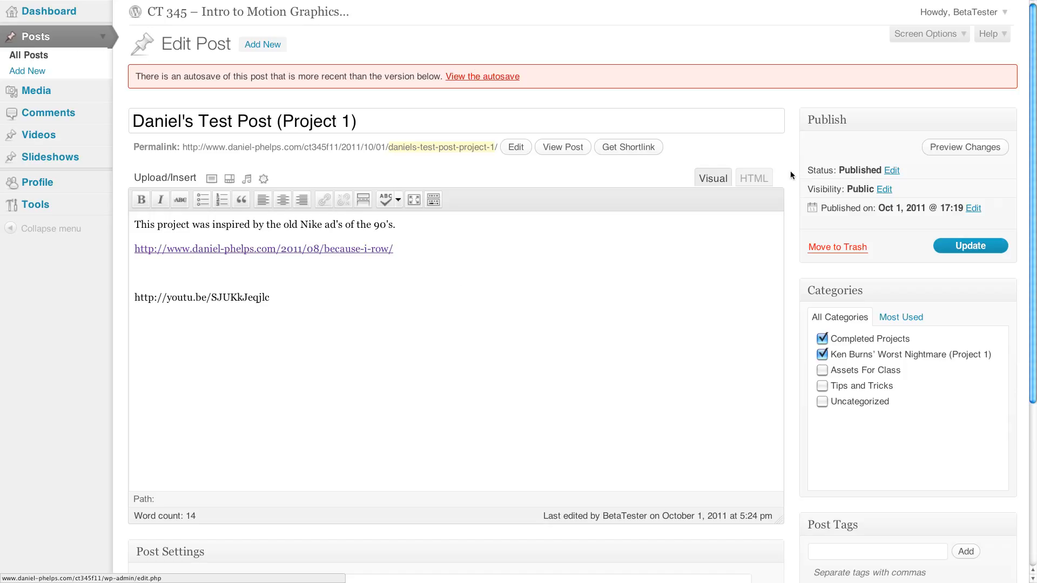
{"action": "mouse_move", "coordinate": [660, 5]}
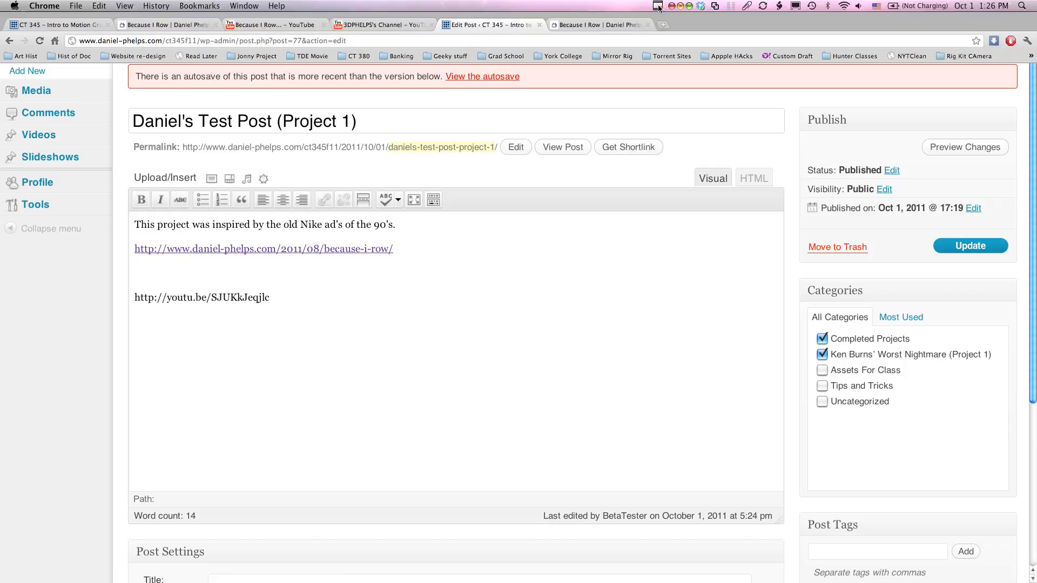